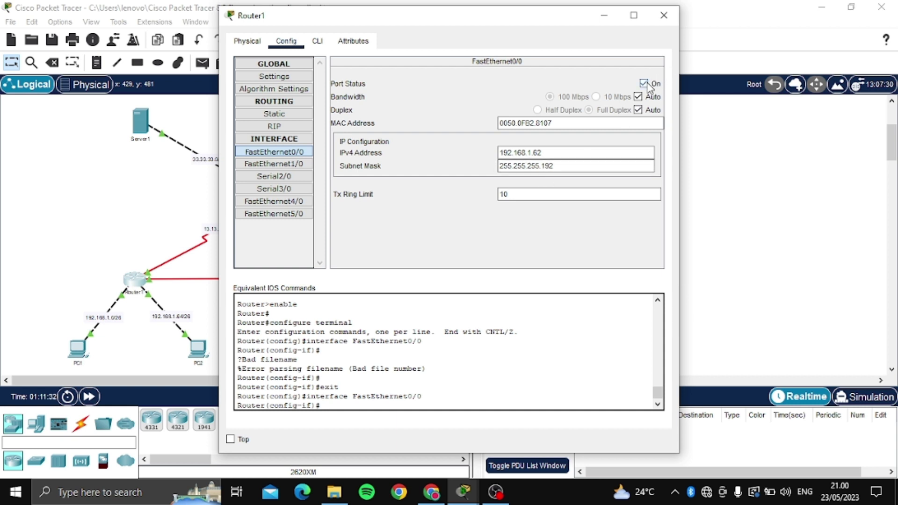
Step: Check the IPv4 address, subnet mask and port status of Router1's FastEthernet1/0, Serial2/0 and Serial3/0 interfaces
click(299, 165)
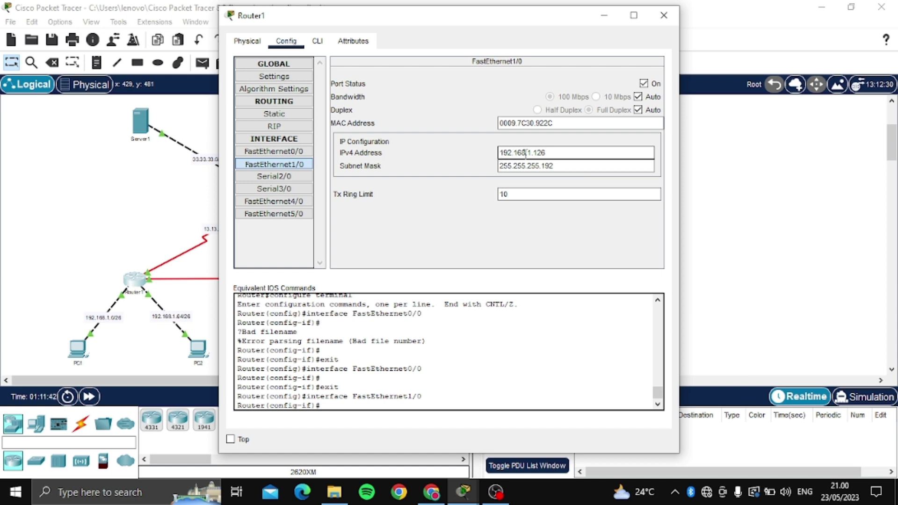
click(502, 166)
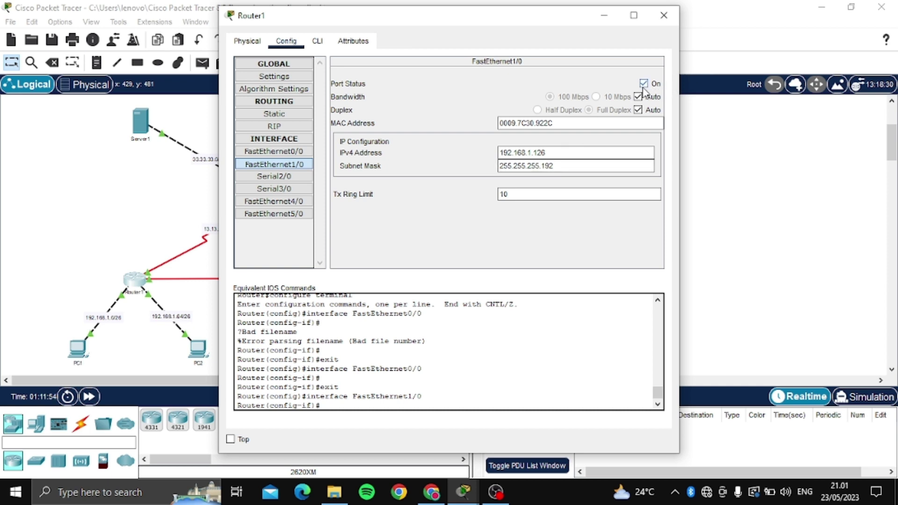
click(299, 179)
click(536, 137)
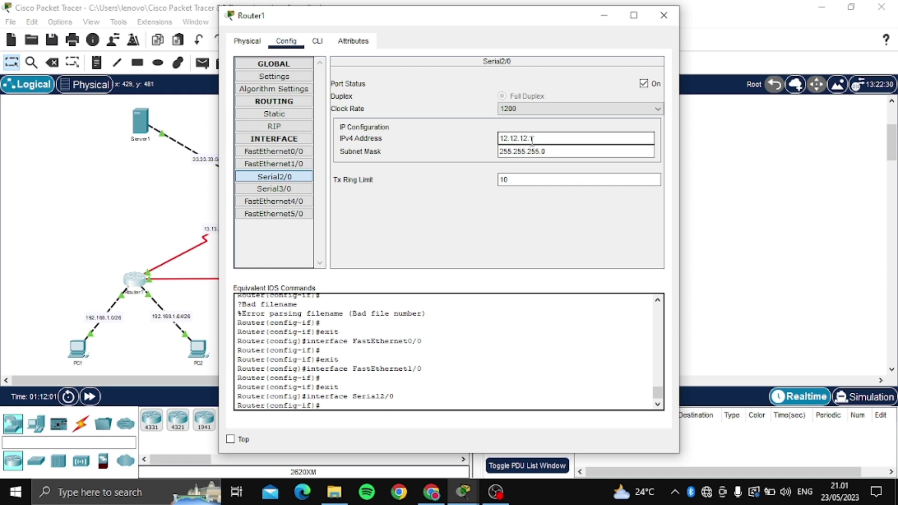
key(Tab)
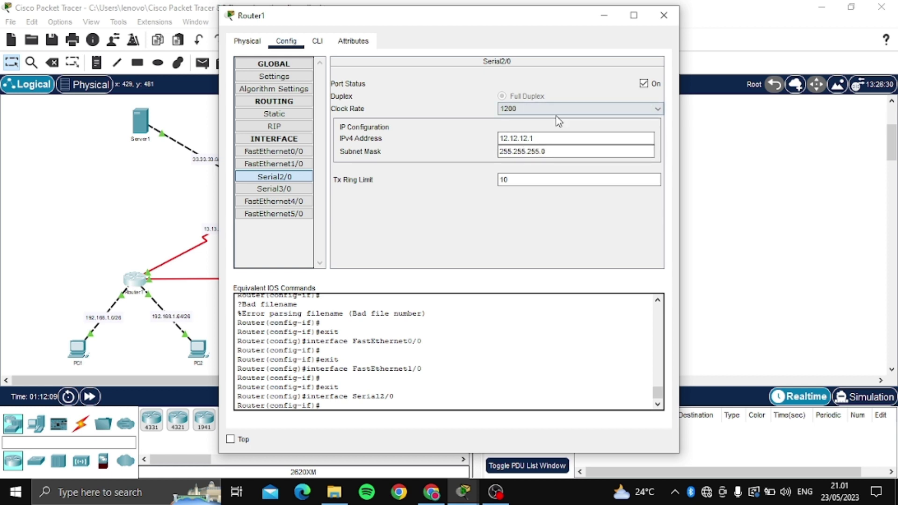
click(305, 189)
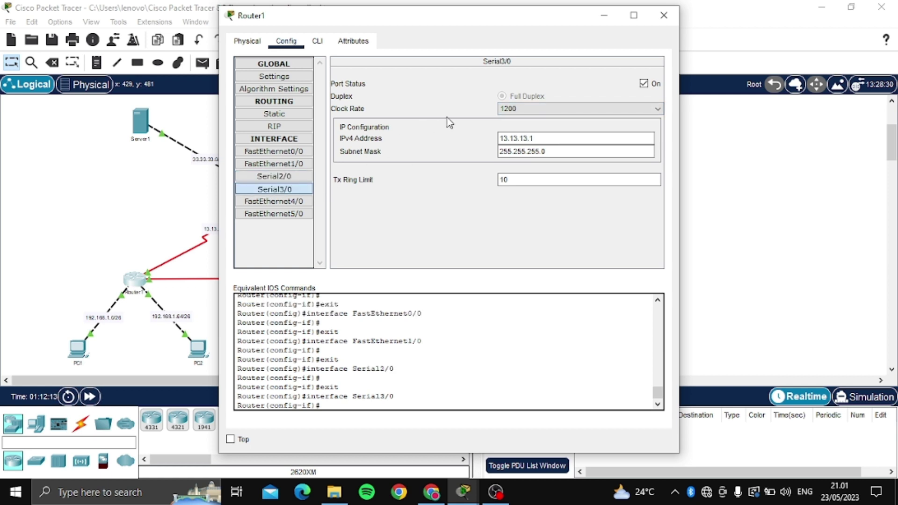
click(504, 137)
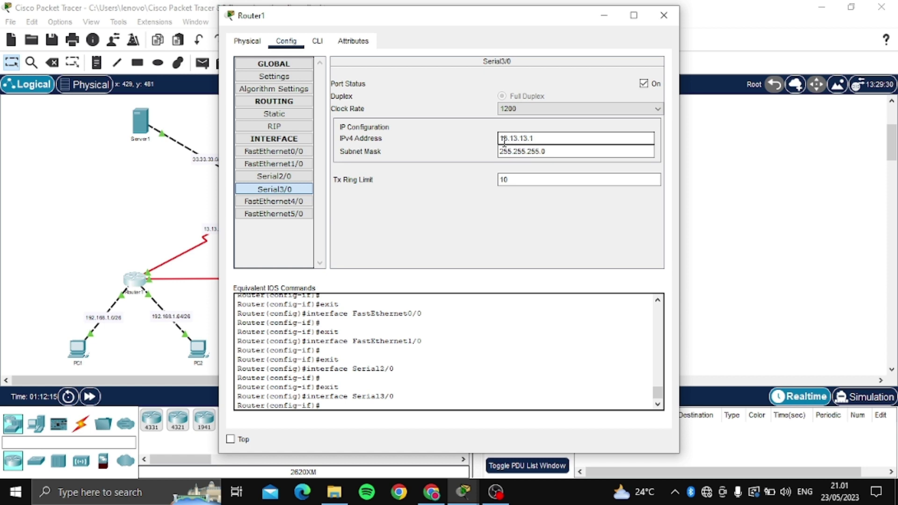
click(526, 151)
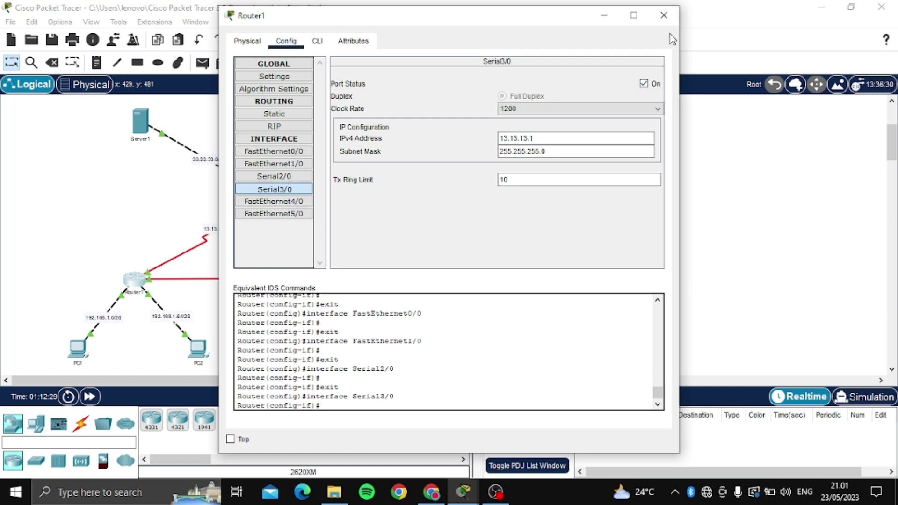
click(664, 16)
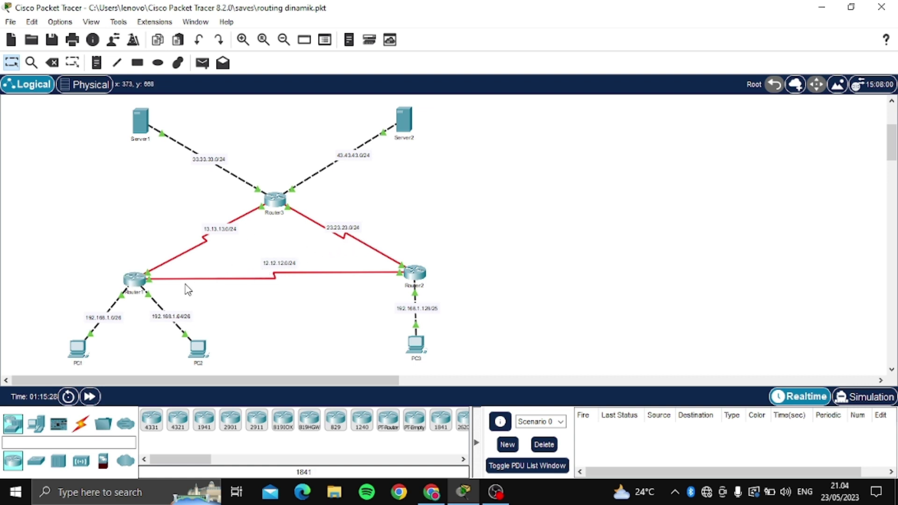
Step: Add the network 12.0.0.0 to Router1's RIP routing configuration
click(134, 279)
click(275, 114)
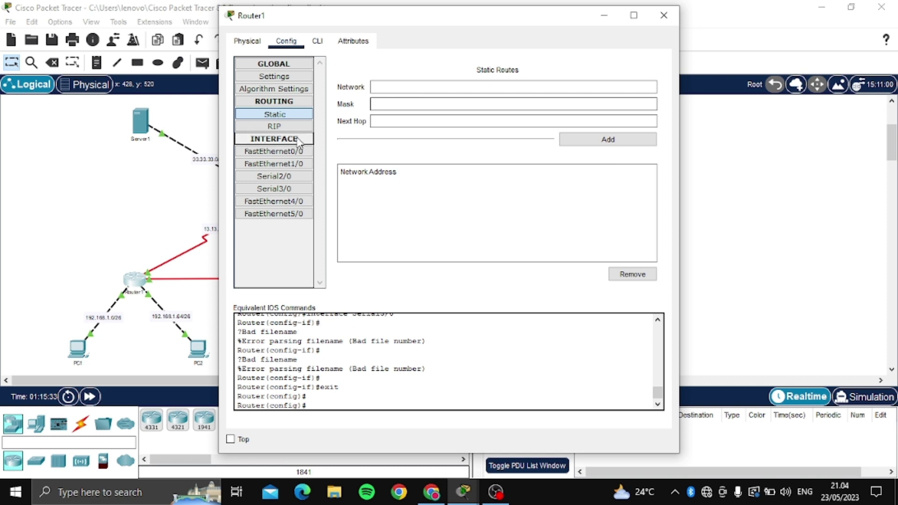
click(279, 127)
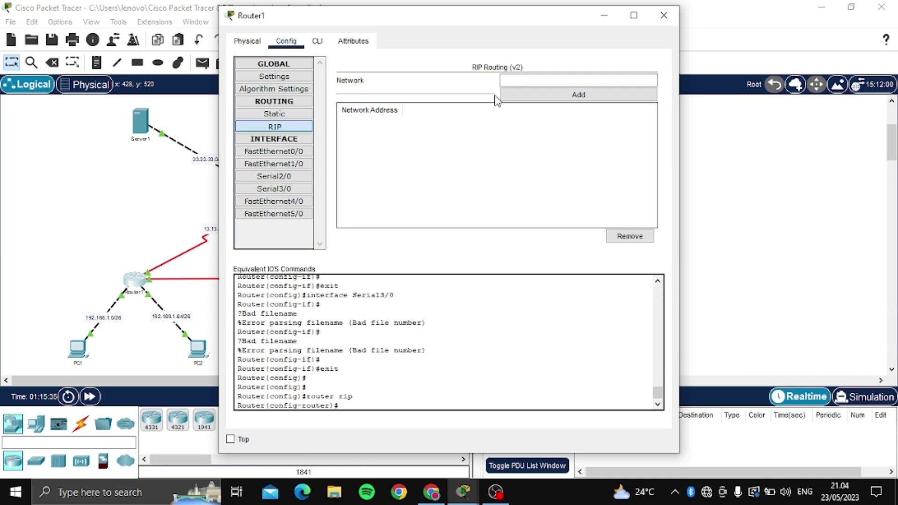
click(538, 83)
text(12)
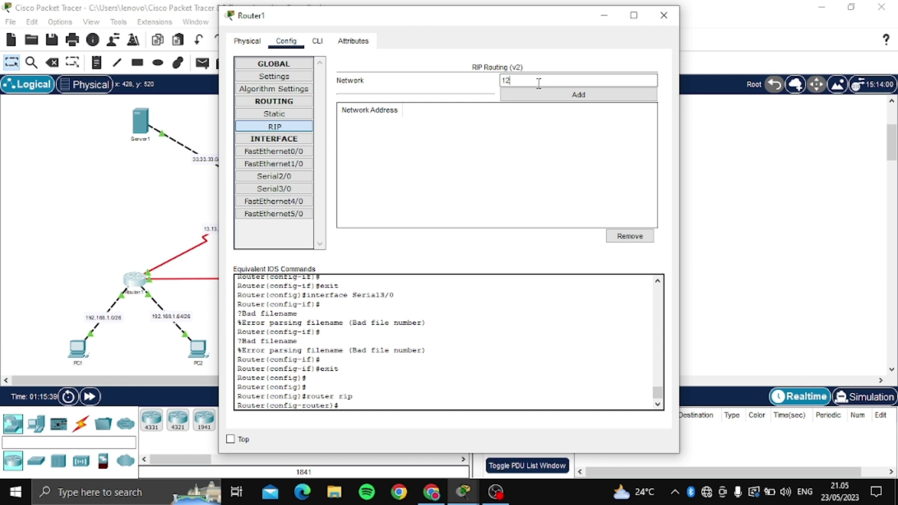
text(.0.0.0)
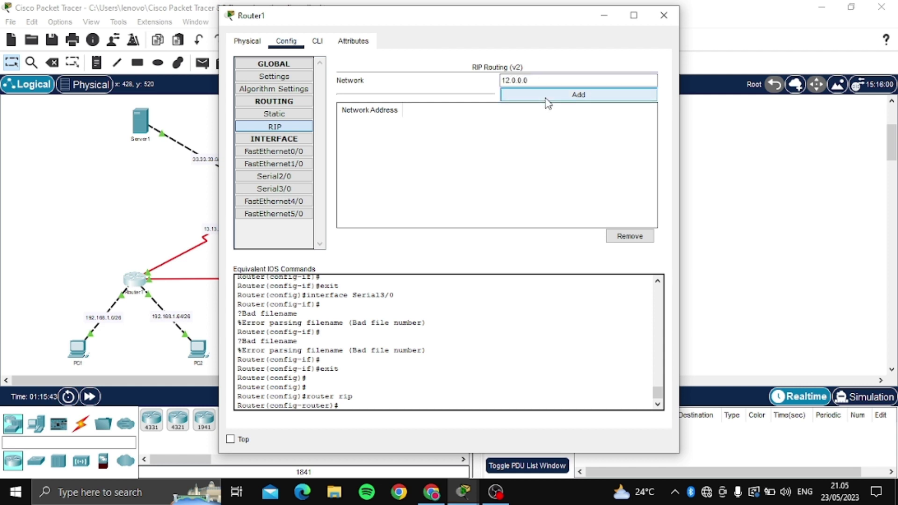
click(545, 96)
Step: Add the networks 13.0.0.0 and 192.168.1.0 to Router1's RIP routing and close its configuration
click(527, 80)
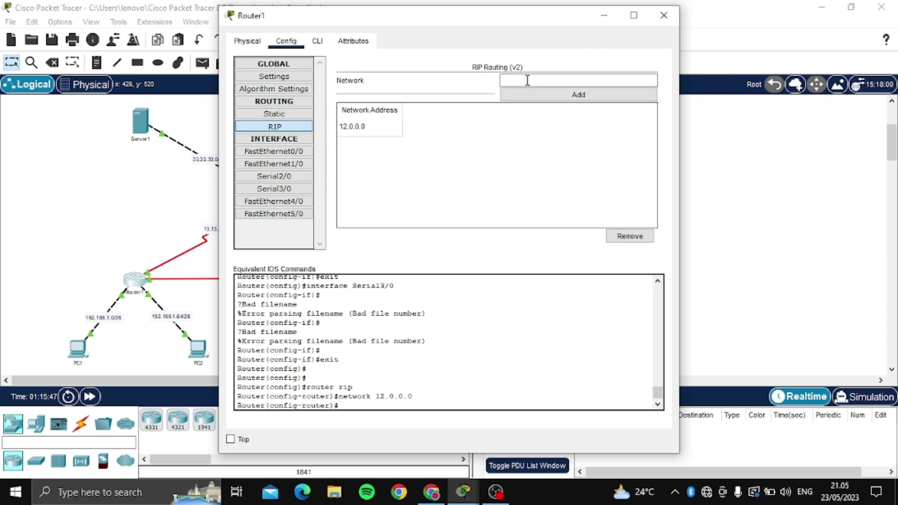
text(13.0.0.0)
click(536, 93)
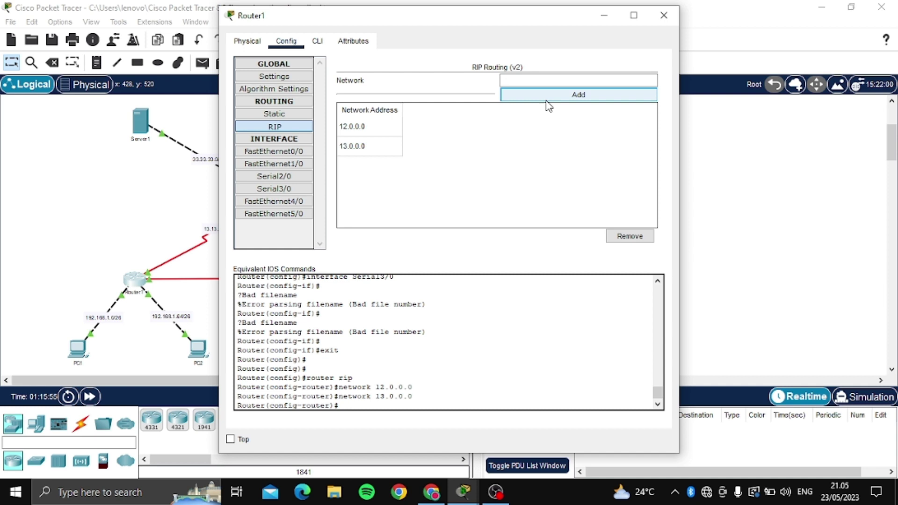
click(544, 80)
text(192.16)
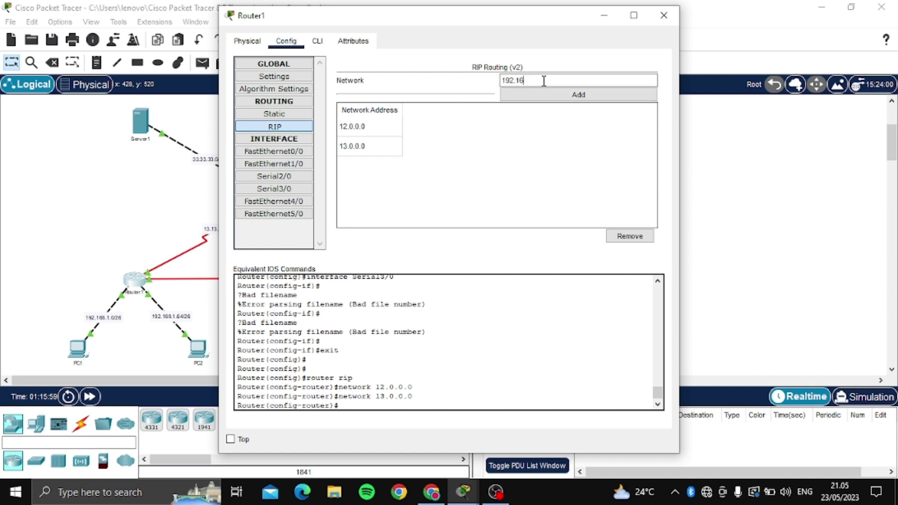
text(8.1.0)
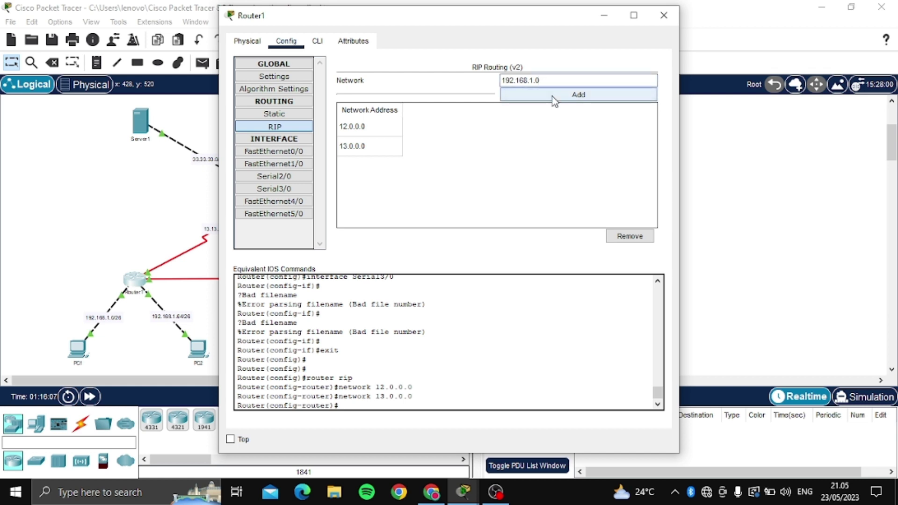
click(554, 99)
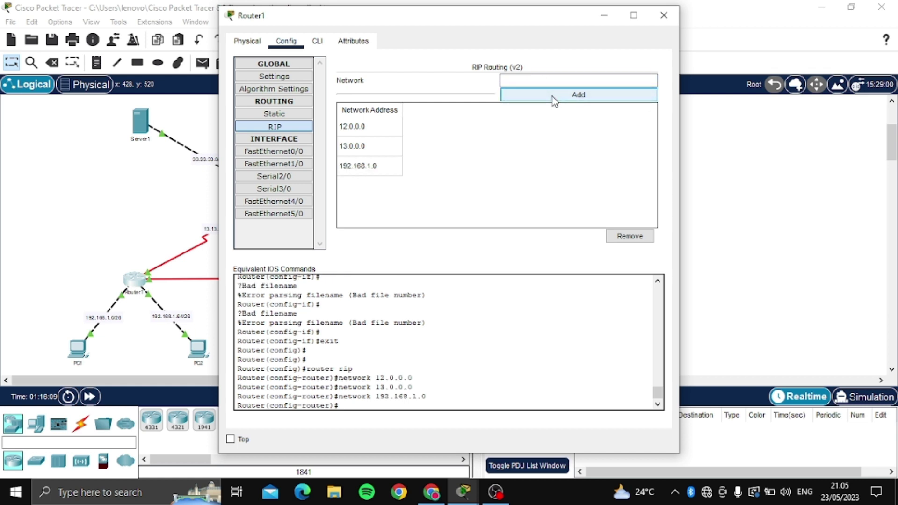
click(664, 16)
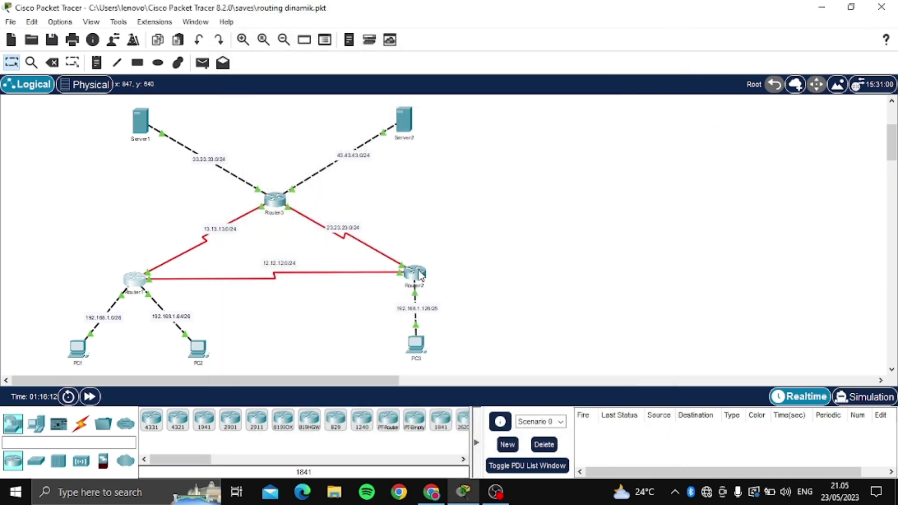
Step: Add the network 12.0.0.0 to Router2's RIP routing configuration
click(420, 275)
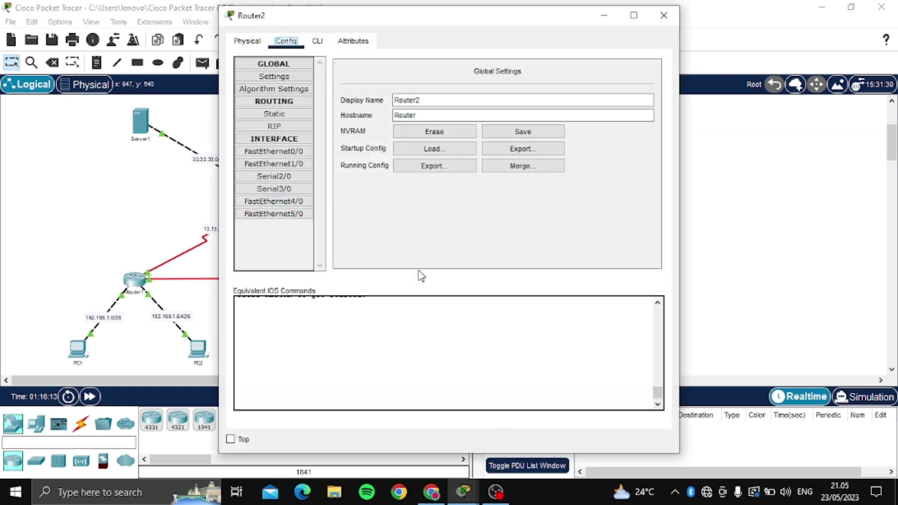
click(286, 116)
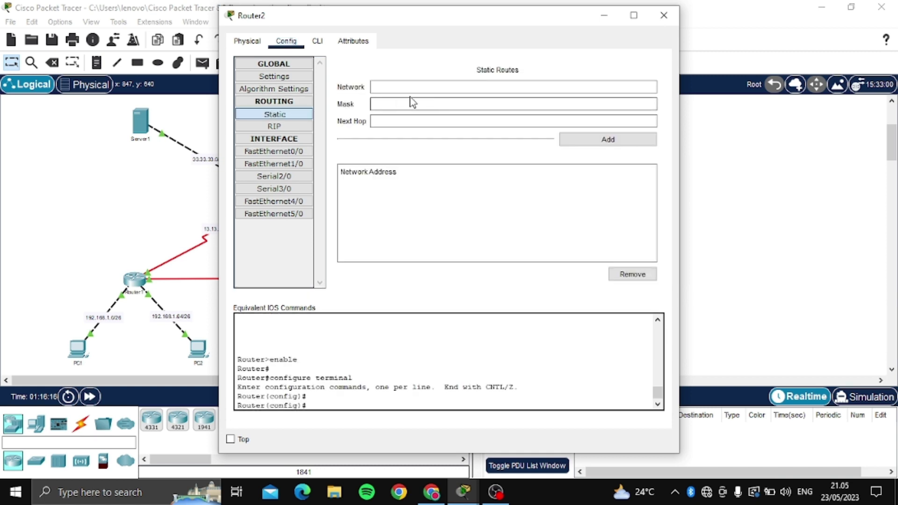
click(297, 128)
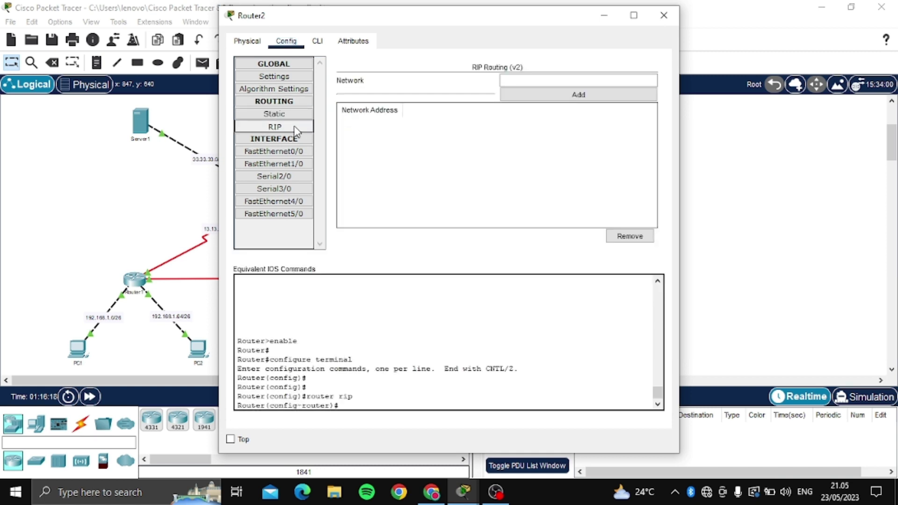
click(512, 80)
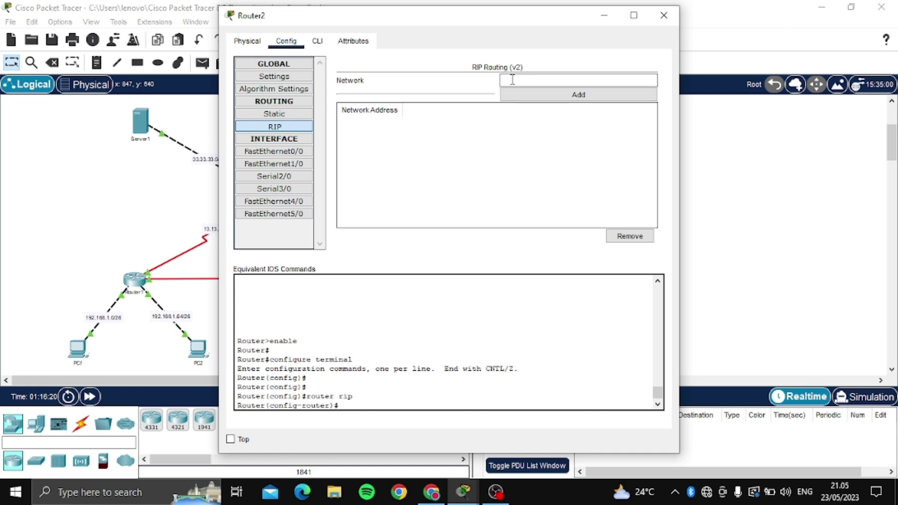
text(12.0.0.0)
click(573, 96)
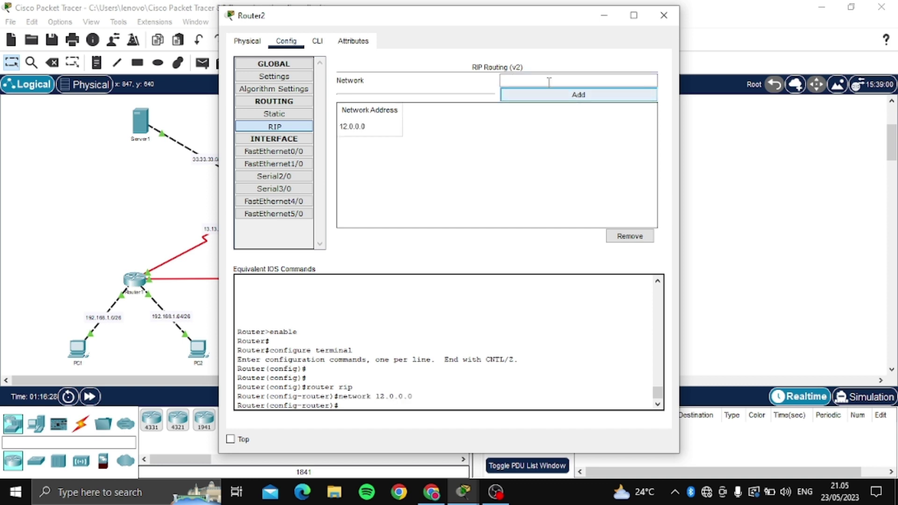
Step: Add the networks 23.0.0.0 and 192.168.1.0 to Router2's RIP routing configuration
click(516, 78)
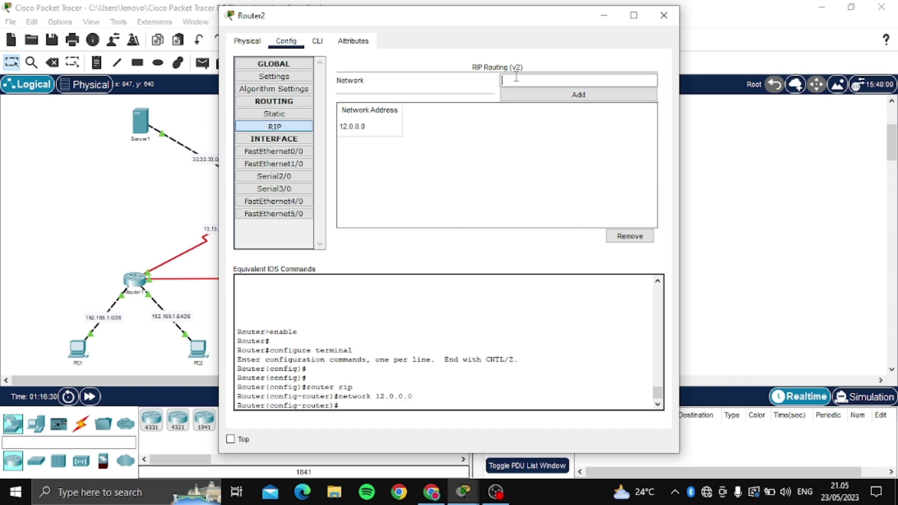
text(23.0.0.0)
click(564, 93)
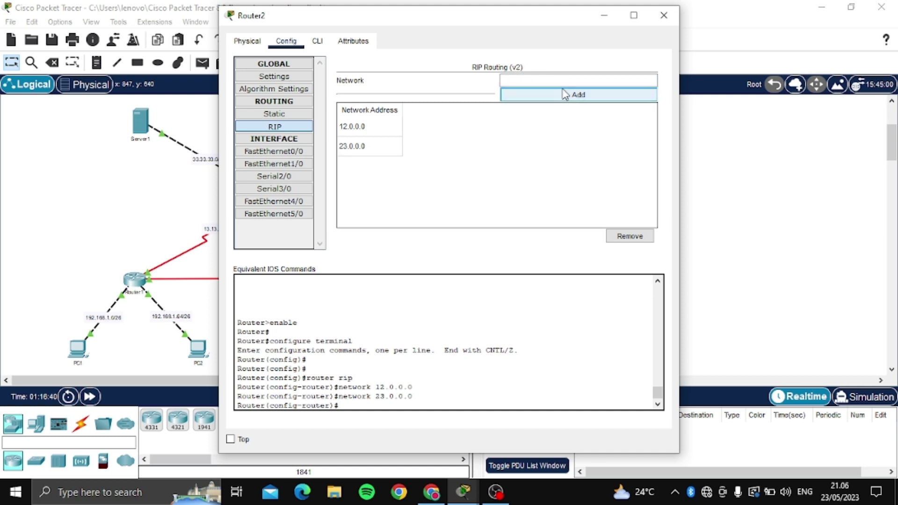
click(529, 79)
text(192.16)
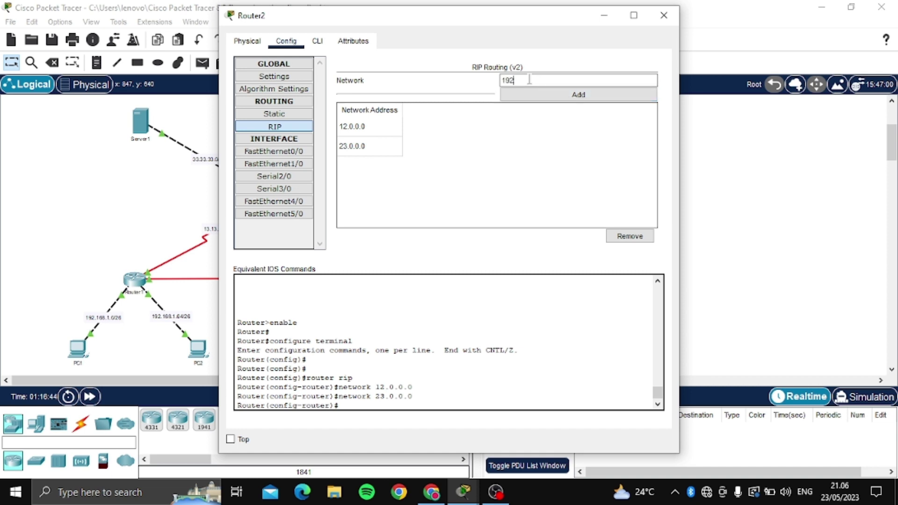
text(8.1.0)
click(545, 95)
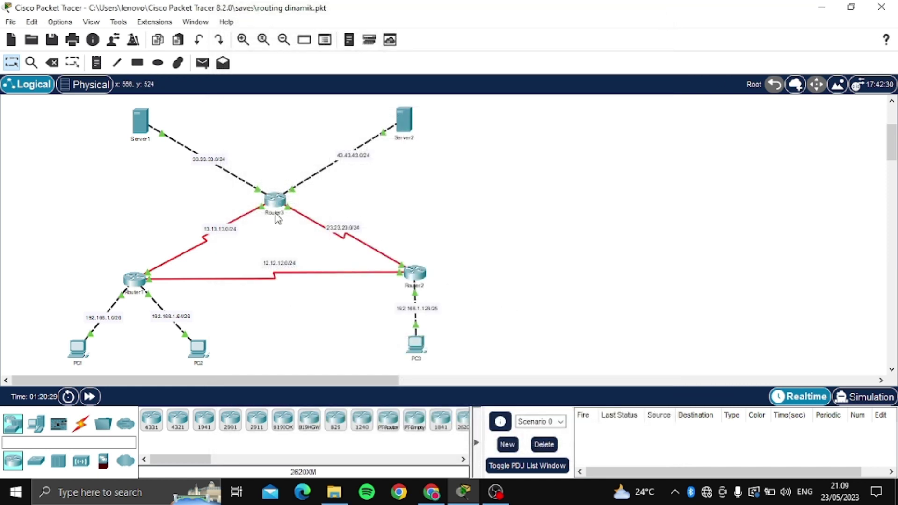
Step: Add the network 13.0.0.0 to Router3's RIP routing configuration
click(277, 202)
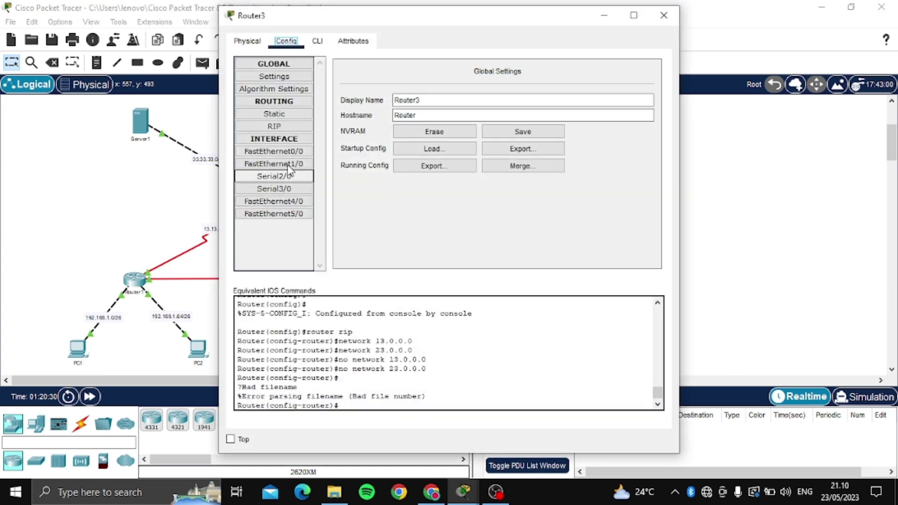
click(293, 114)
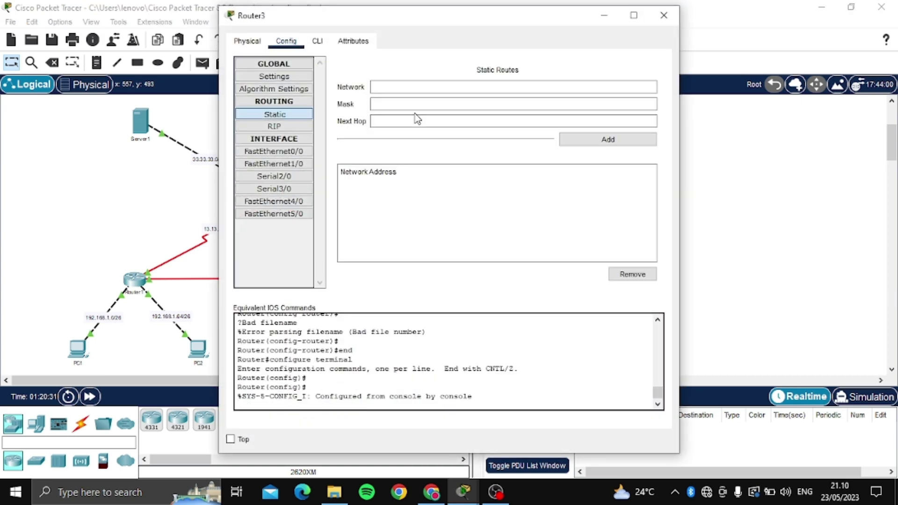
click(282, 128)
click(529, 81)
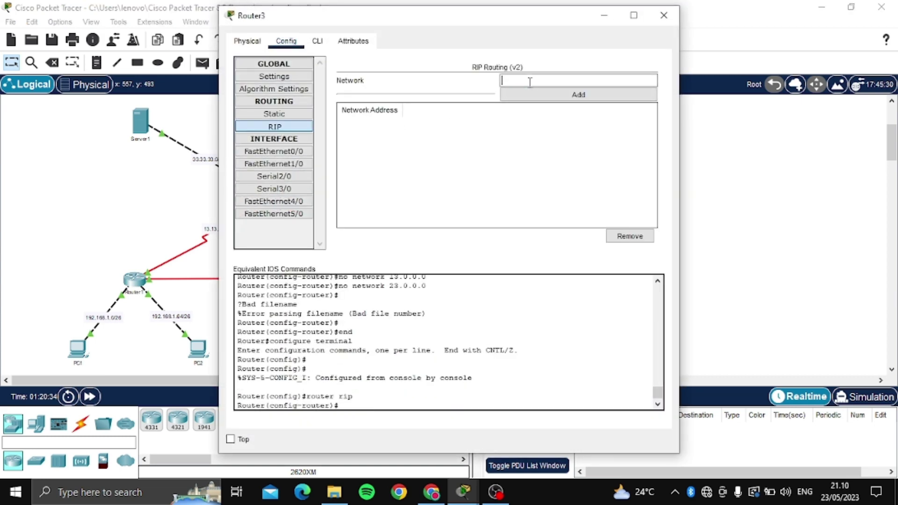
text(13.0.0.0)
click(541, 95)
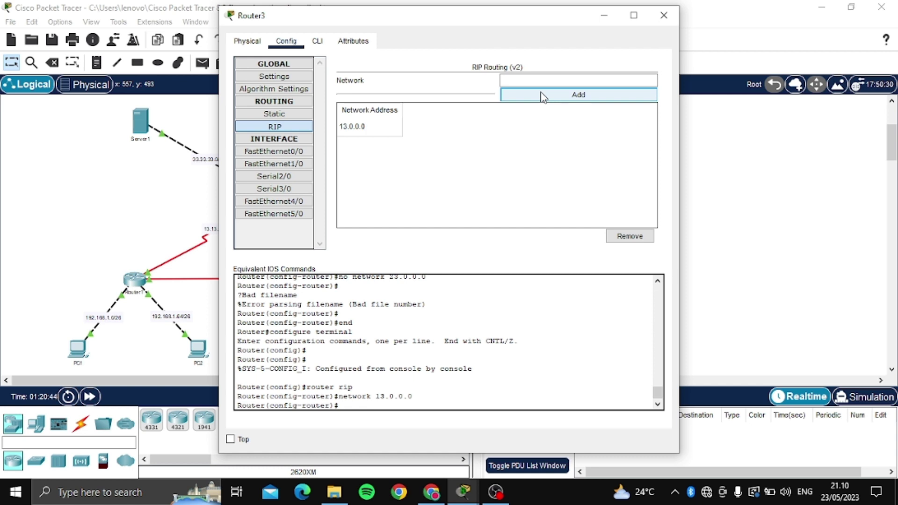
Step: Add the networks 23.0.0.0 and 33.0.0.0 to Router3's RIP routing configuration
click(525, 80)
text(23.0)
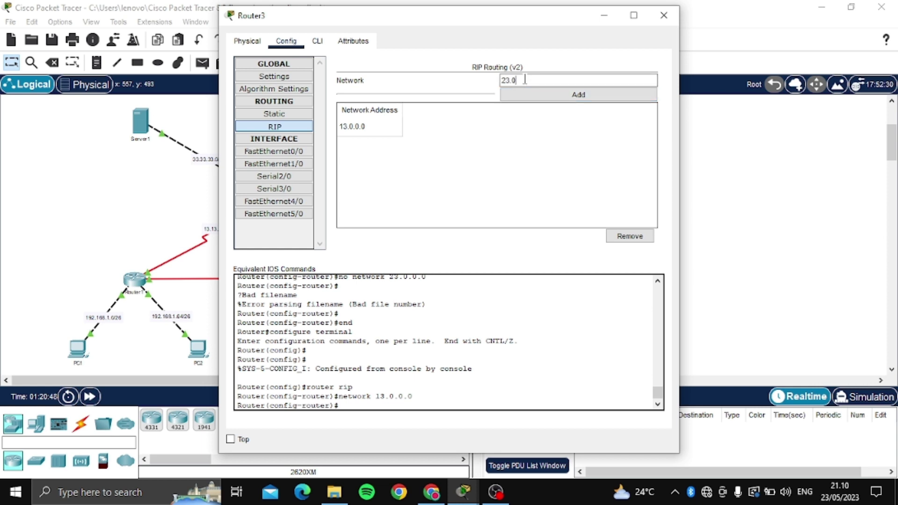
text(.0.0)
click(541, 96)
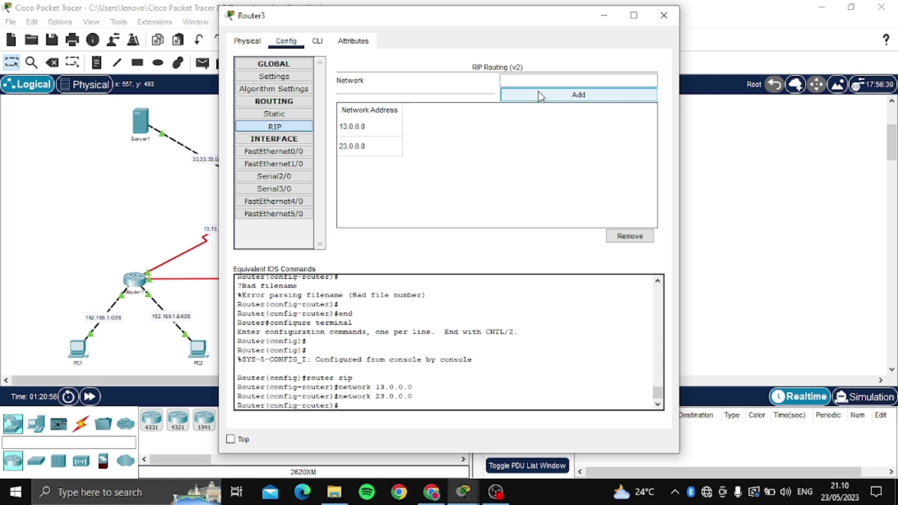
click(525, 80)
text(33.)
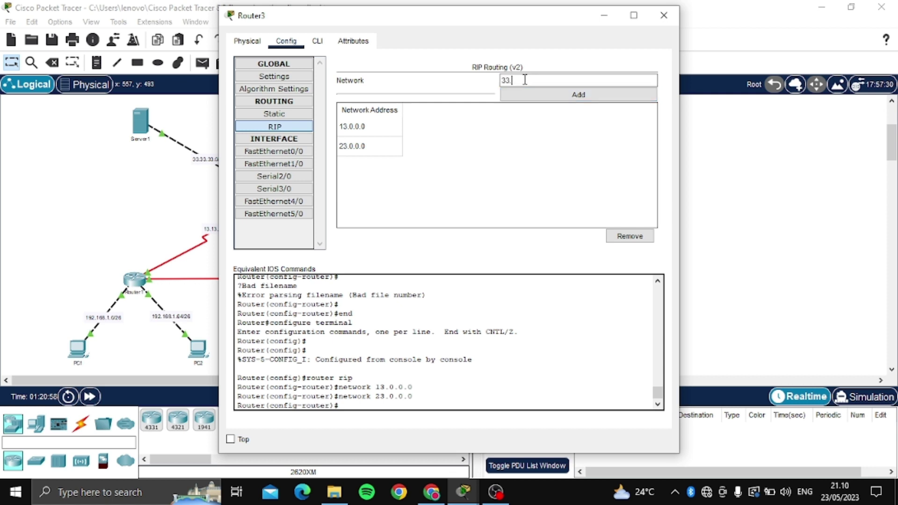
text(0.0.0)
click(568, 96)
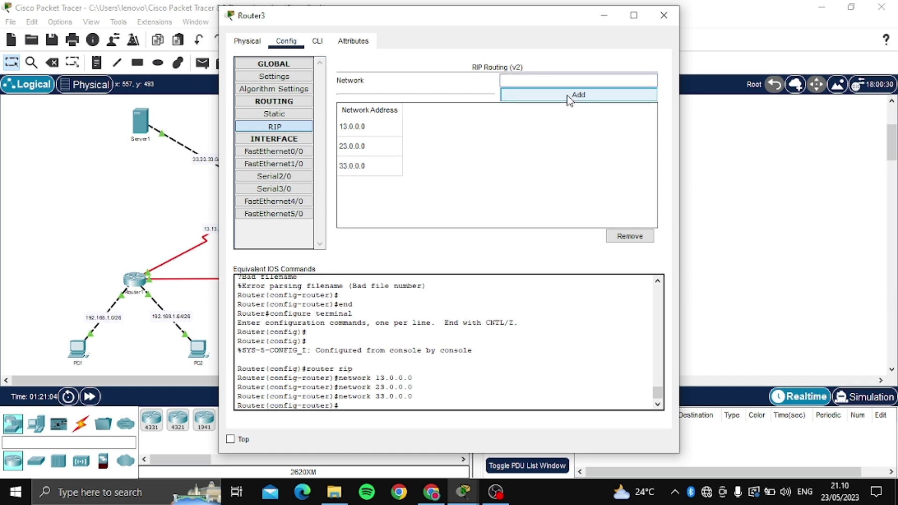
Step: Add the network 43.0.0.0 to Router3's RIP routing configuration and close Router3's window
click(545, 77)
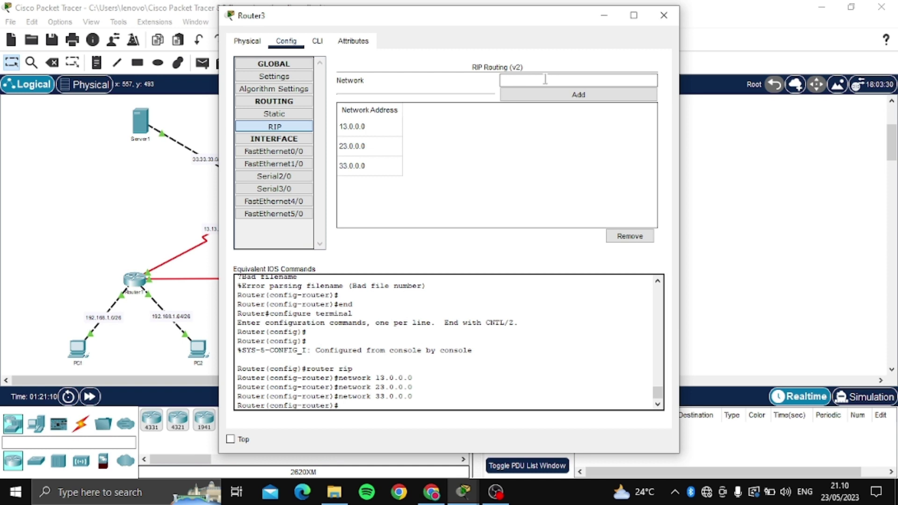
text(43.0)
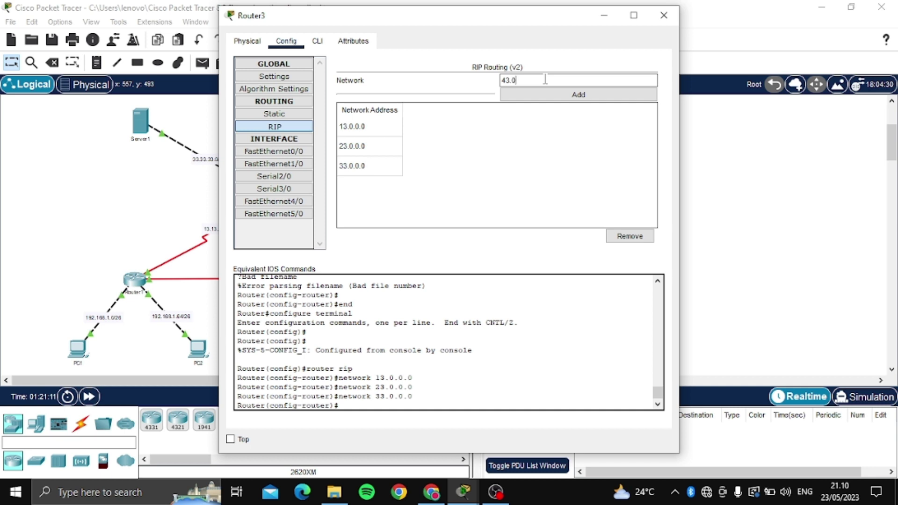
text(.0.0)
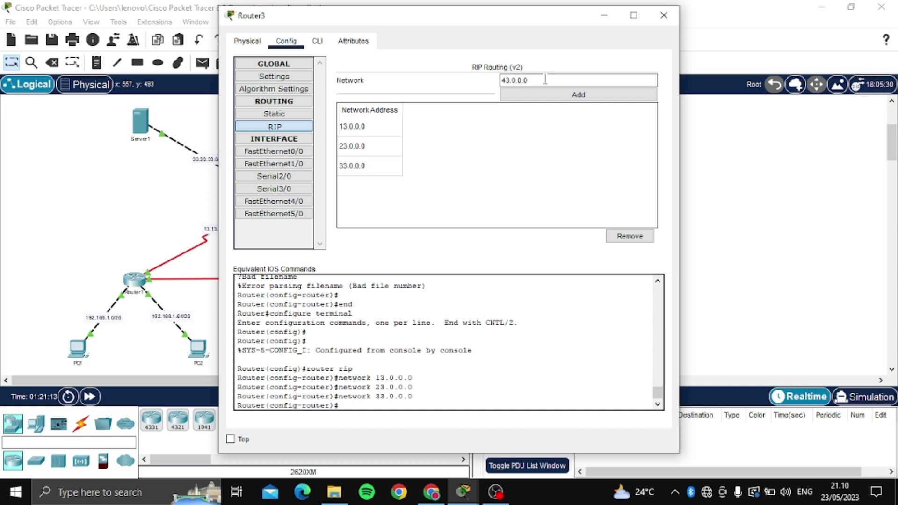
click(558, 94)
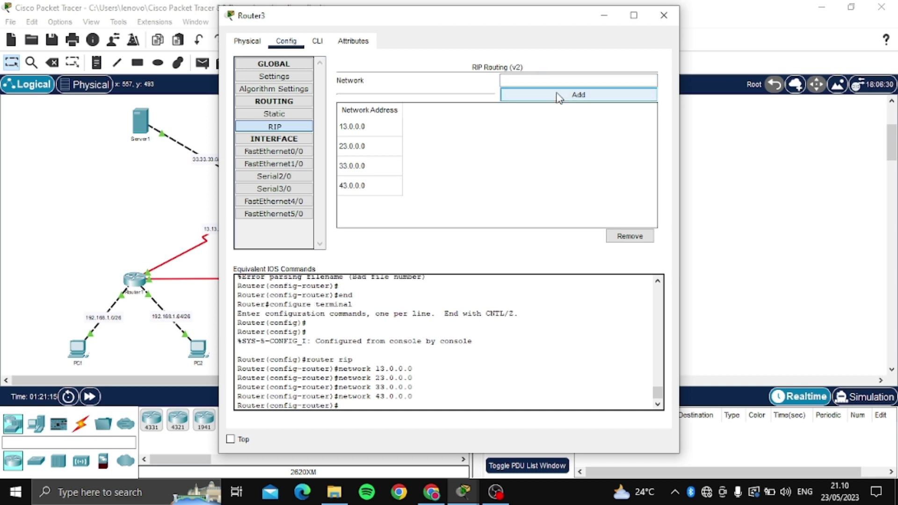
click(664, 16)
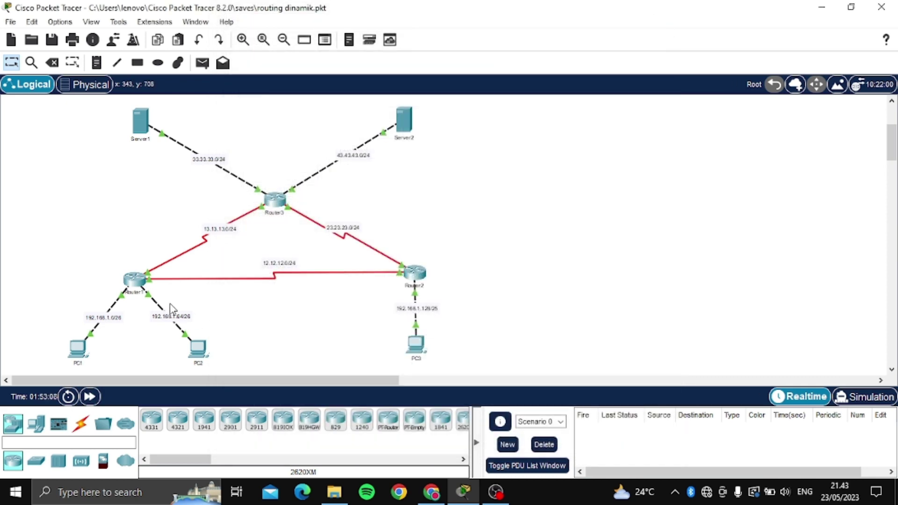
Step: Enter no auto-summary and version 2 on the command line in Router1's RIP configuration mode
click(128, 281)
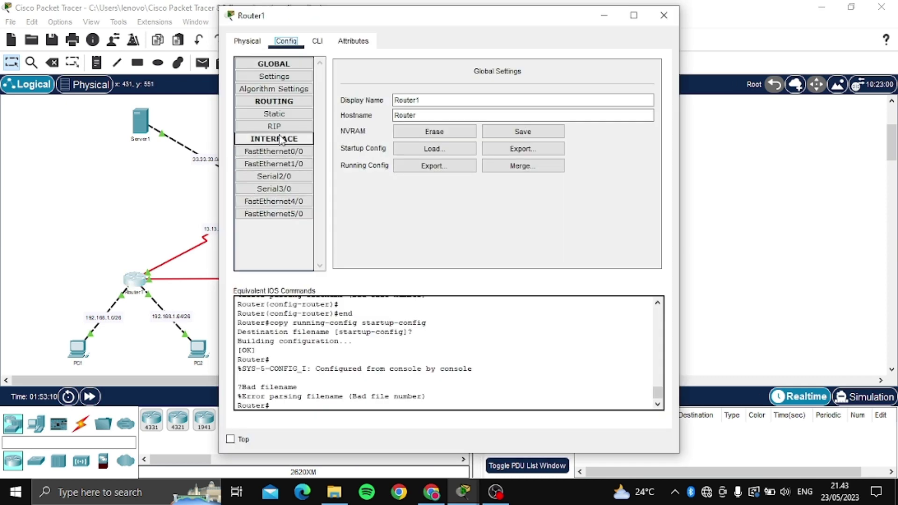
click(274, 126)
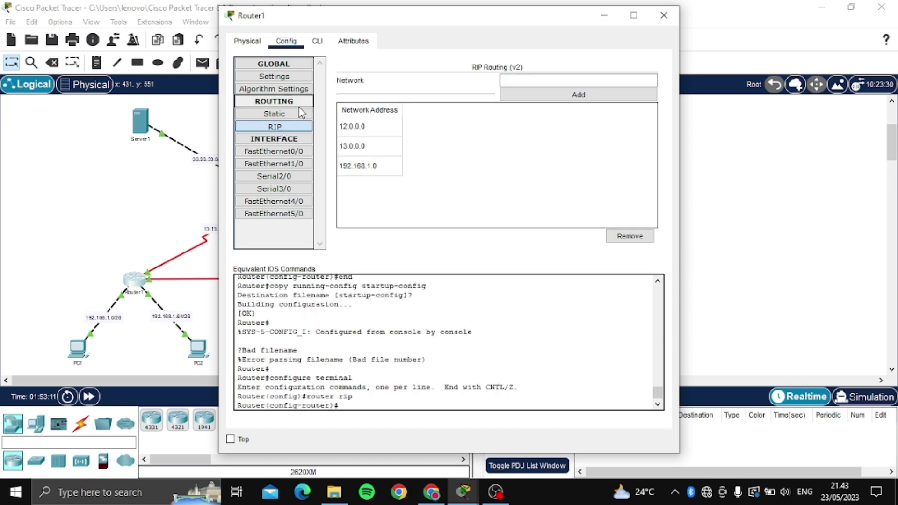
click(320, 43)
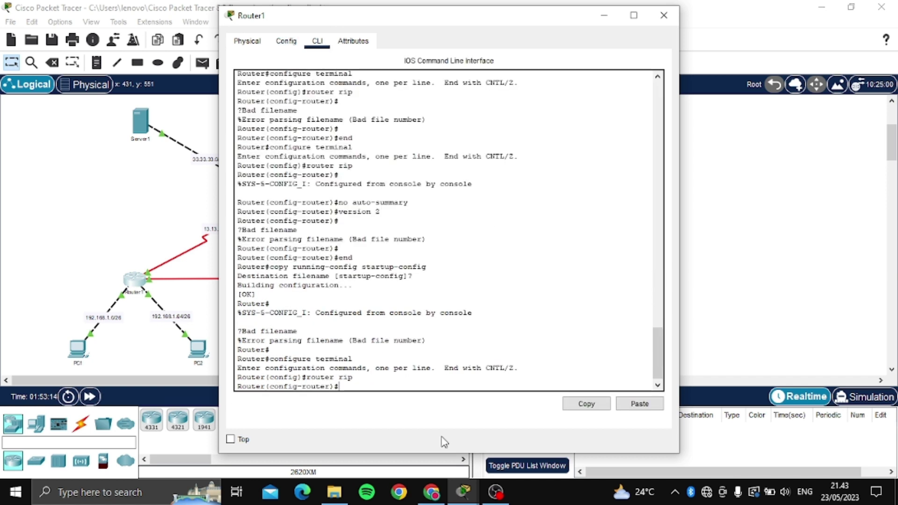
text(no auto-summary)
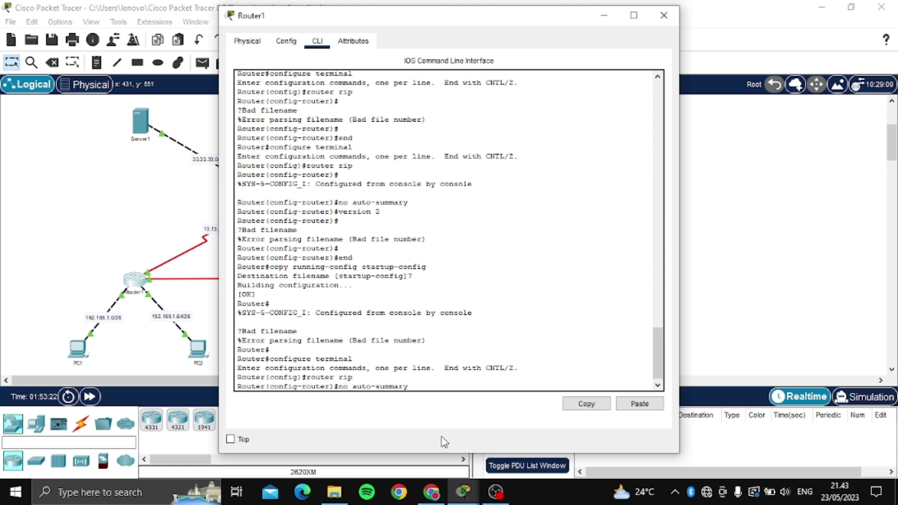
key(Return)
text(version 2)
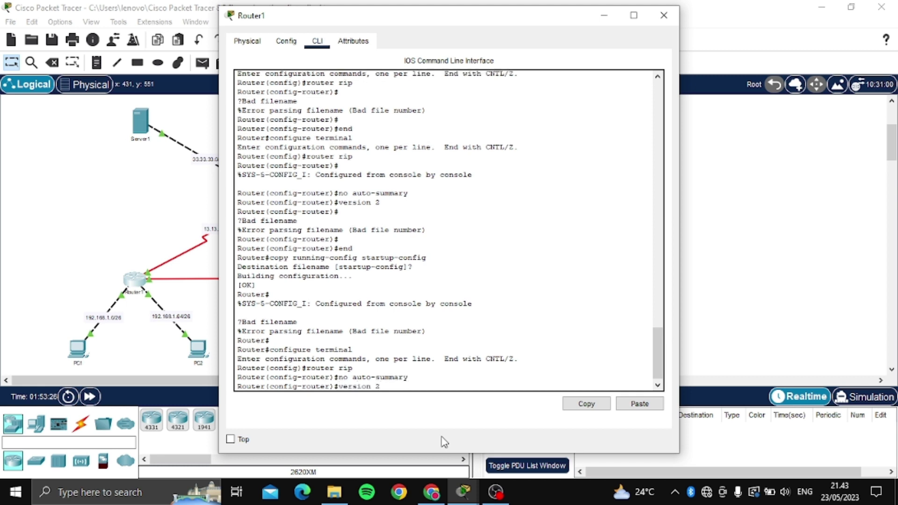
key(Return)
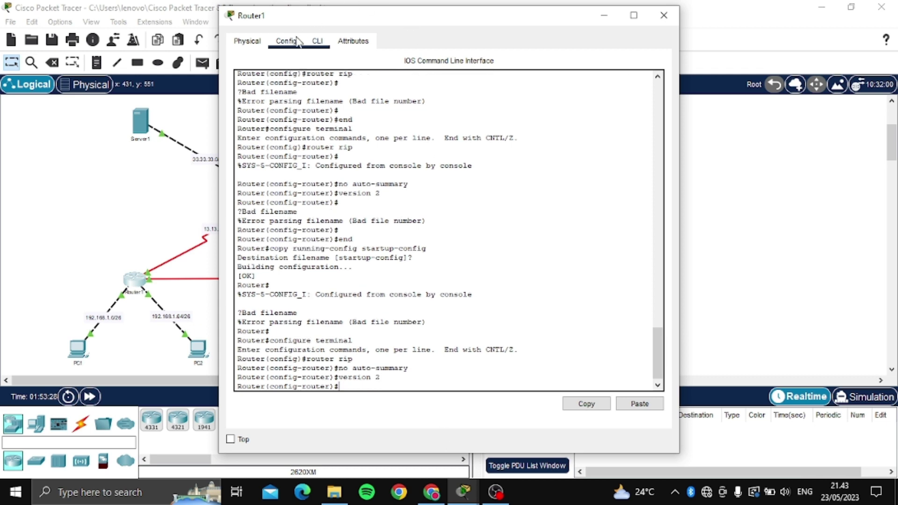
Step: Save Router1's running configuration to NVRAM and close its window
click(293, 42)
click(520, 132)
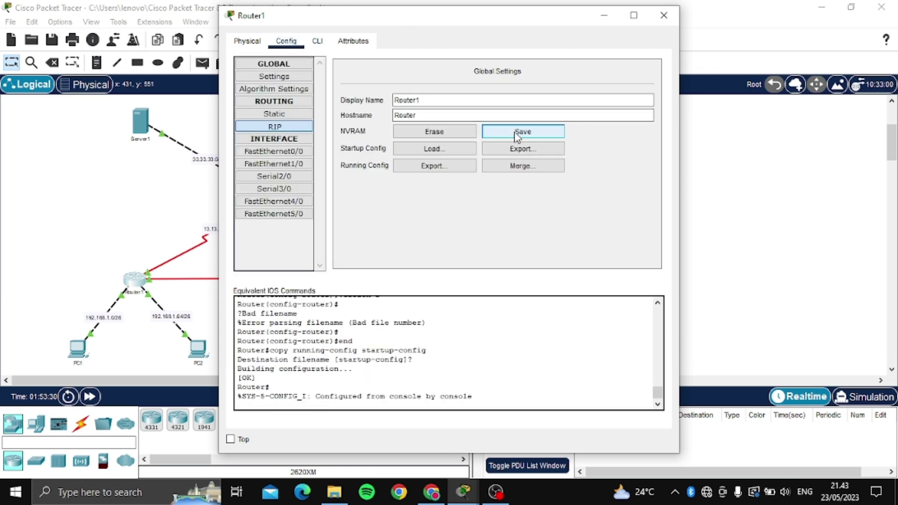
click(663, 15)
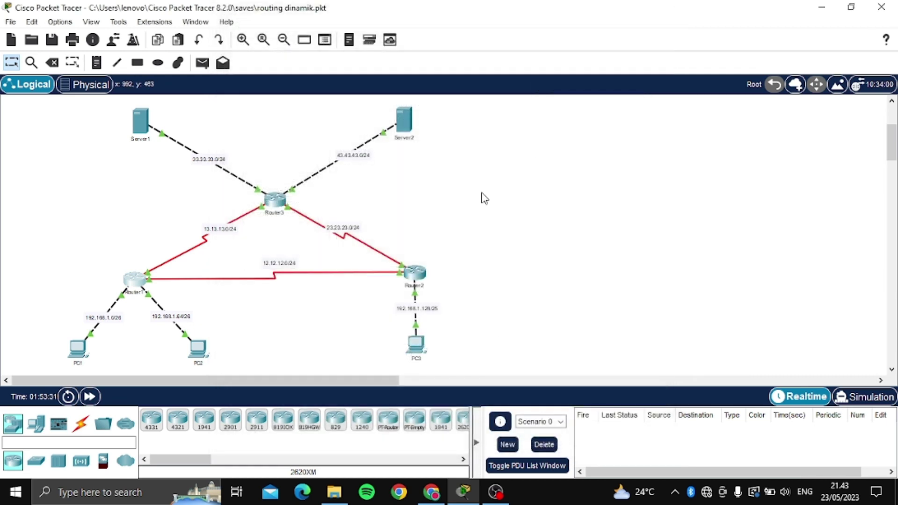
Step: Enter no auto-summary and version 2 on the command line in Router2's RIP configuration mode
click(416, 281)
click(287, 126)
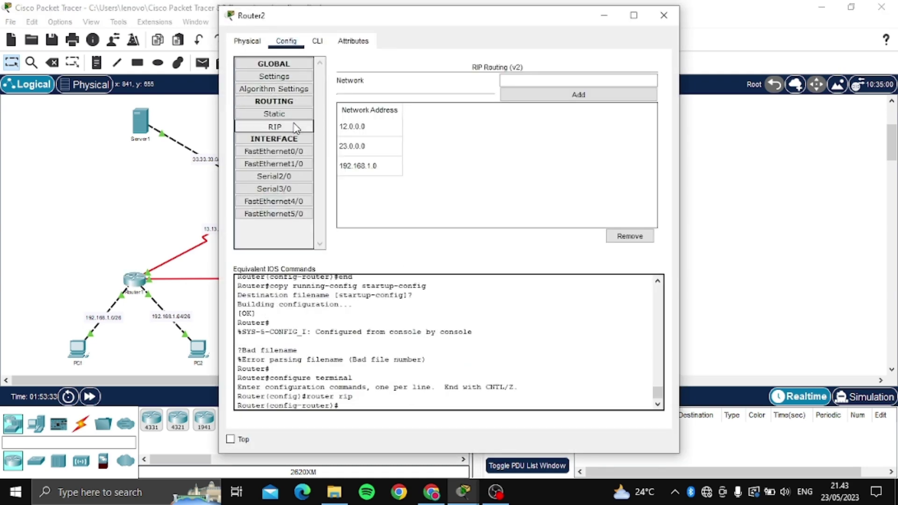
click(323, 41)
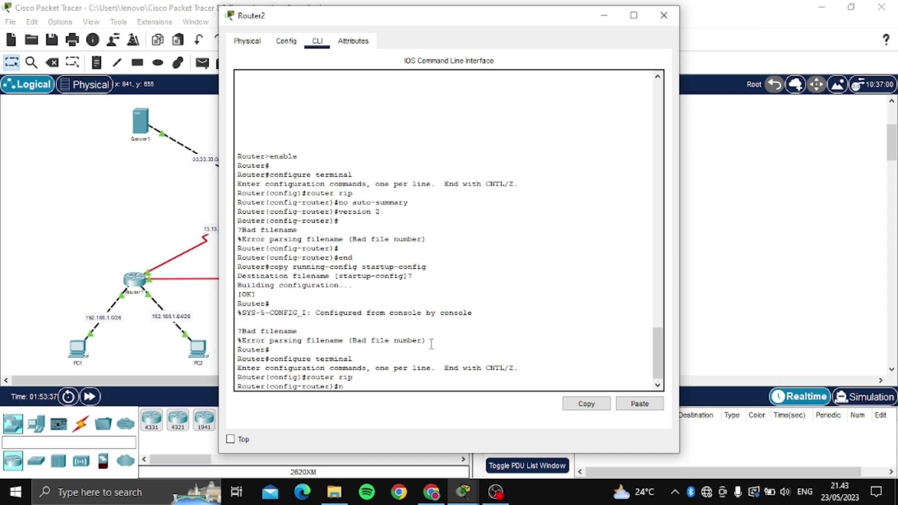
text(no auto-summary)
key(Return)
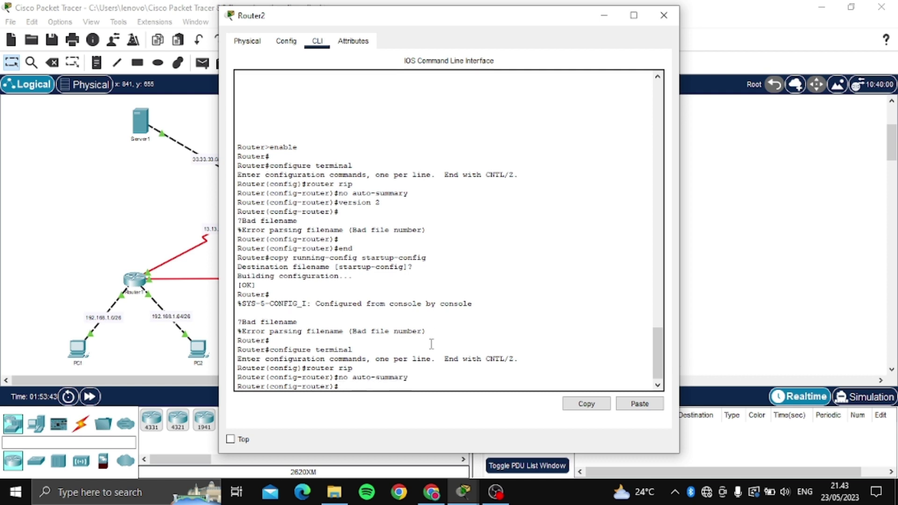
text(version 2)
key(Return)
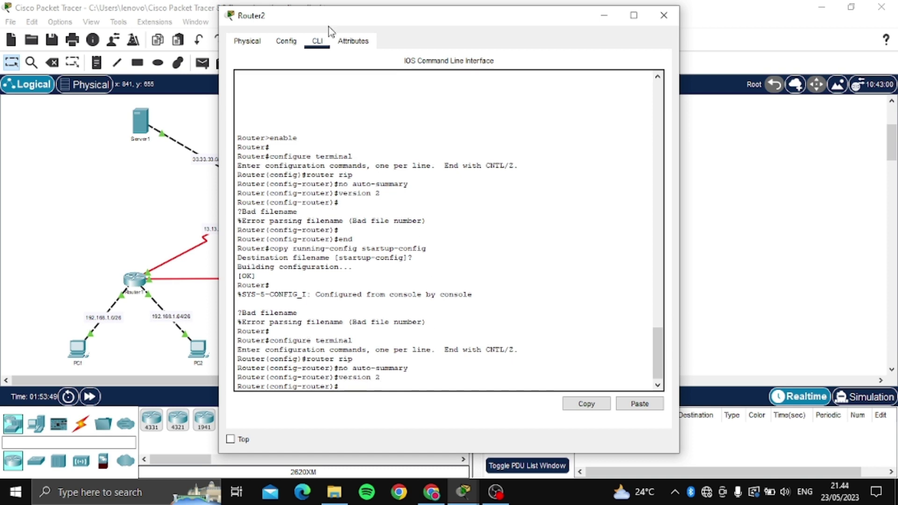
Step: Save Router2's running configuration to NVRAM and close its window
click(286, 41)
click(520, 132)
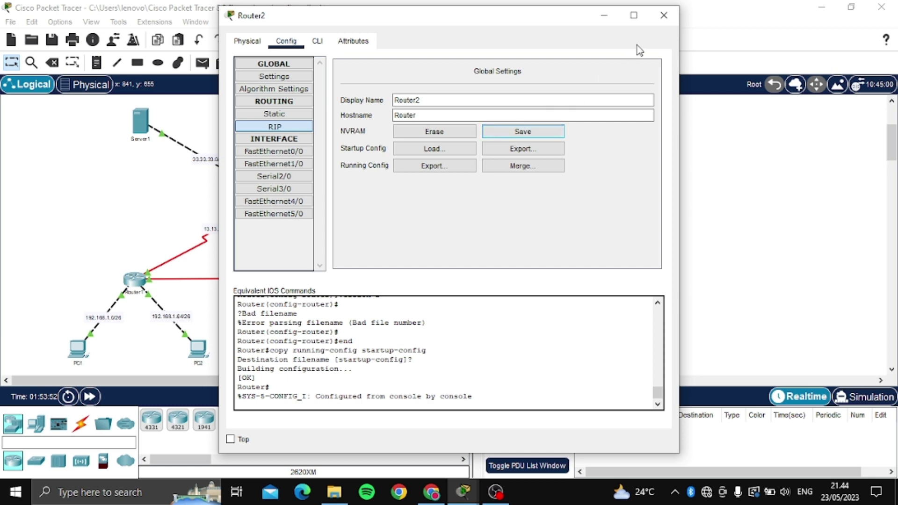
click(664, 15)
Step: Enter no auto-summary and version 2 on the command line in Router3's RIP configuration mode
click(285, 200)
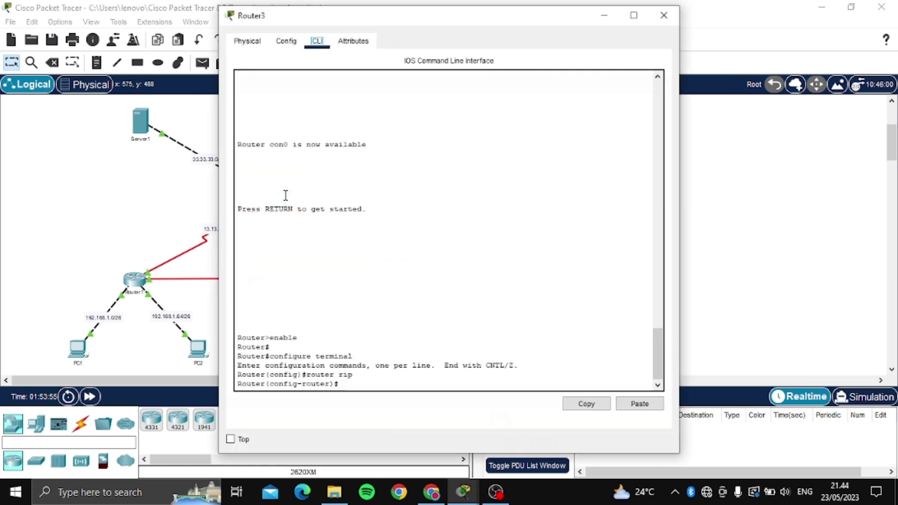
click(287, 43)
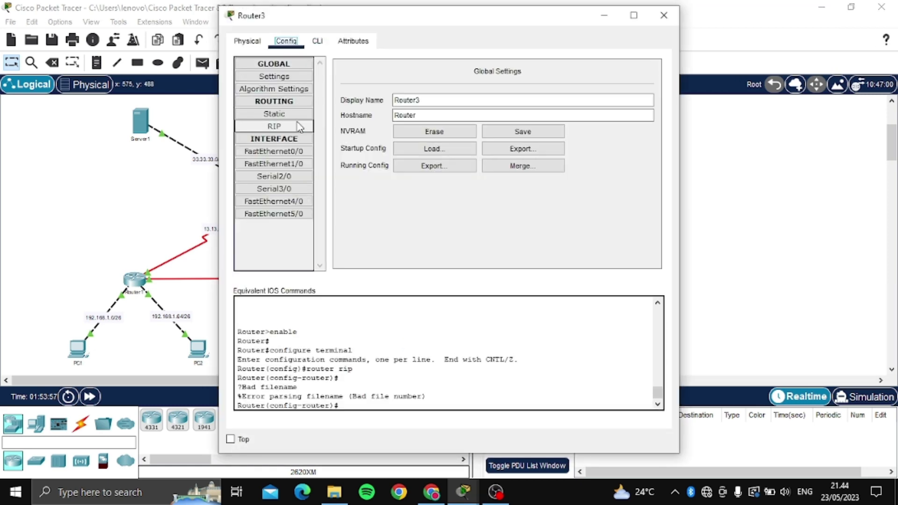
click(274, 127)
click(317, 42)
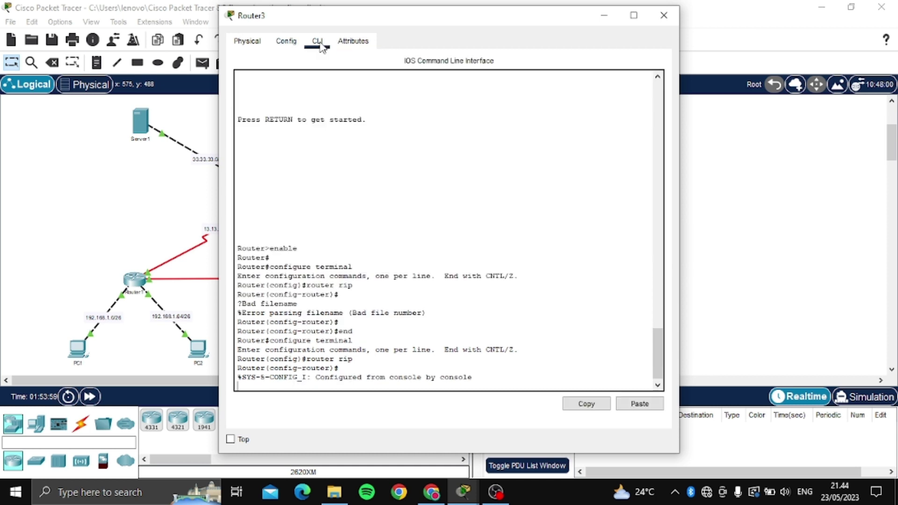
key(Return)
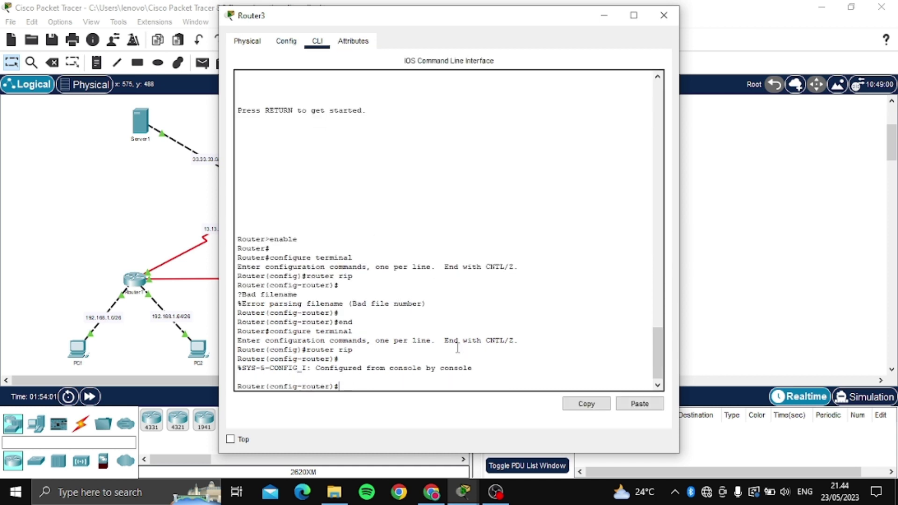
text(no auto-summary)
key(Return)
text(ver)
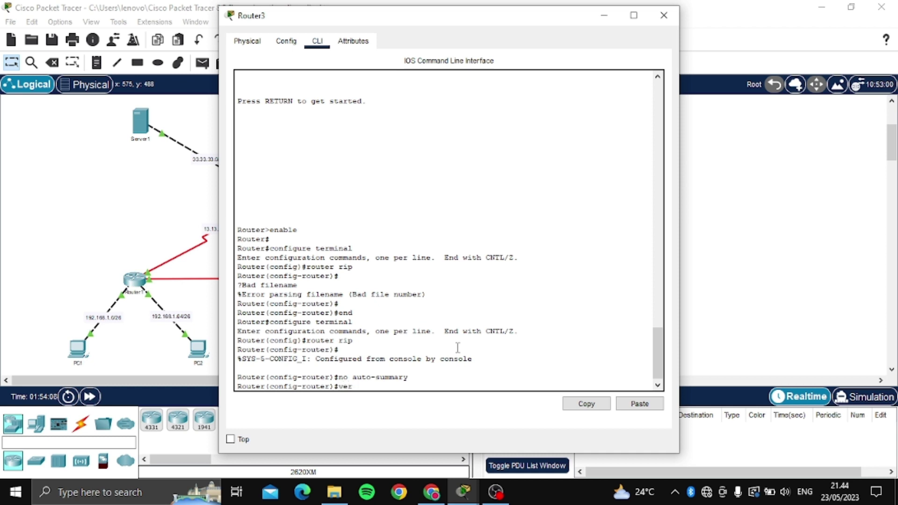
text(sion 2)
key(Return)
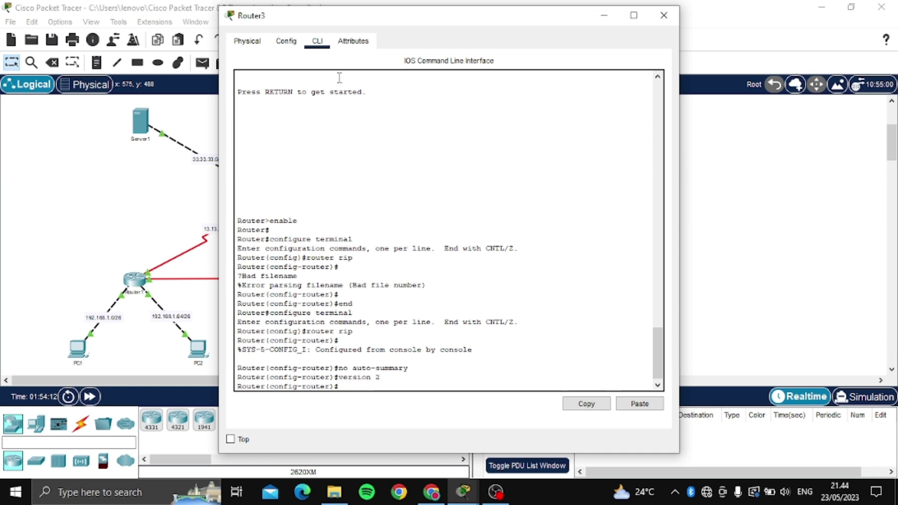
Step: Save Router3's running configuration to NVRAM and close its window
click(297, 43)
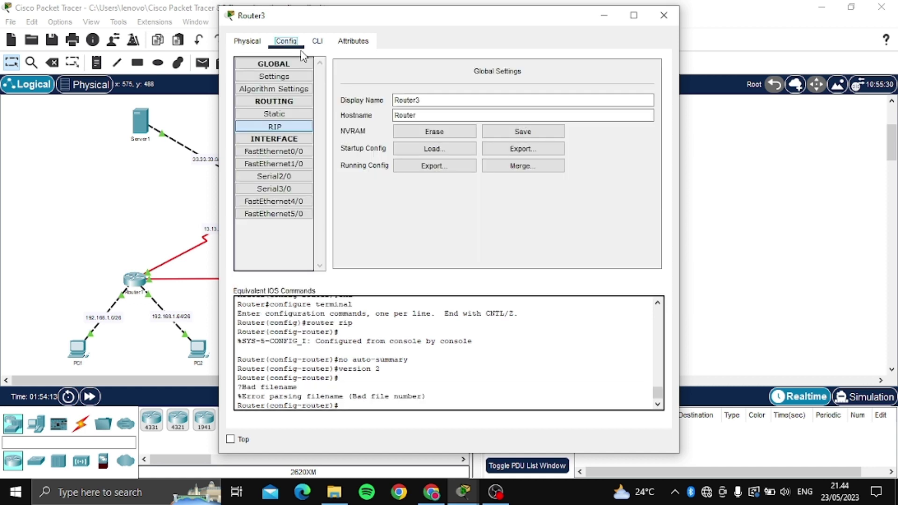
click(533, 136)
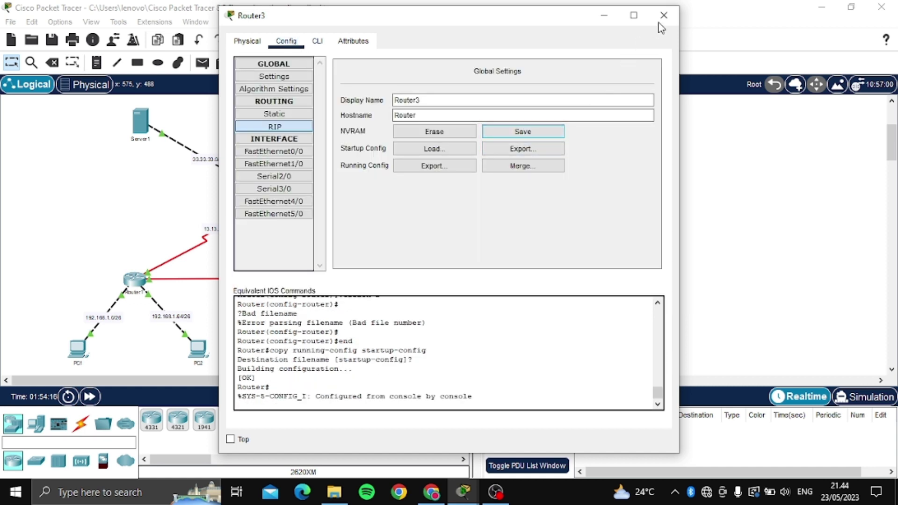
click(669, 19)
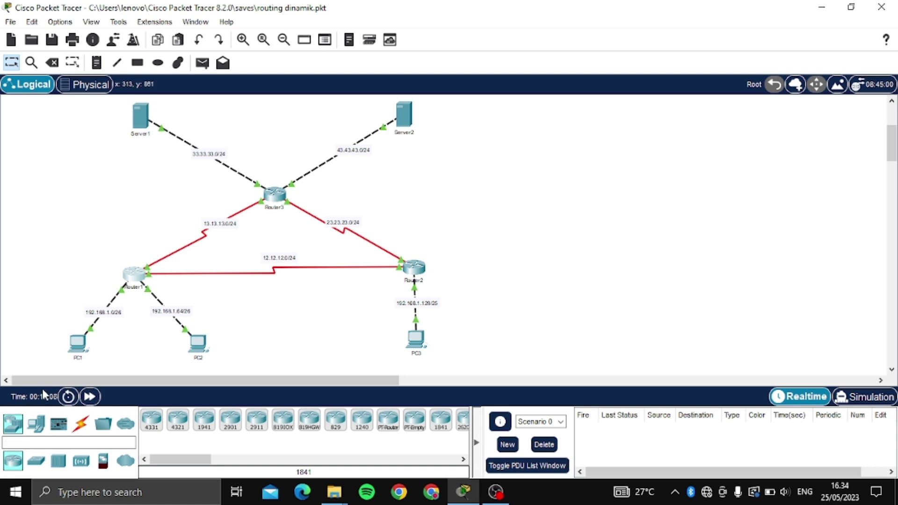
Step: Power cycle all devices in the topology and accept the network reset
click(69, 397)
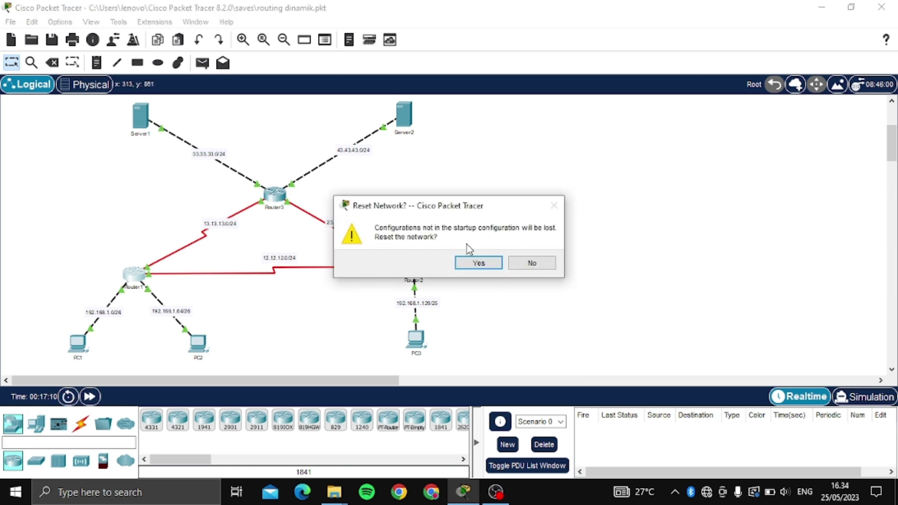
click(479, 264)
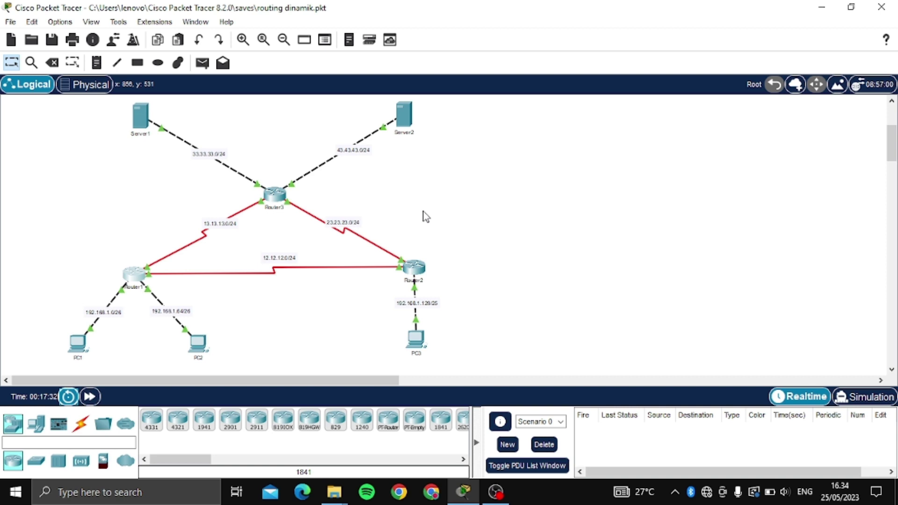
Step: Display Router1's full routing table with show ip route and save its configuration to NVRAM
click(142, 279)
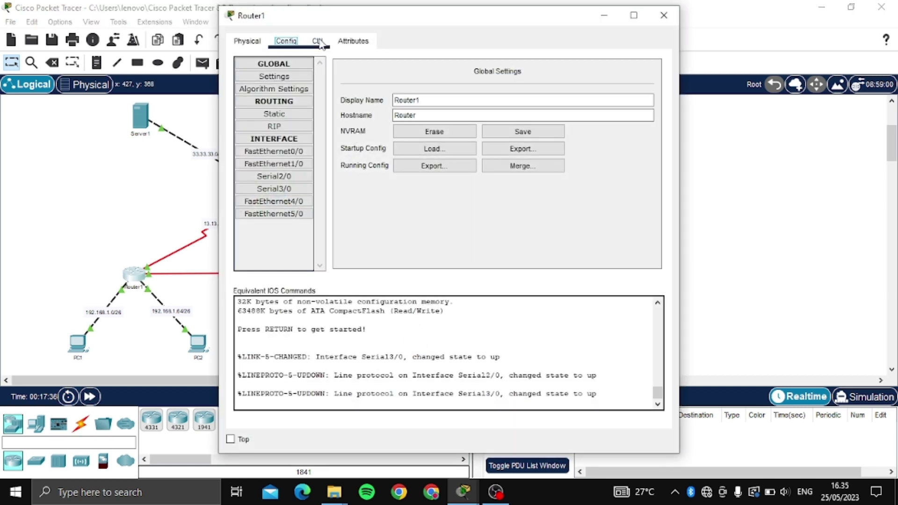
click(318, 41)
key(Return)
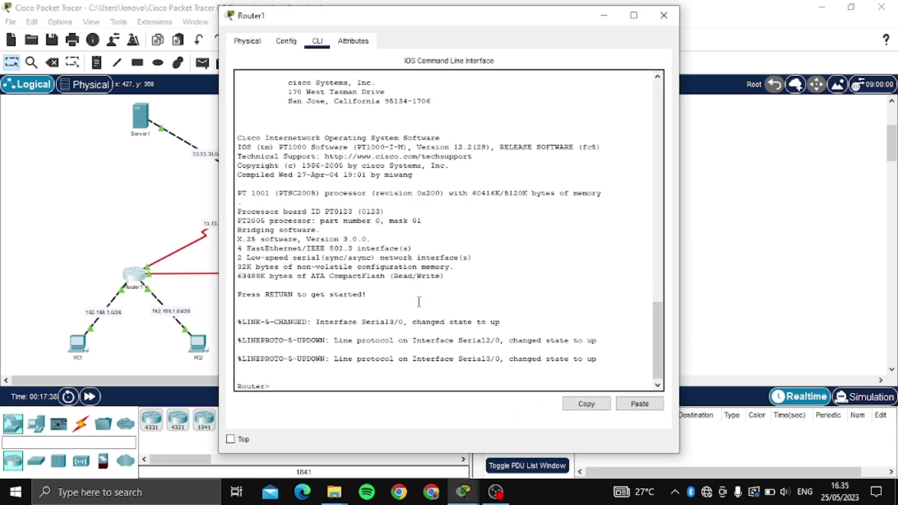
text(show ip route)
key(Return)
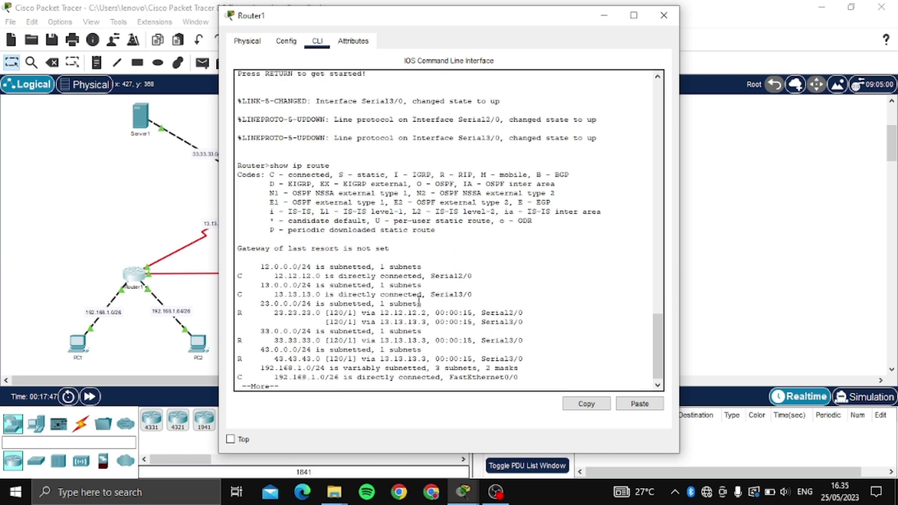
key(space)
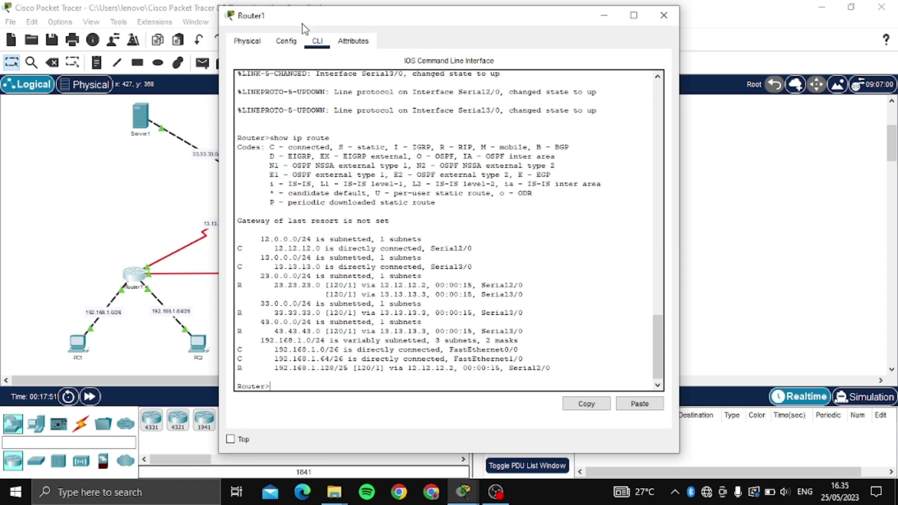
click(294, 41)
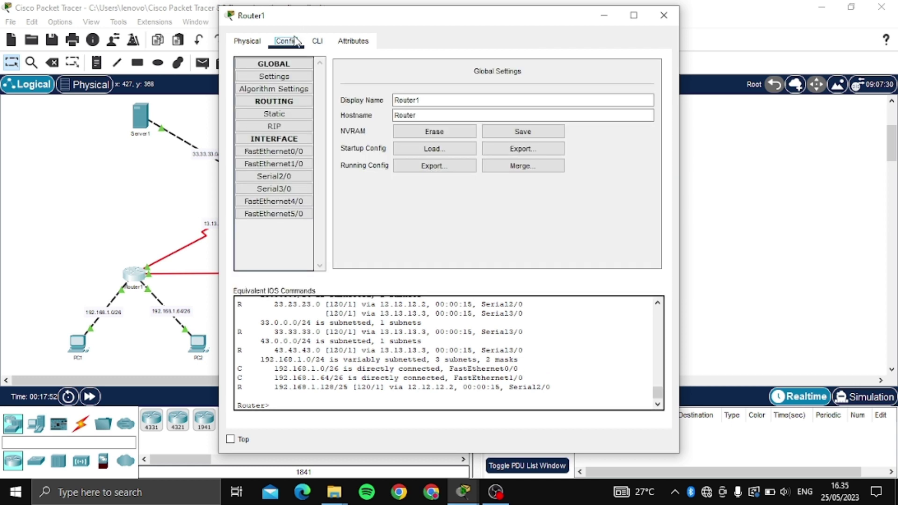
click(537, 132)
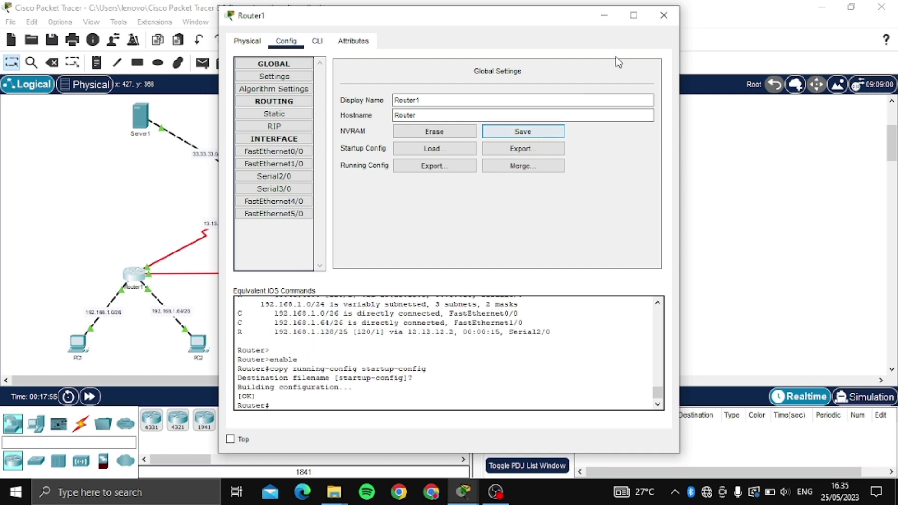
Step: Close Router1's window and display Router2's full routing table with show ip route
click(664, 15)
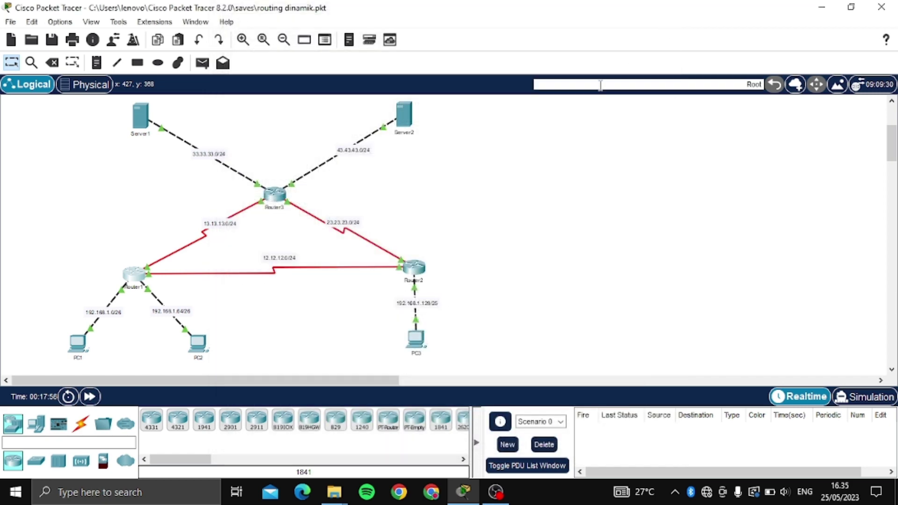
click(413, 268)
click(319, 42)
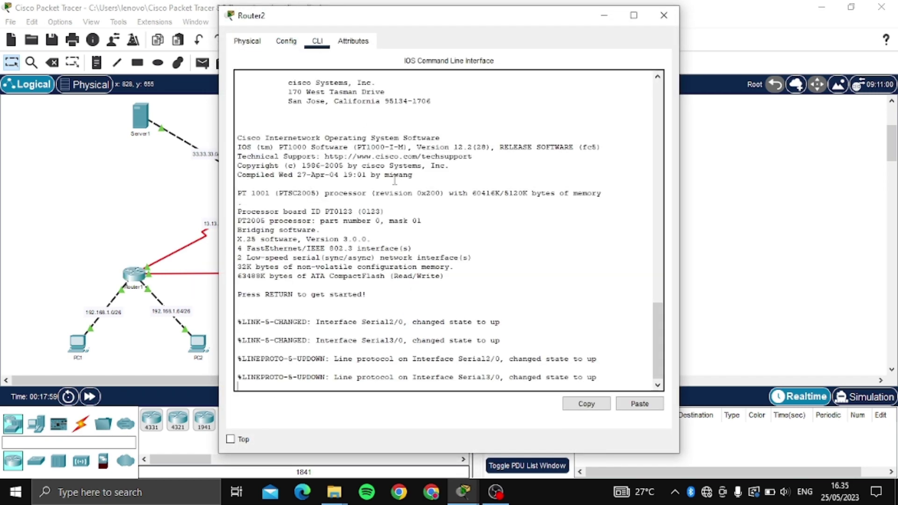
key(Return)
text(s)
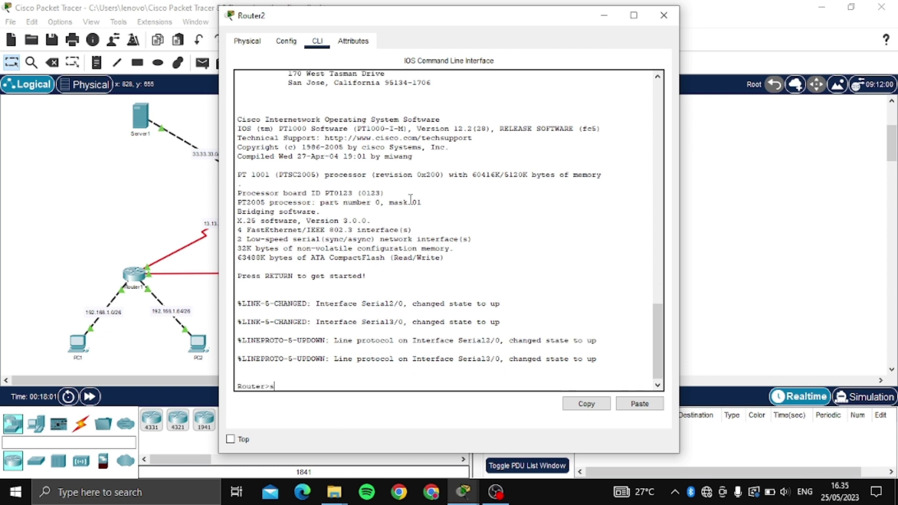
text(how ip route)
key(Return)
key(space)
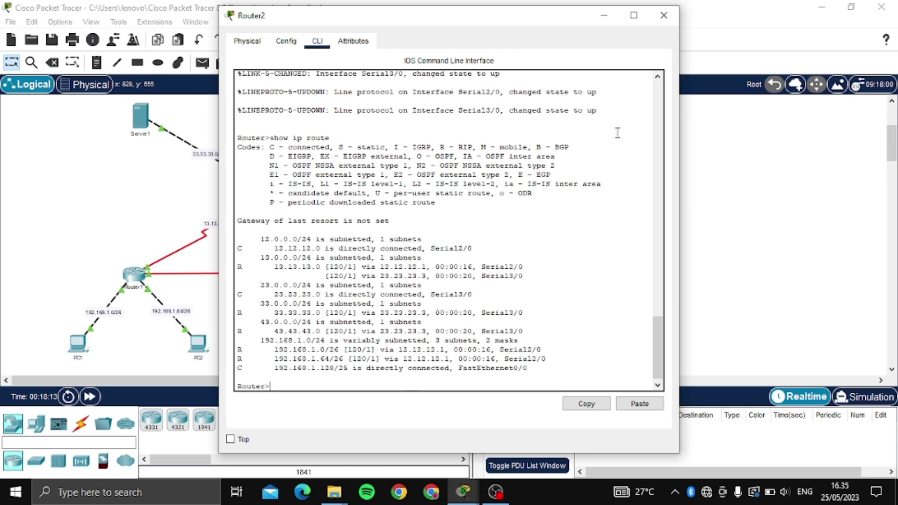
Step: Save Router2's running configuration to NVRAM and close its window
click(286, 41)
click(545, 134)
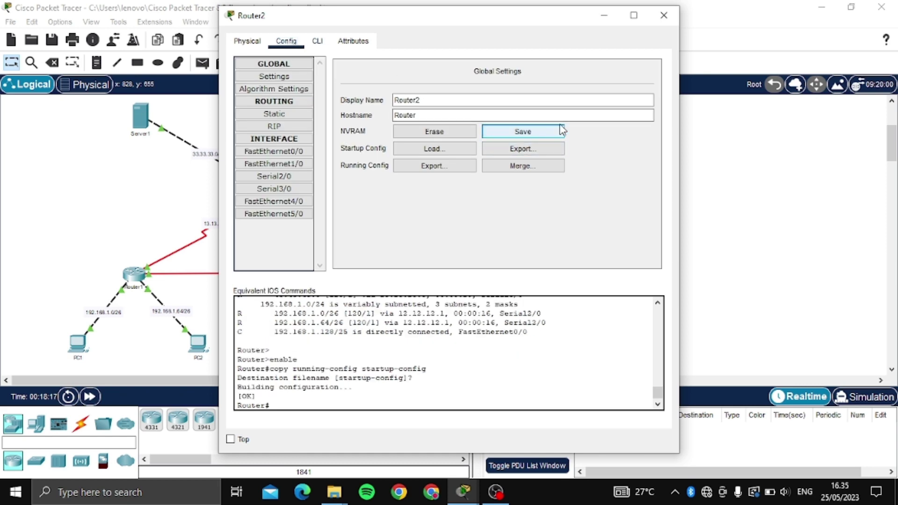
click(655, 24)
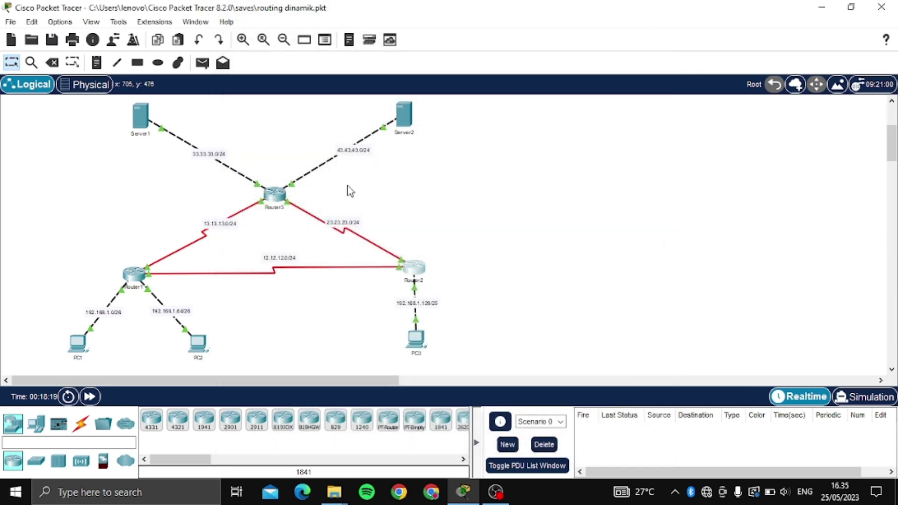
Step: Display Router3's full routing table with show ip route and save its running configuration to NVRAM
click(277, 197)
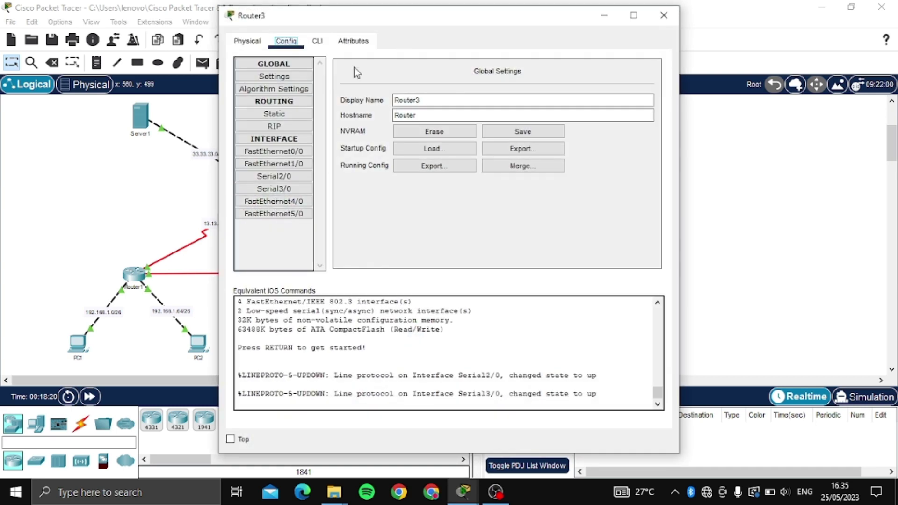
click(317, 42)
key(Return)
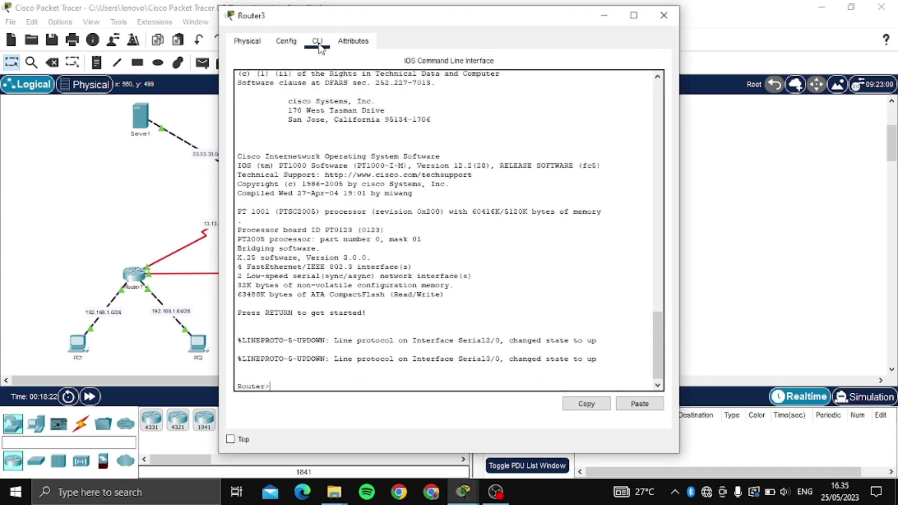
text(sho)
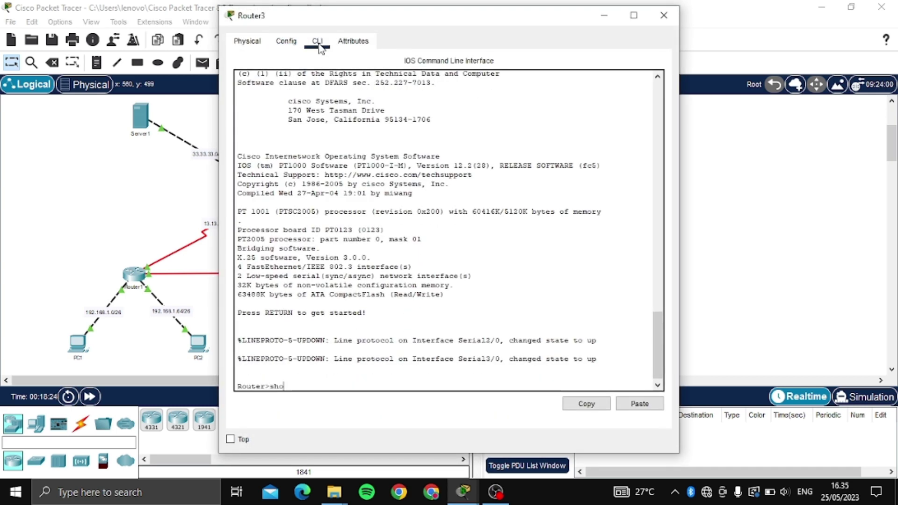
text(w ip route)
key(Return)
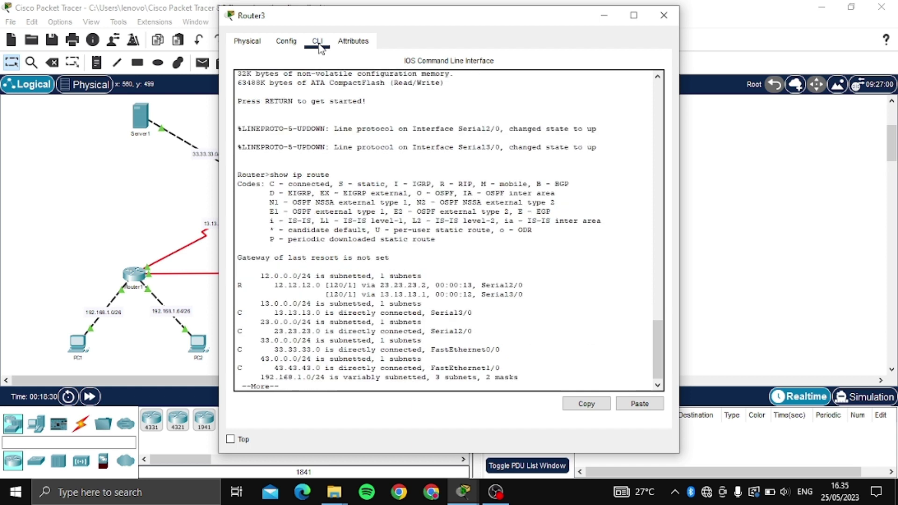
key(space)
text(21)
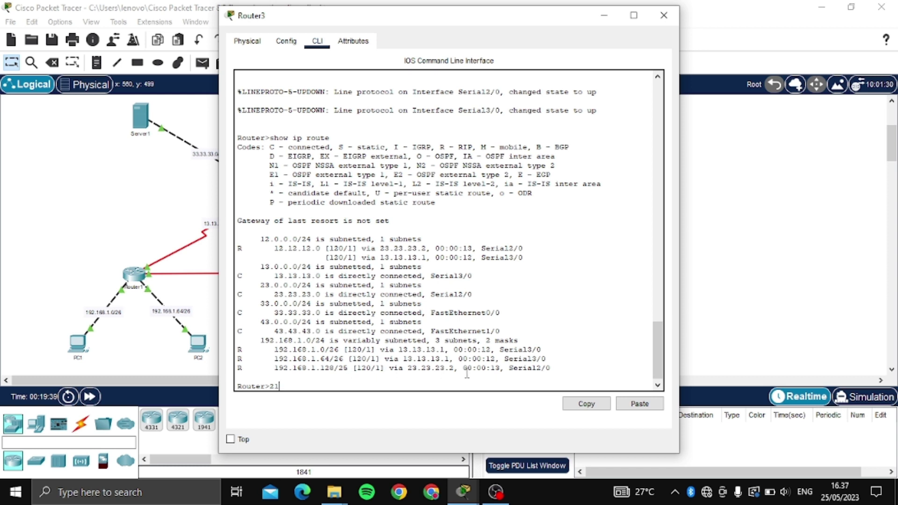
click(299, 43)
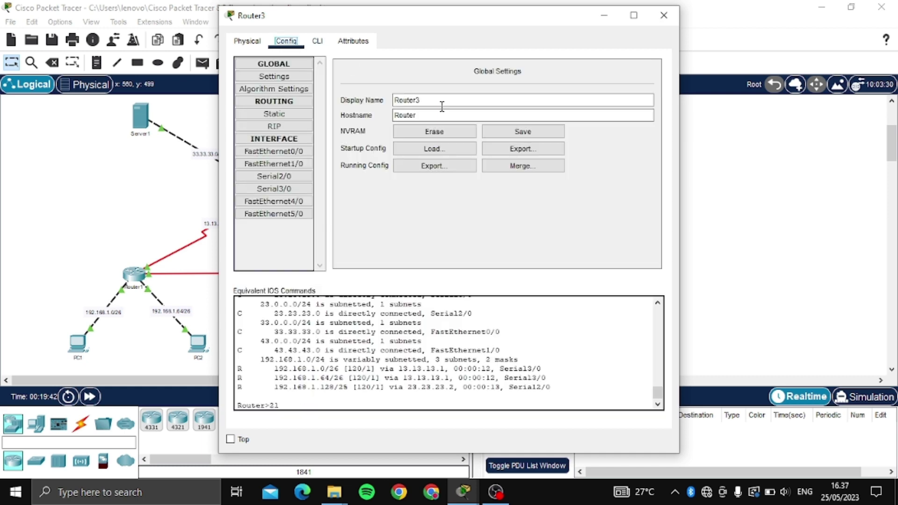
click(521, 132)
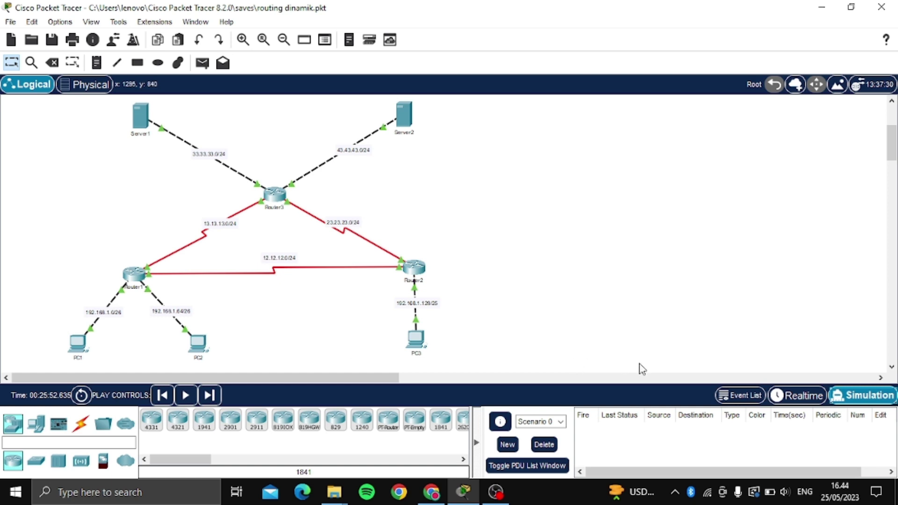
Step: Show the simulation event list and review which IPv4 protocols its event filters include
click(852, 396)
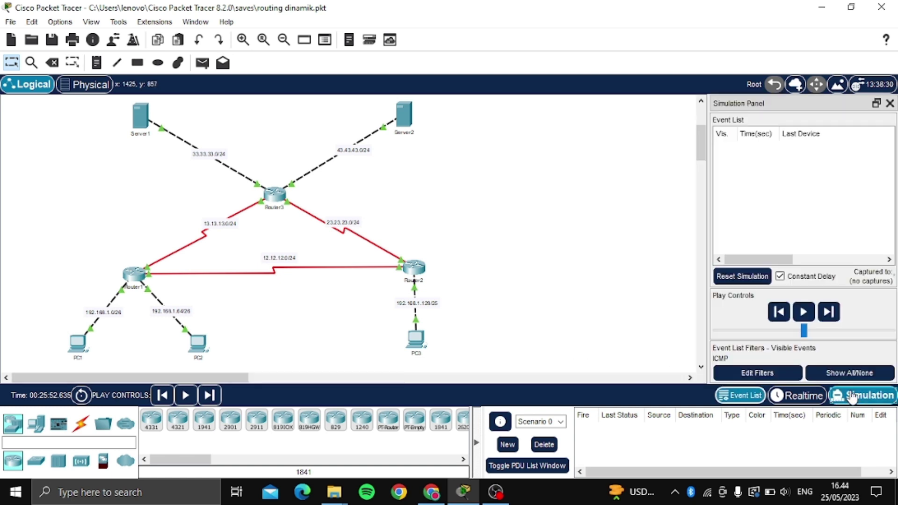
click(777, 374)
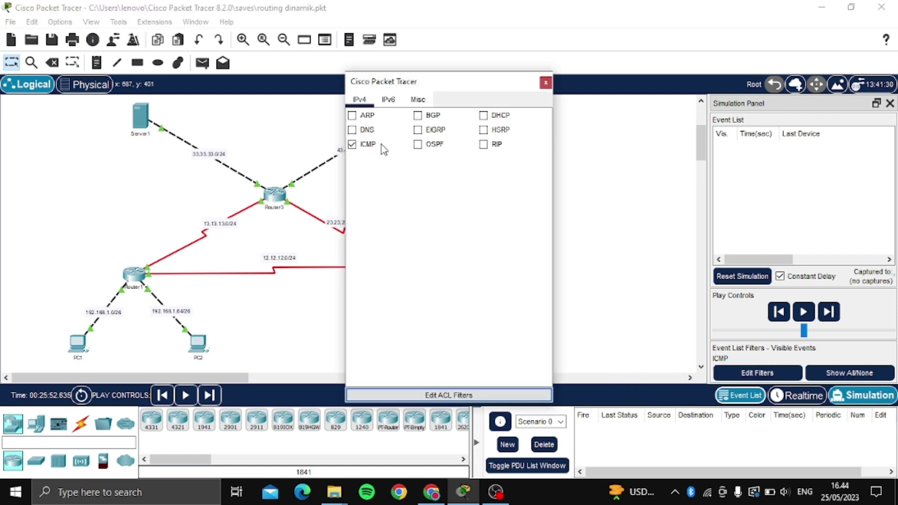
click(546, 84)
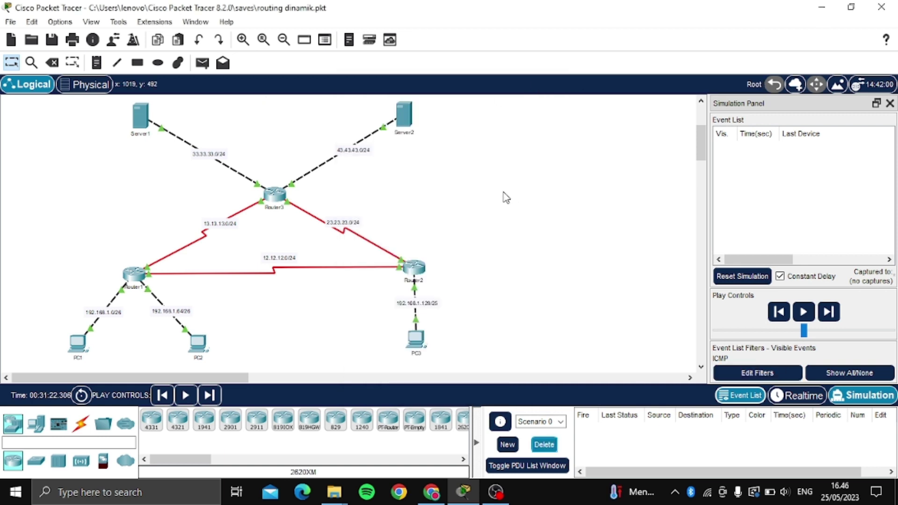
Step: Test a simple PDU from PC1 to PC2, advancing event by event until the reply returns to PC1, and delete the scenario
click(202, 62)
click(81, 345)
click(197, 343)
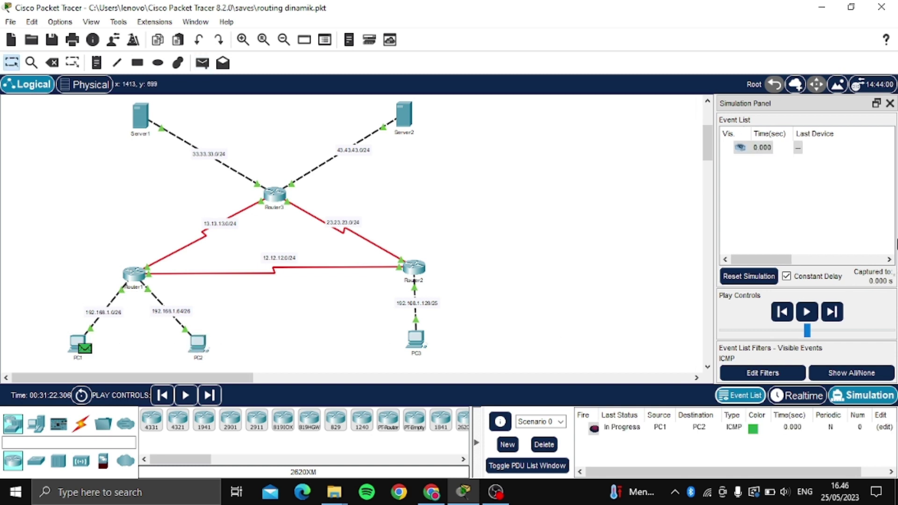
click(832, 312)
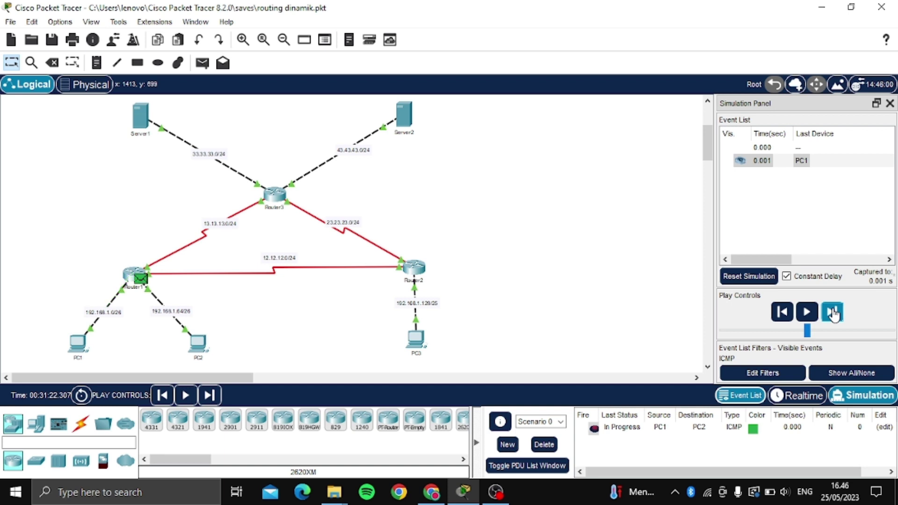
click(831, 312)
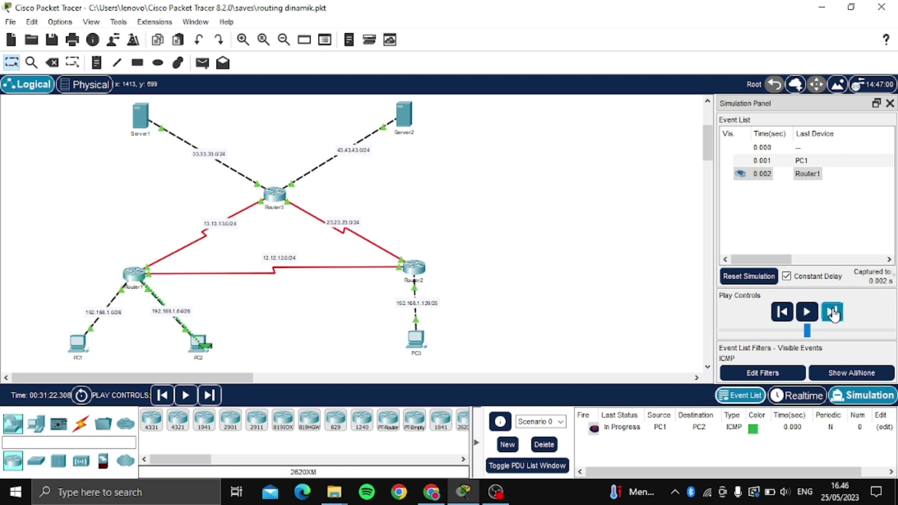
click(831, 312)
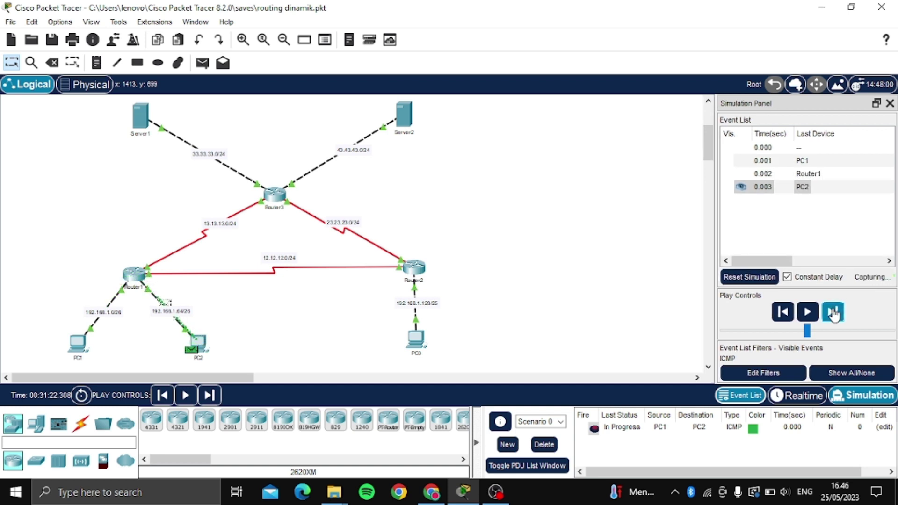
click(832, 312)
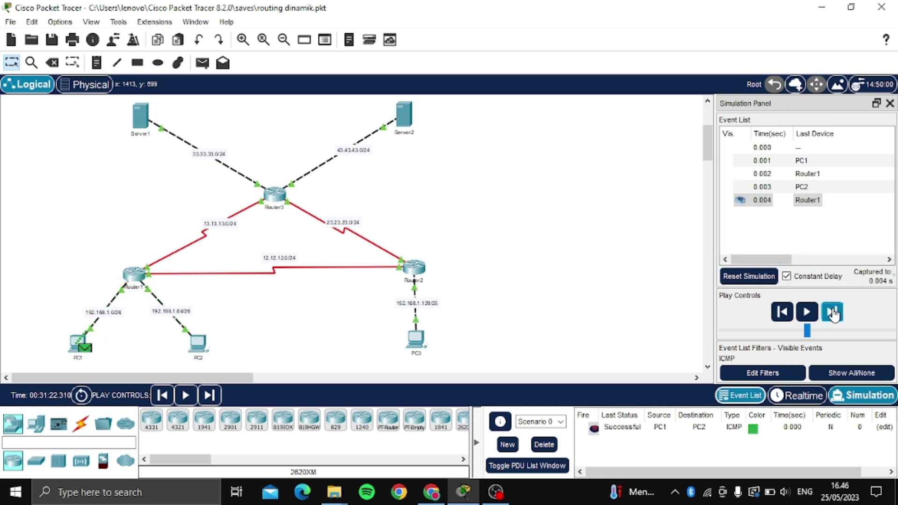
click(550, 445)
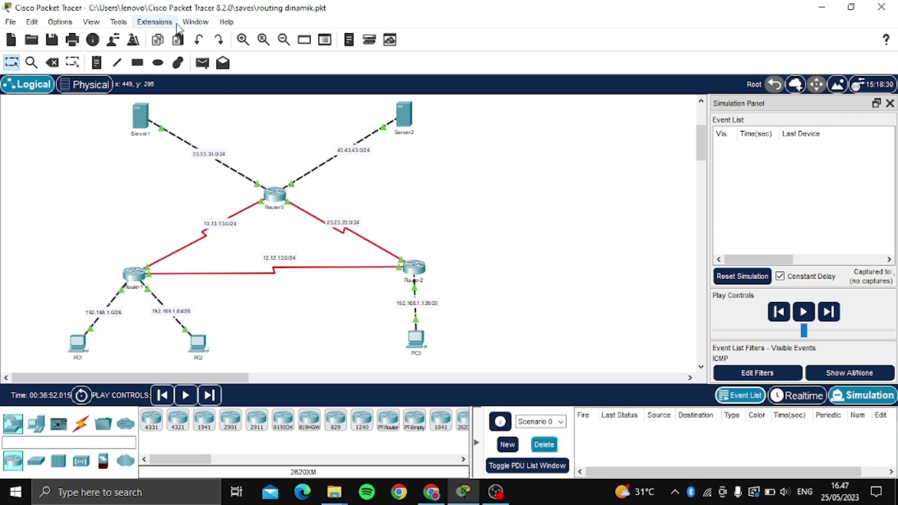
Step: Test a simple PDU from PC1 to PC3, advancing event by event until the reply returns to PC1, and delete the scenario
click(202, 63)
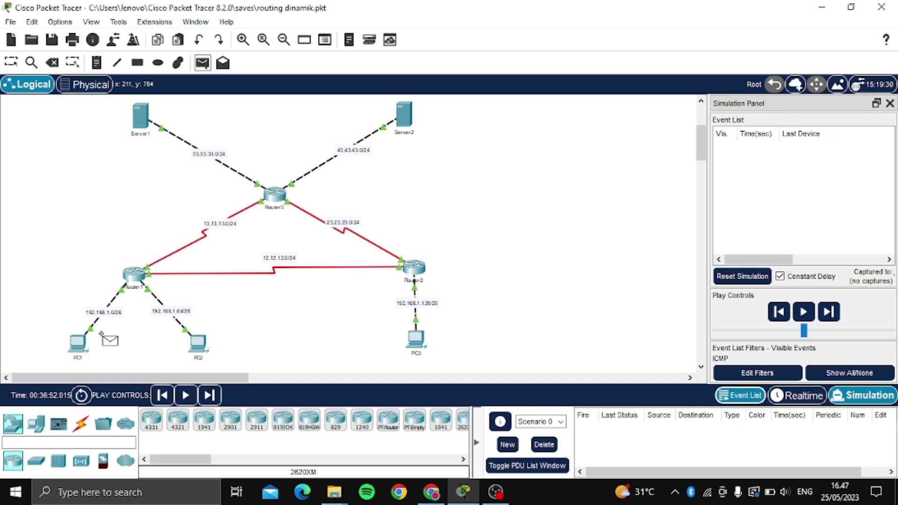
click(77, 344)
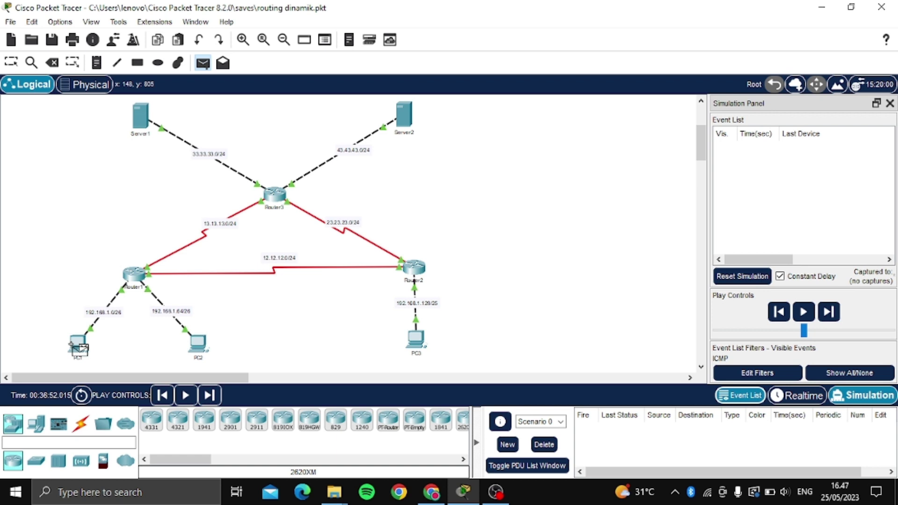
click(415, 340)
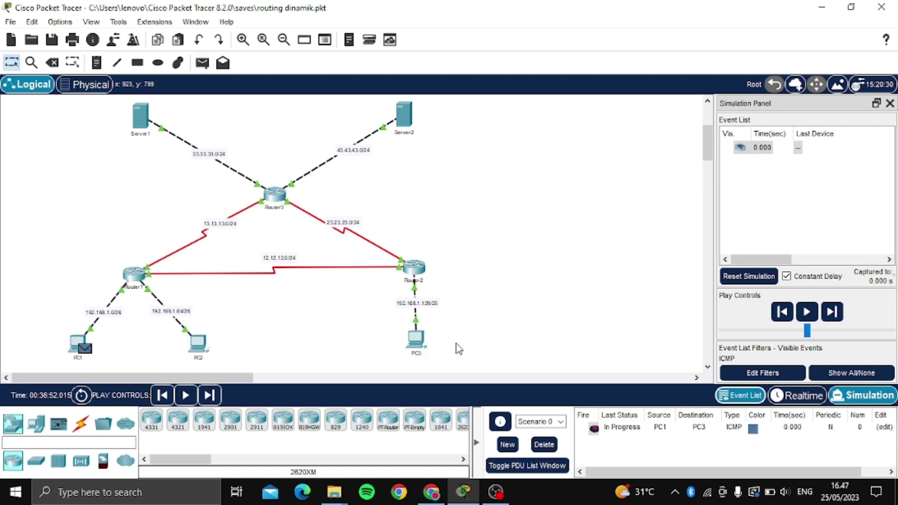
click(835, 314)
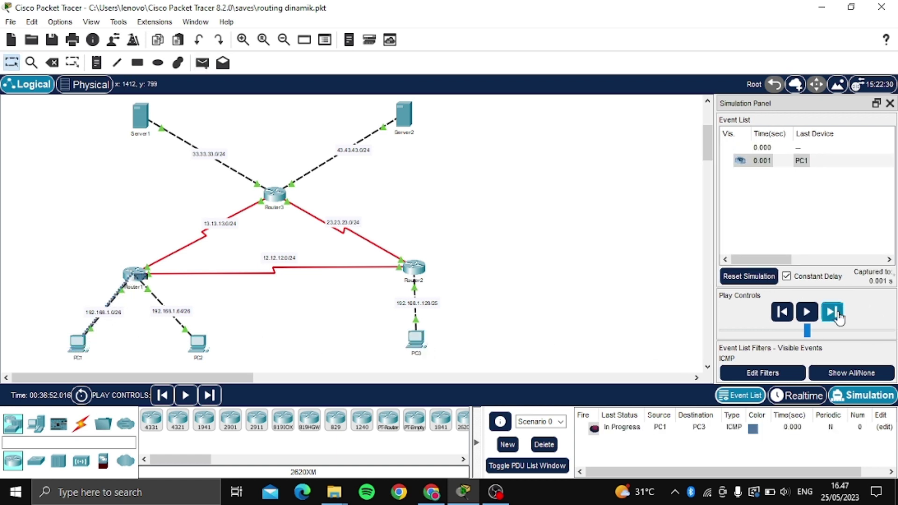
click(837, 316)
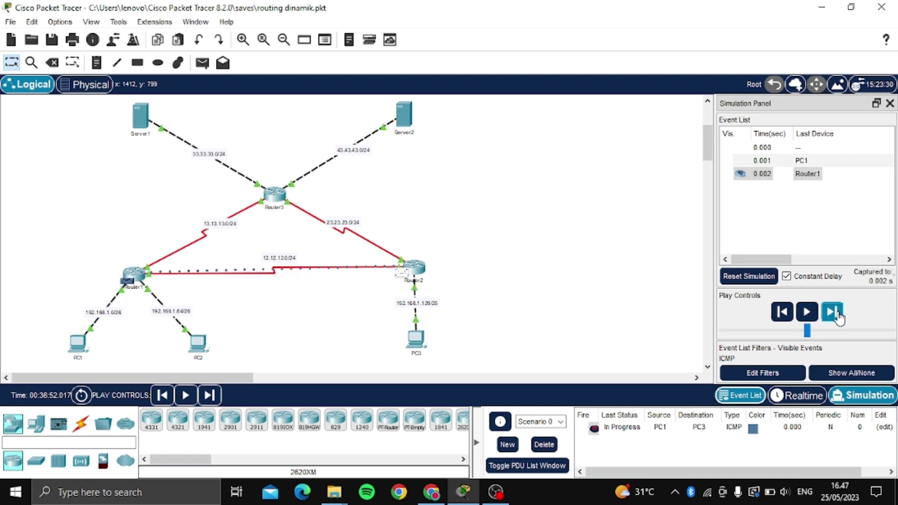
click(835, 314)
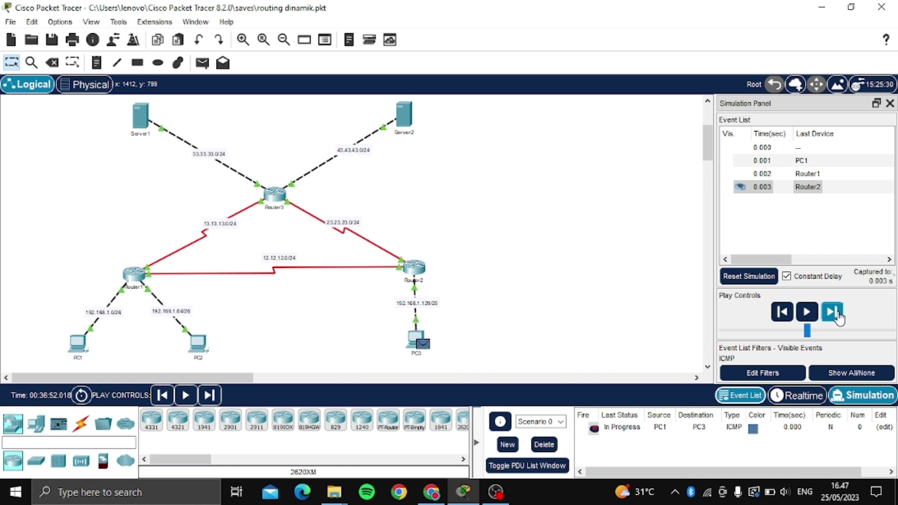
click(833, 313)
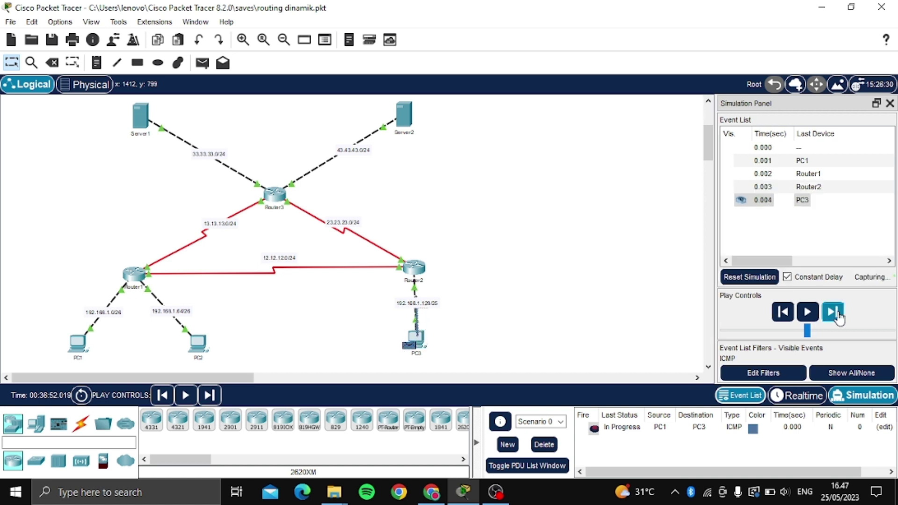
click(834, 314)
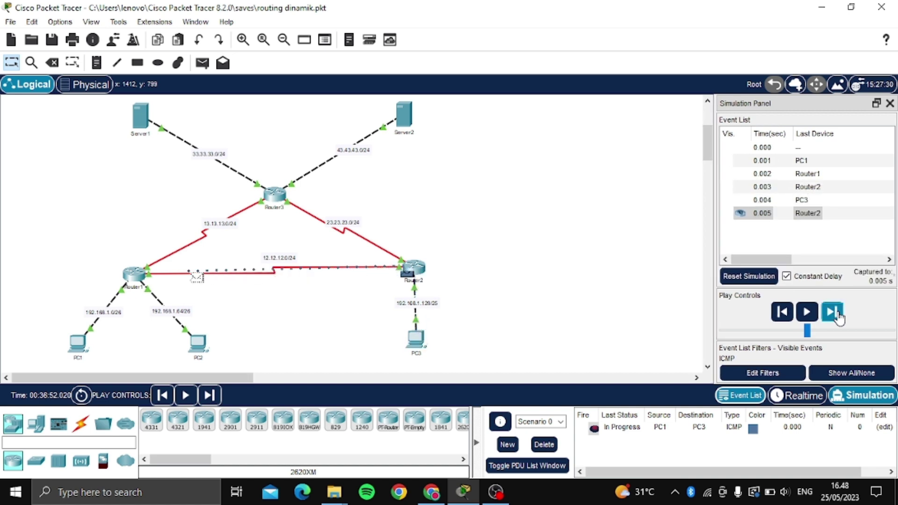
click(835, 313)
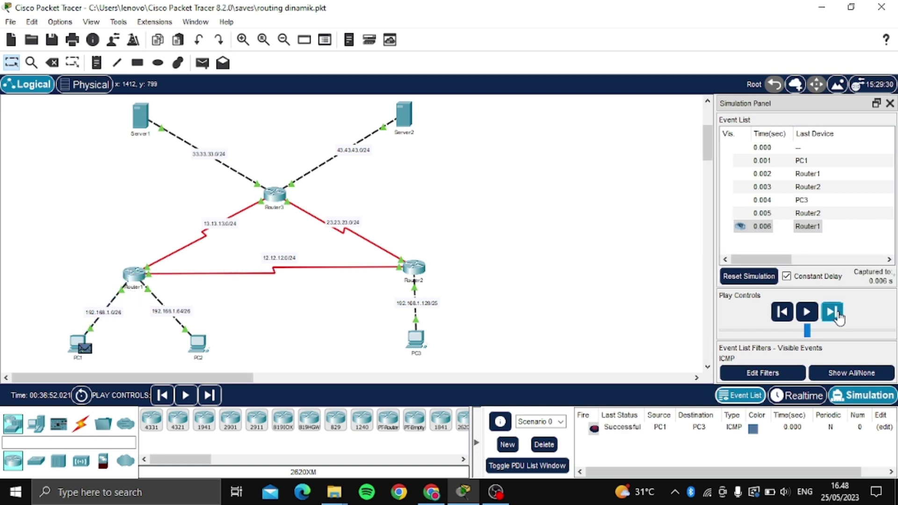
click(551, 446)
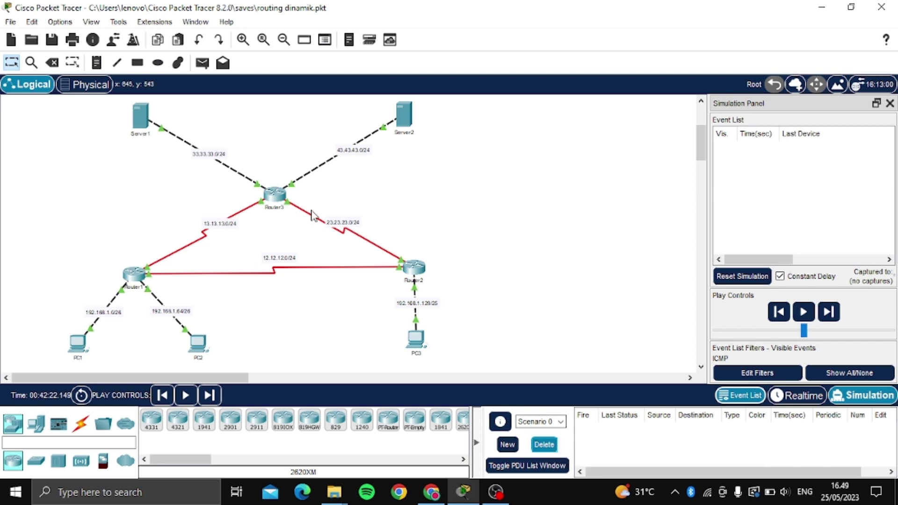
Step: Test a simple PDU from PC1 to Server1, advancing event by event until the reply returns to PC1
click(203, 63)
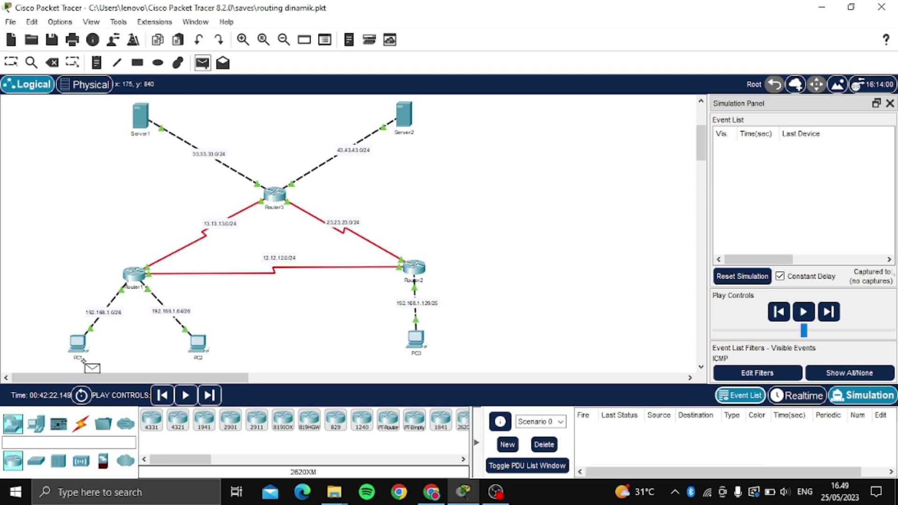
click(77, 344)
click(140, 120)
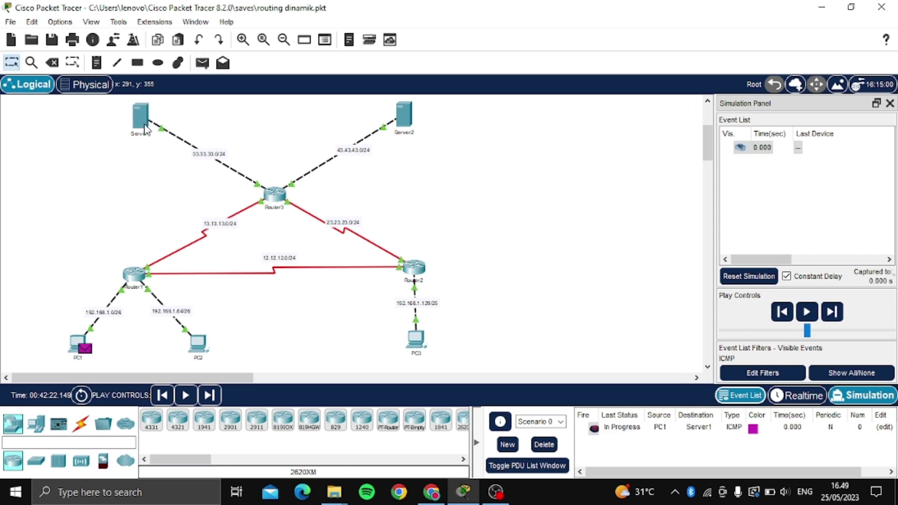
click(831, 318)
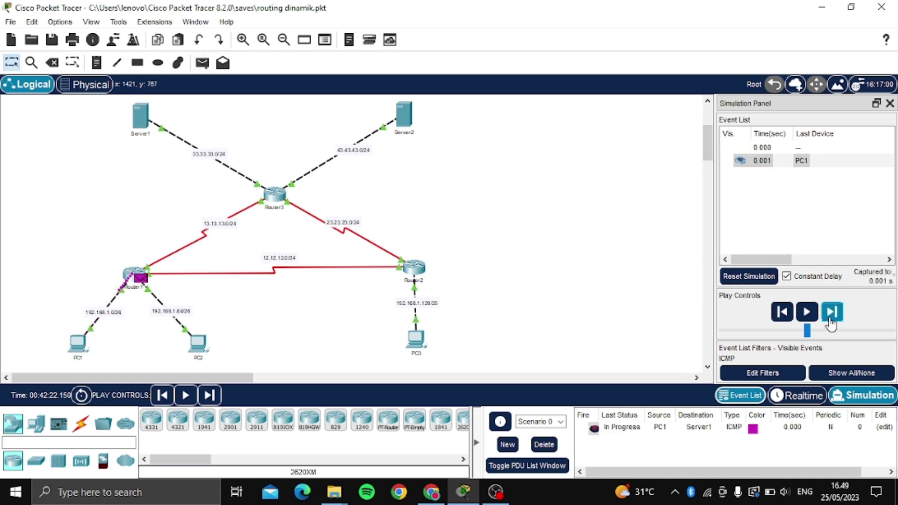
click(830, 322)
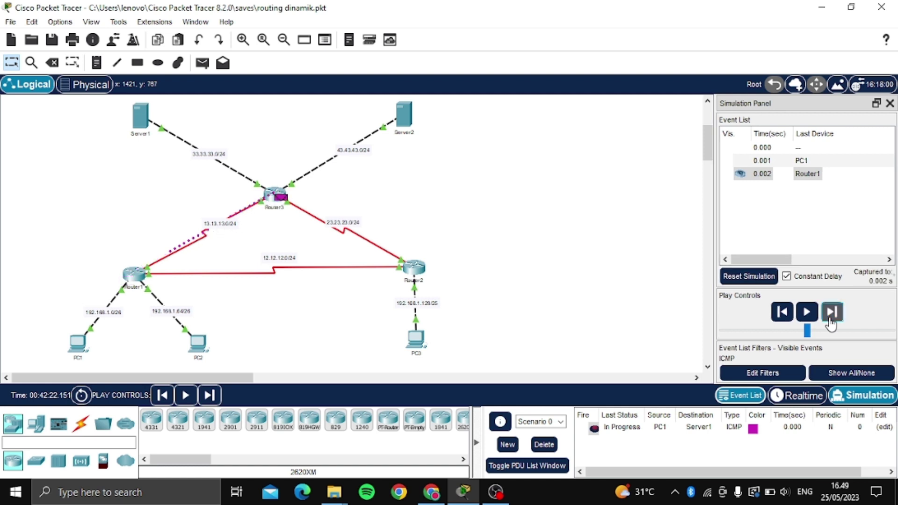
click(831, 318)
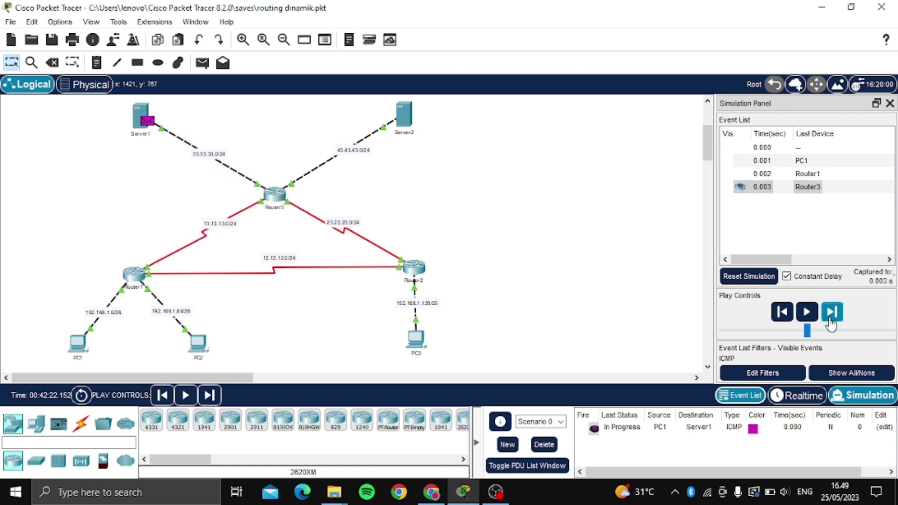
click(831, 318)
click(831, 318)
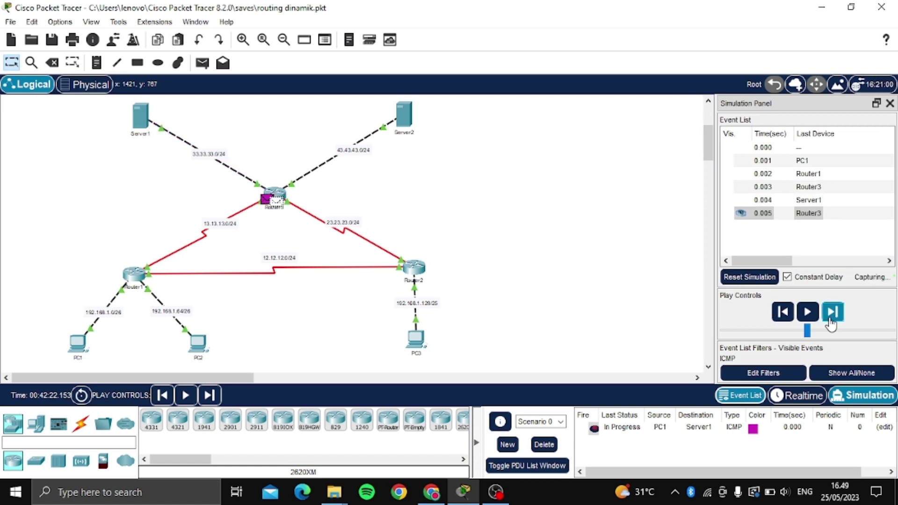
click(830, 322)
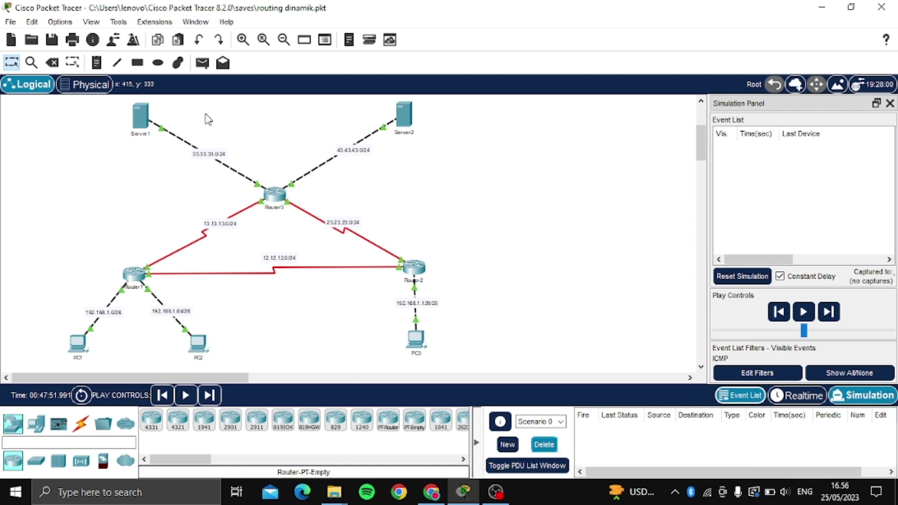
Step: Test a simple PDU from PC1 to Server2, advancing event by event until the reply returns to PC1
click(202, 62)
click(78, 344)
click(408, 127)
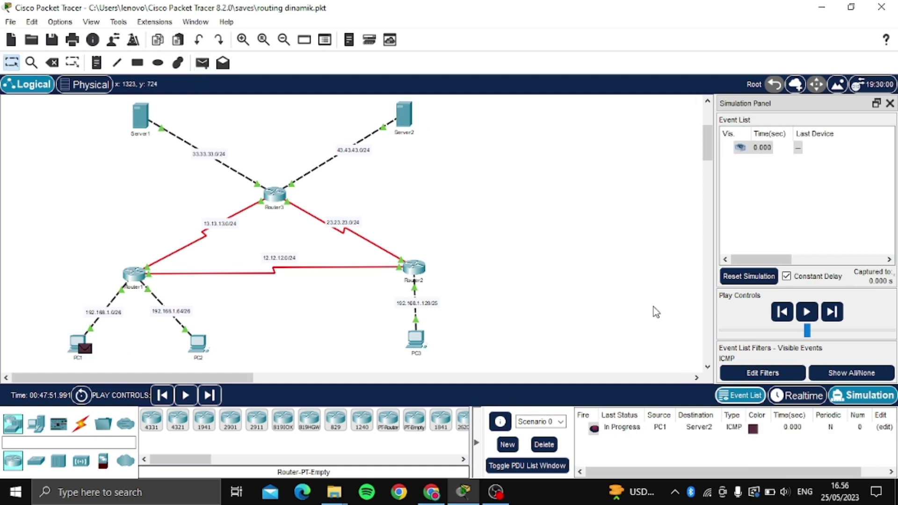
click(832, 312)
click(832, 312)
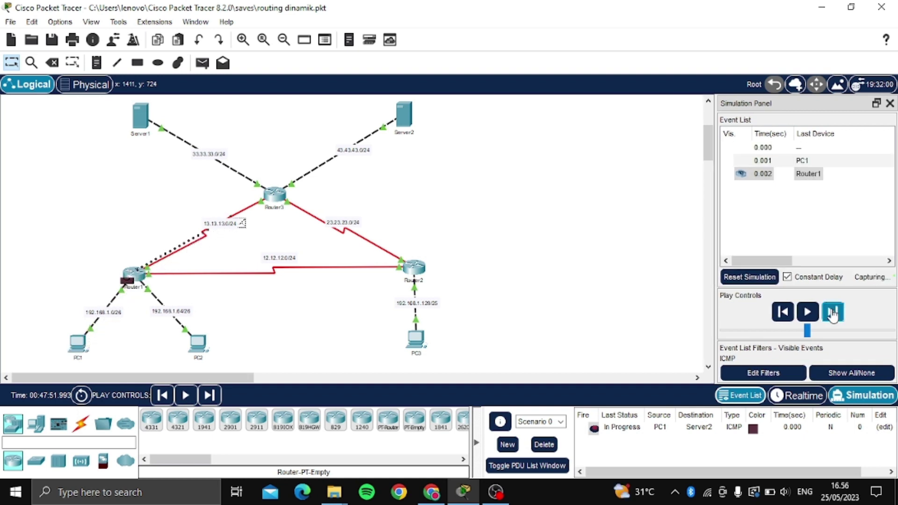
click(832, 312)
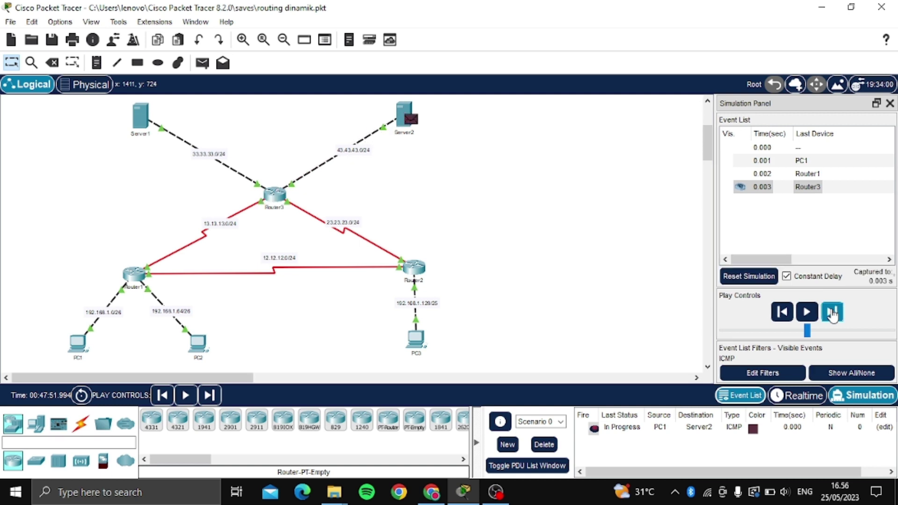
click(832, 311)
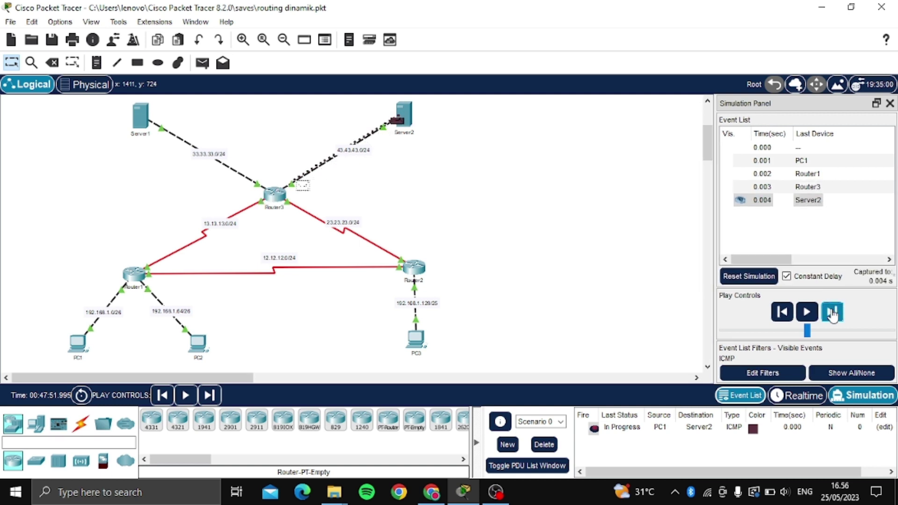
click(832, 312)
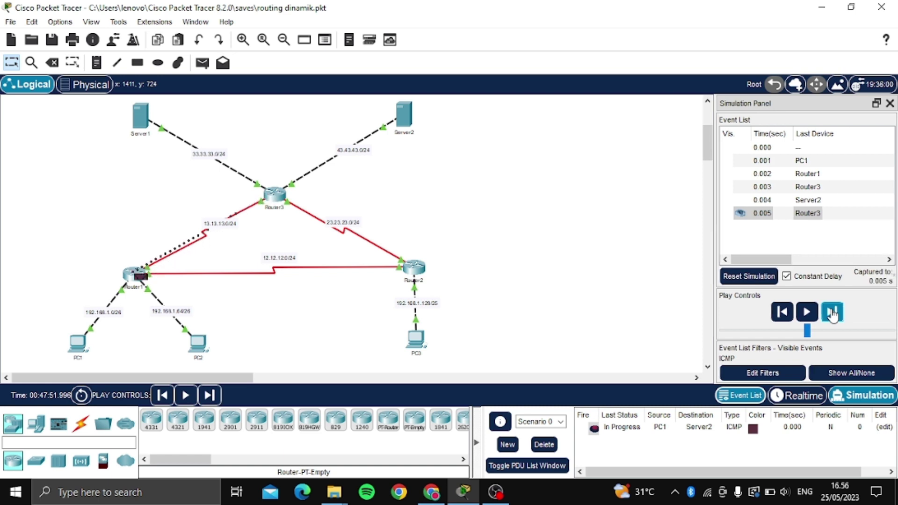
click(832, 311)
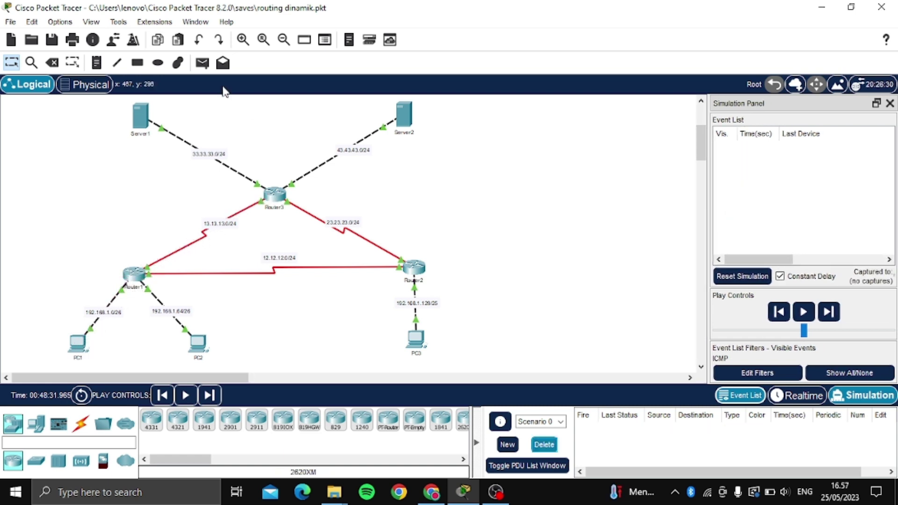
Step: Test a simple PDU from PC3 to PC1, advancing event by event until the reply returns to PC3
click(209, 69)
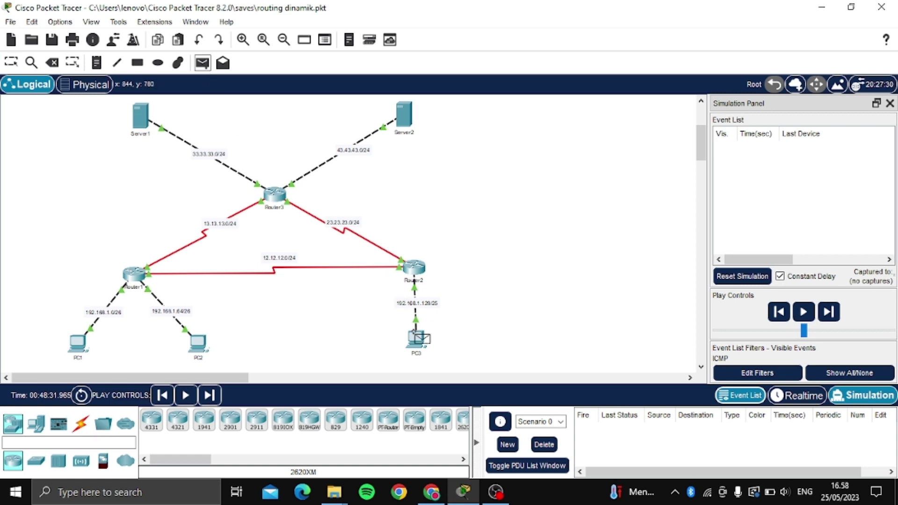
click(416, 339)
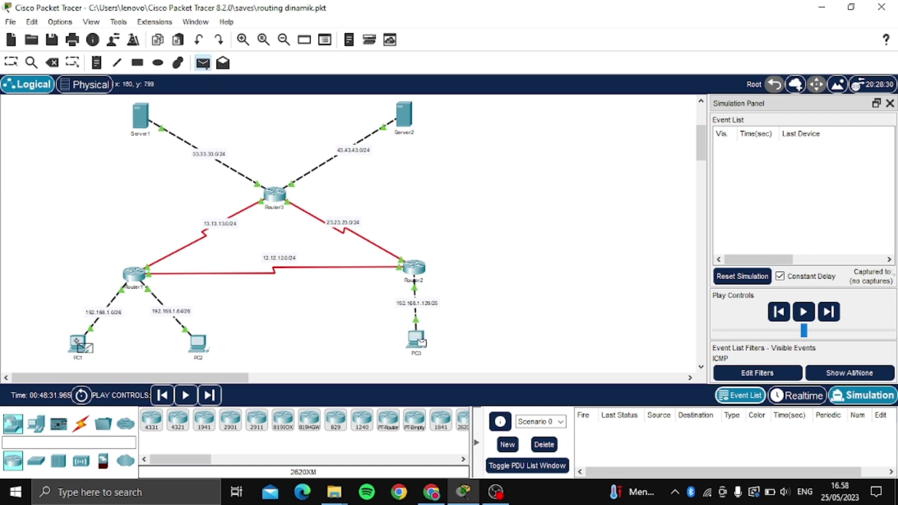
click(78, 344)
click(832, 312)
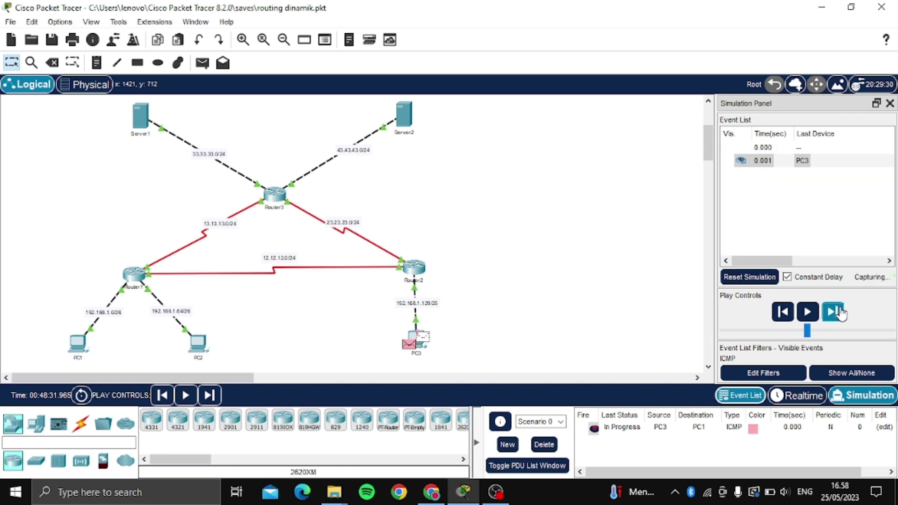
click(839, 312)
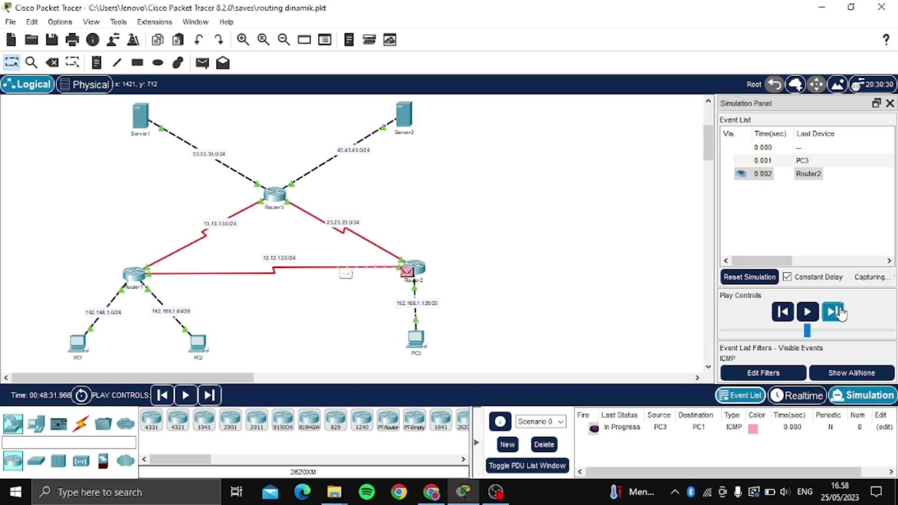
click(840, 313)
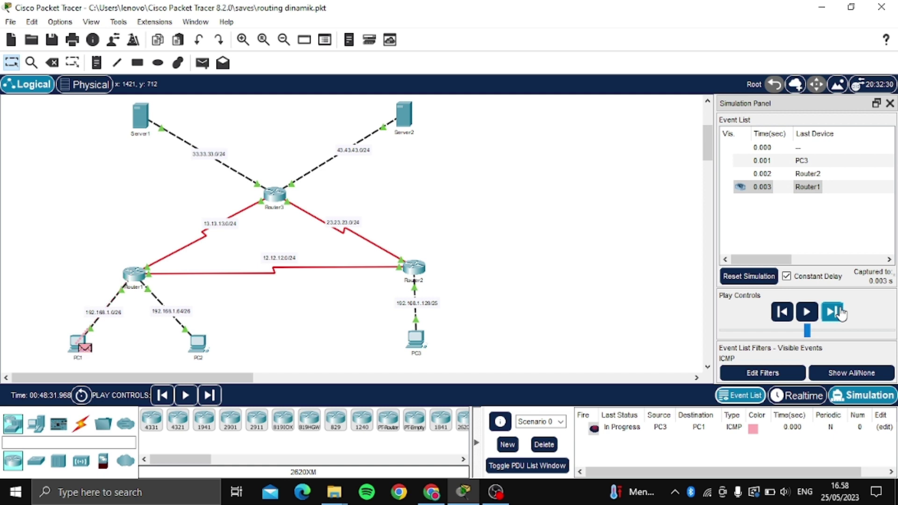
click(840, 314)
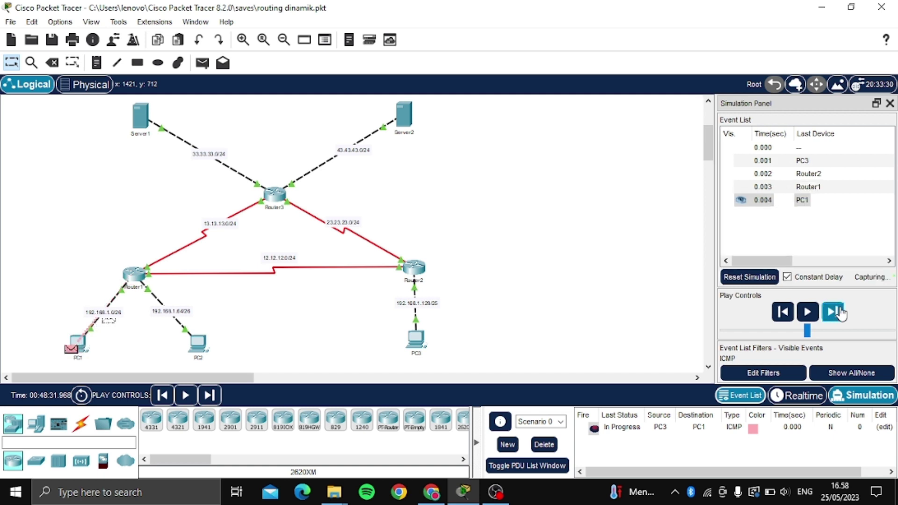
click(840, 313)
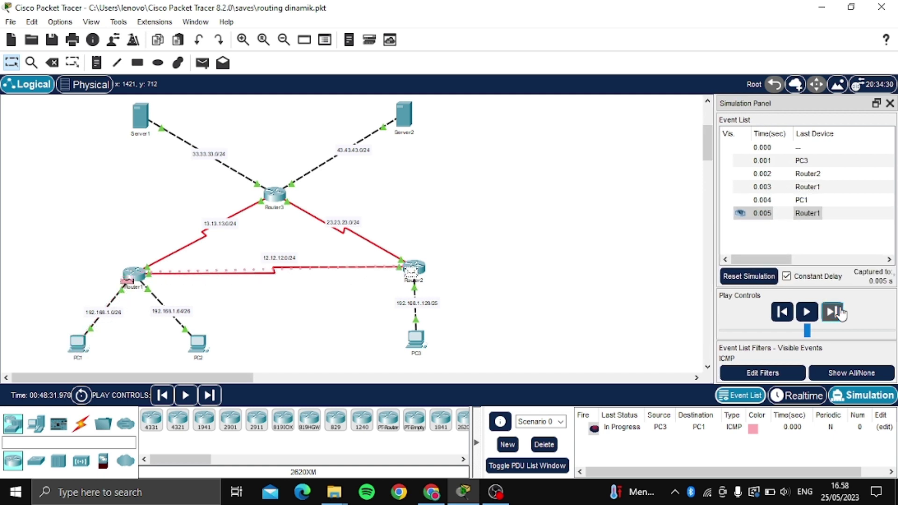
click(840, 313)
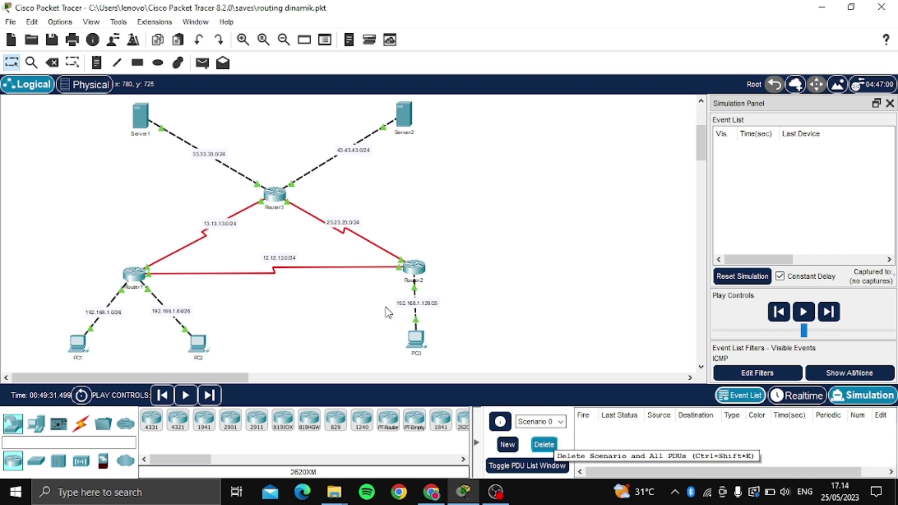
Step: Test a simple PDU from PC3 to PC2, advancing event by event until the reply returns to PC3, and delete the scenario
click(203, 64)
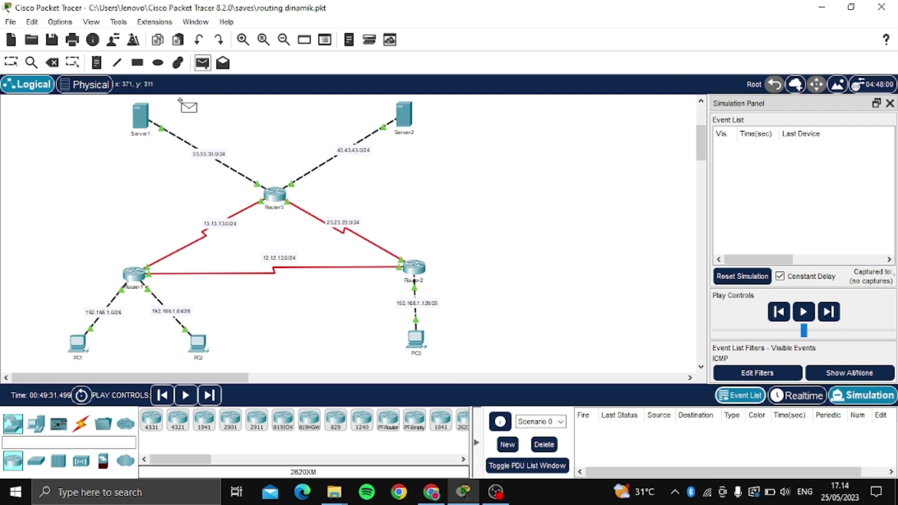
click(417, 341)
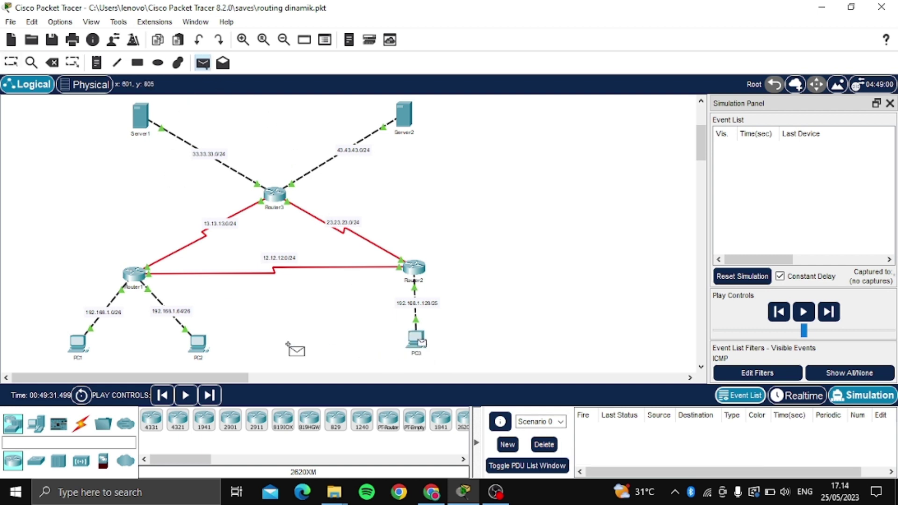
click(198, 345)
click(833, 312)
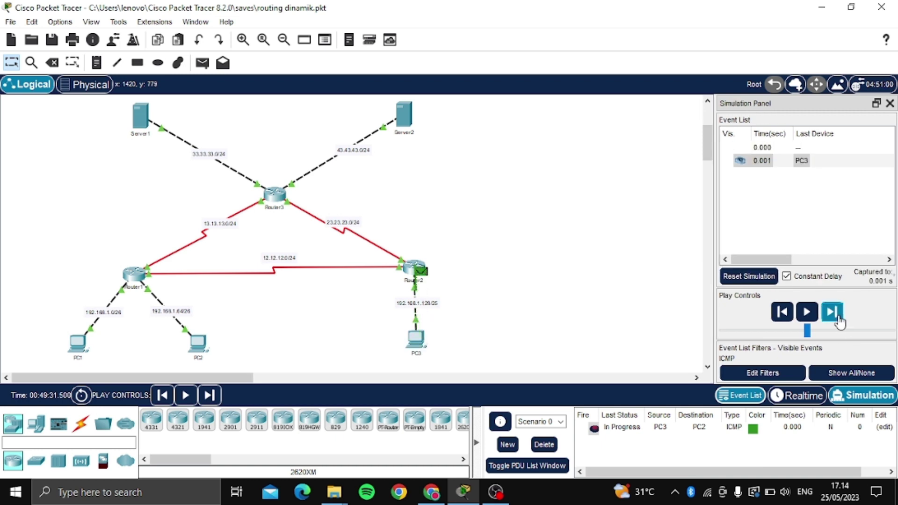
click(833, 312)
click(832, 312)
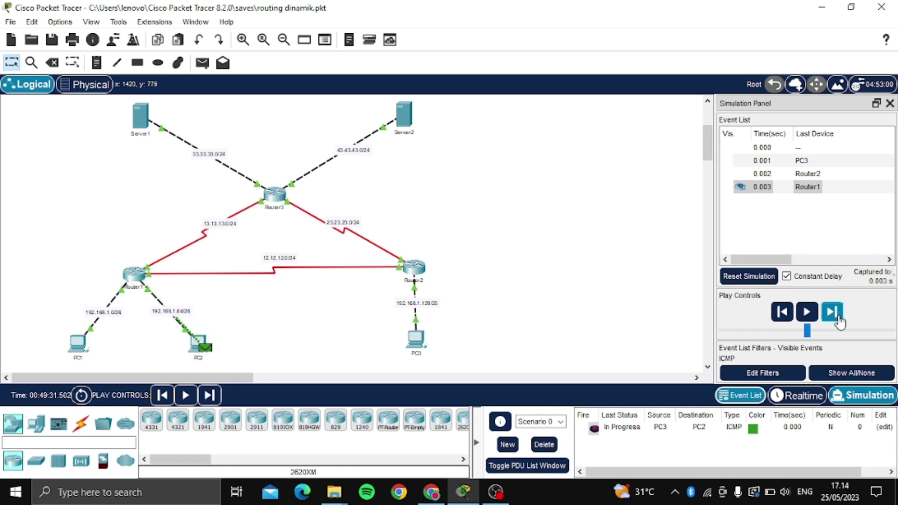
click(839, 318)
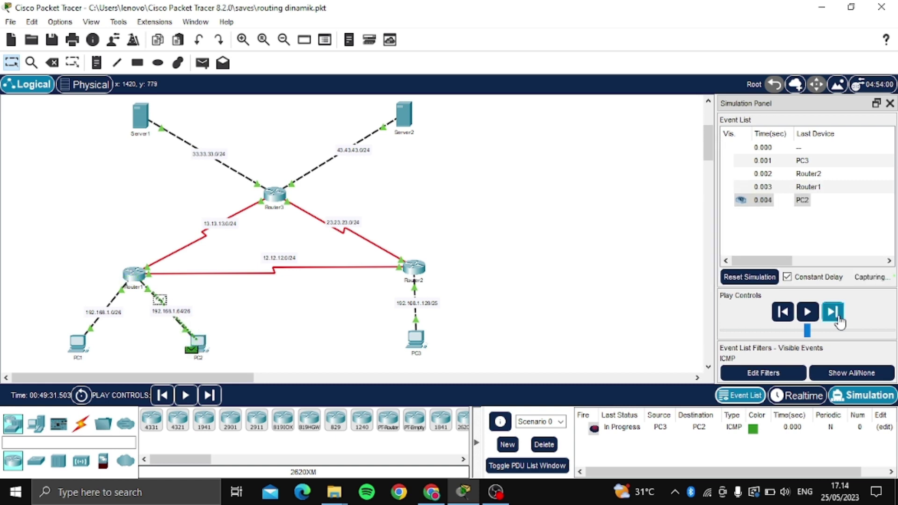
click(838, 318)
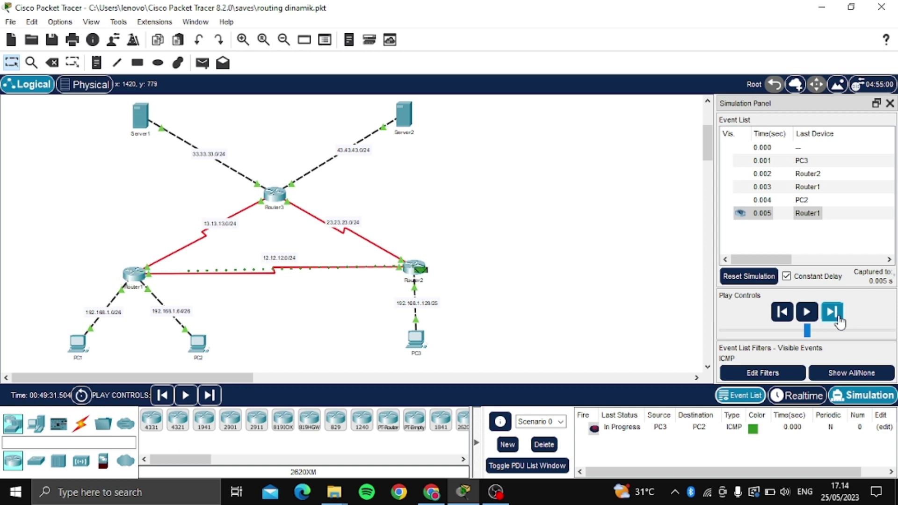
click(838, 318)
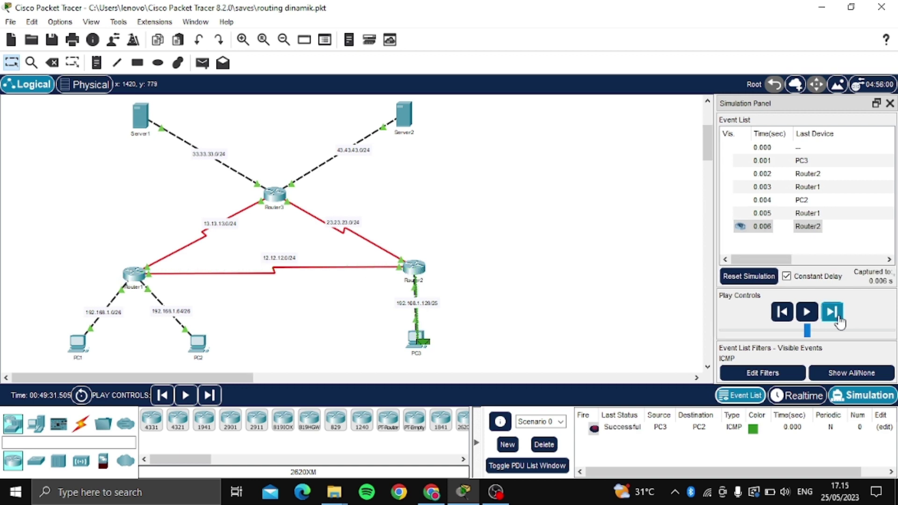
click(543, 444)
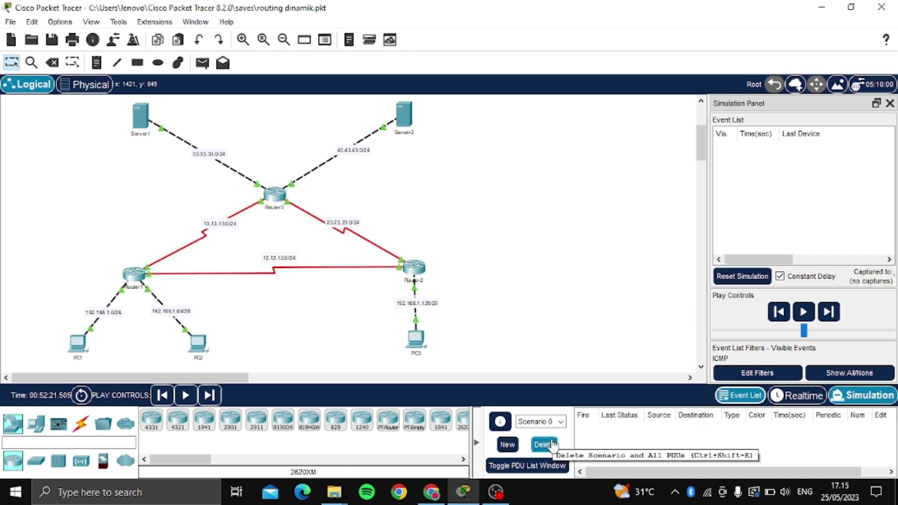
Step: Test a simple PDU from PC3 to Server1, advancing event by event until the reply returns to PC3, and delete the scenario
click(202, 63)
click(405, 345)
click(139, 127)
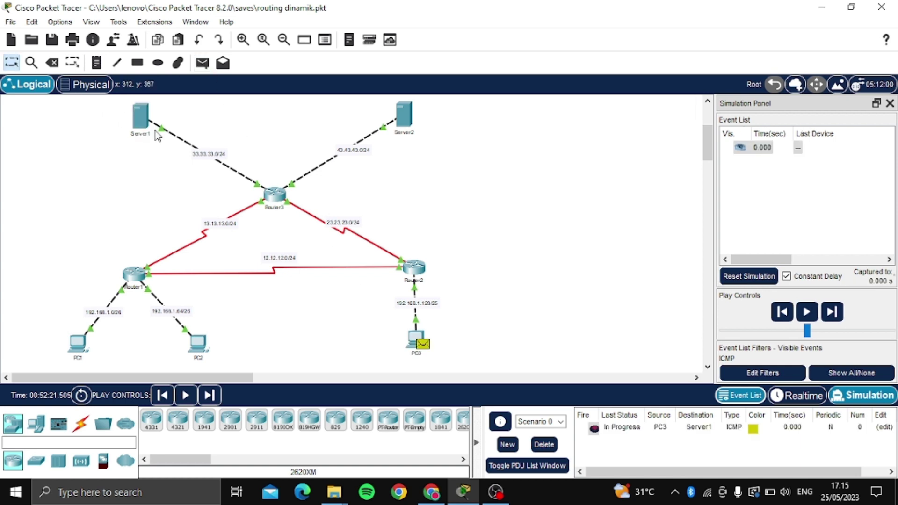
click(827, 318)
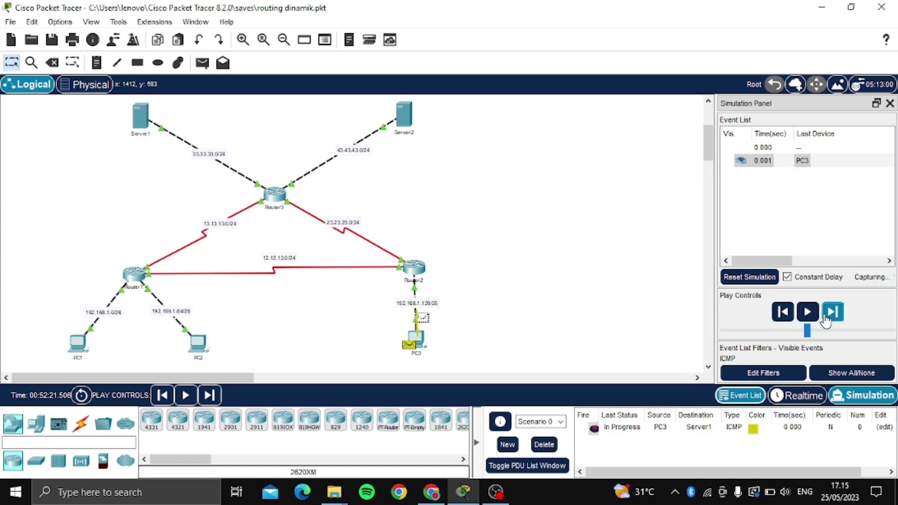
click(827, 319)
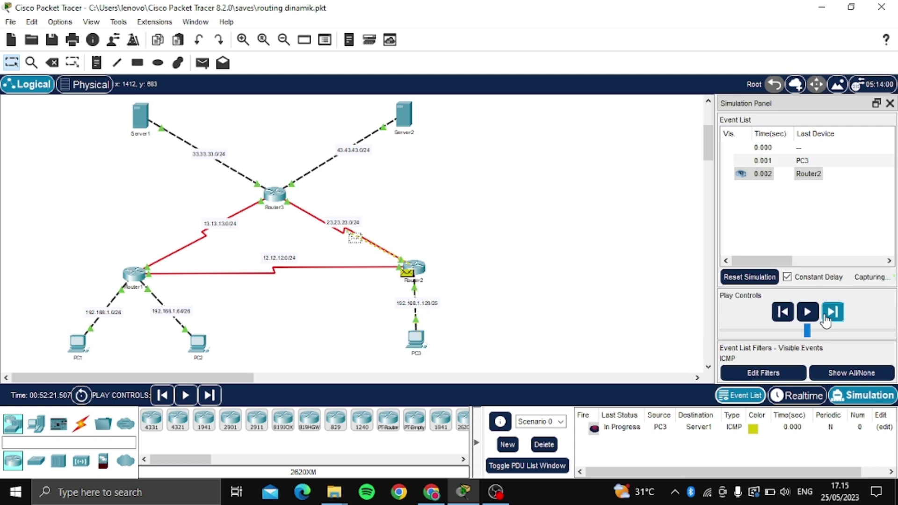
click(827, 319)
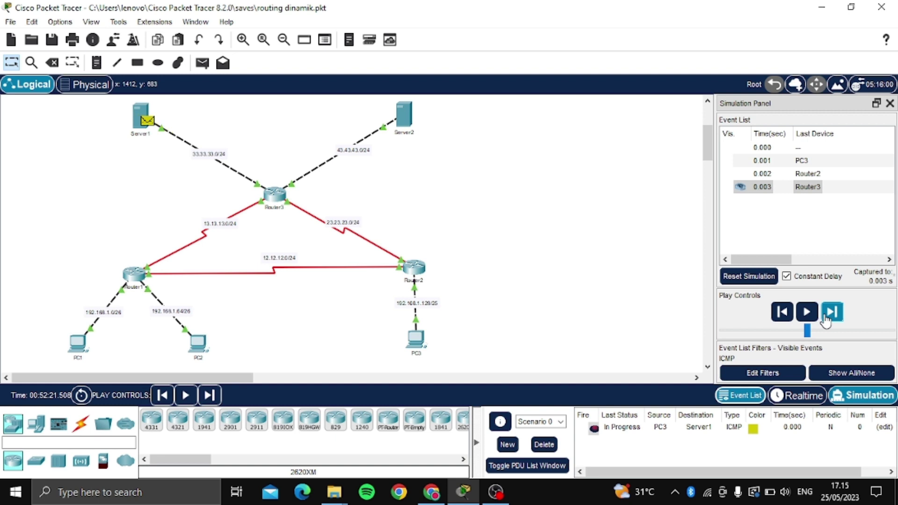
click(826, 320)
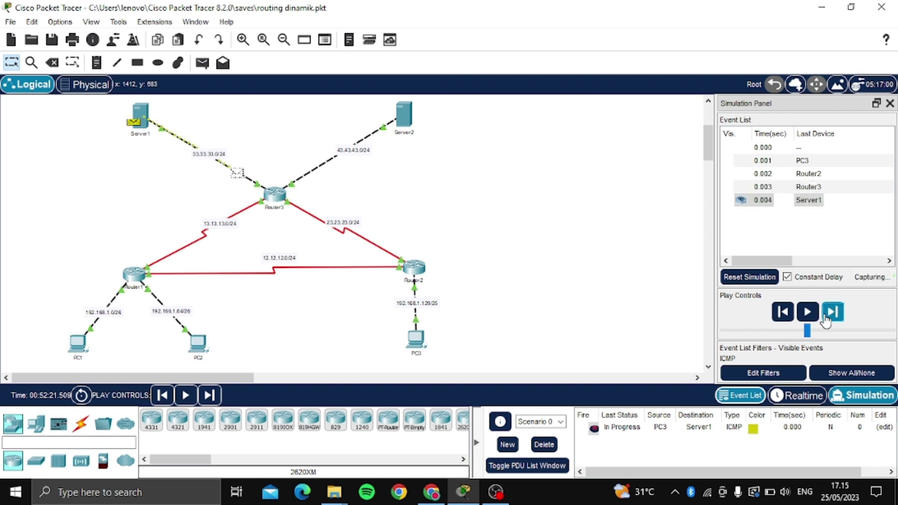
click(825, 320)
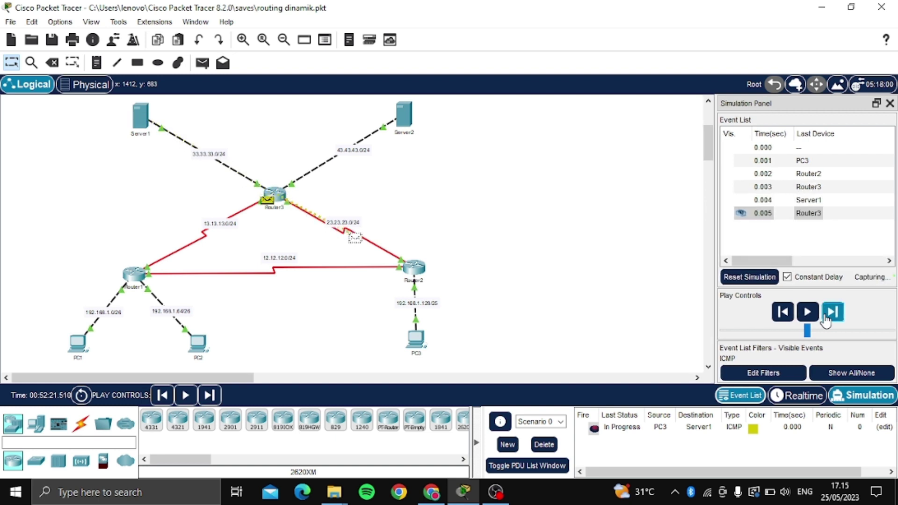
click(826, 319)
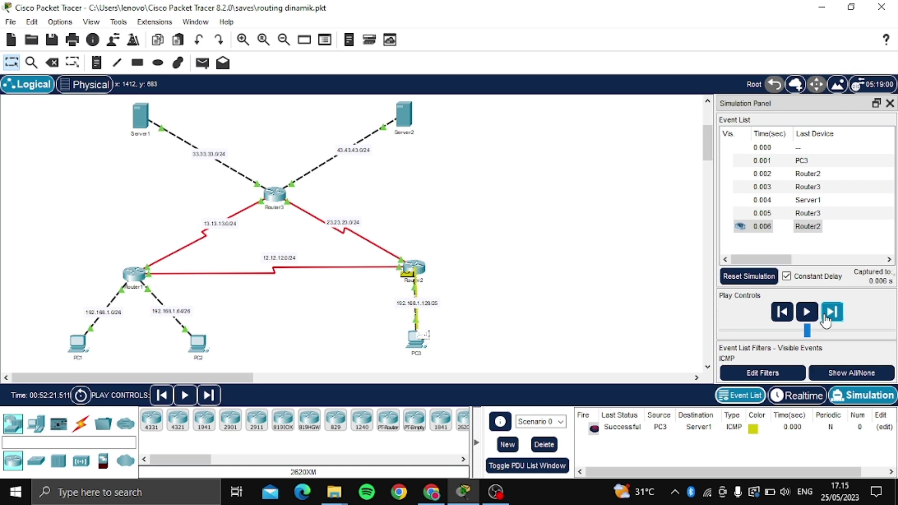
click(552, 444)
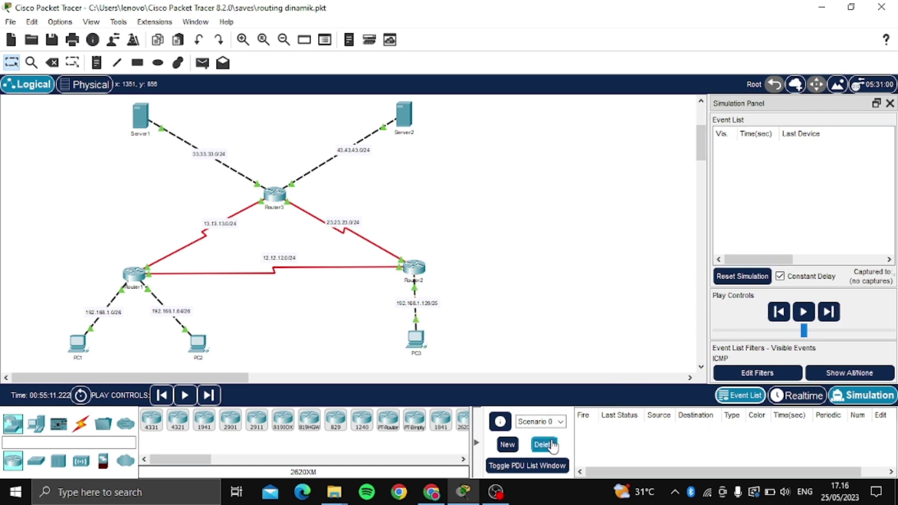
Step: Test a simple PDU from PC3 to Server2, advancing event by event until the reply returns to PC3, and delete the scenario
click(202, 63)
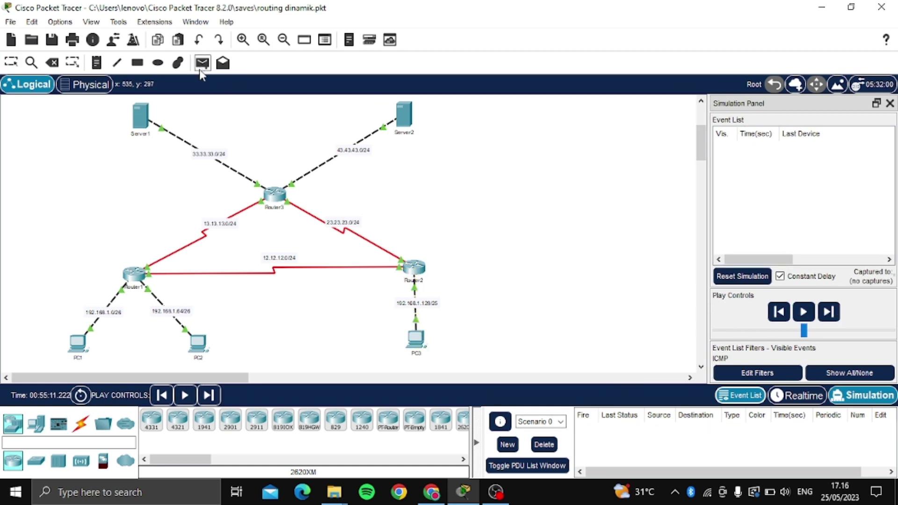
click(414, 339)
click(408, 123)
click(832, 315)
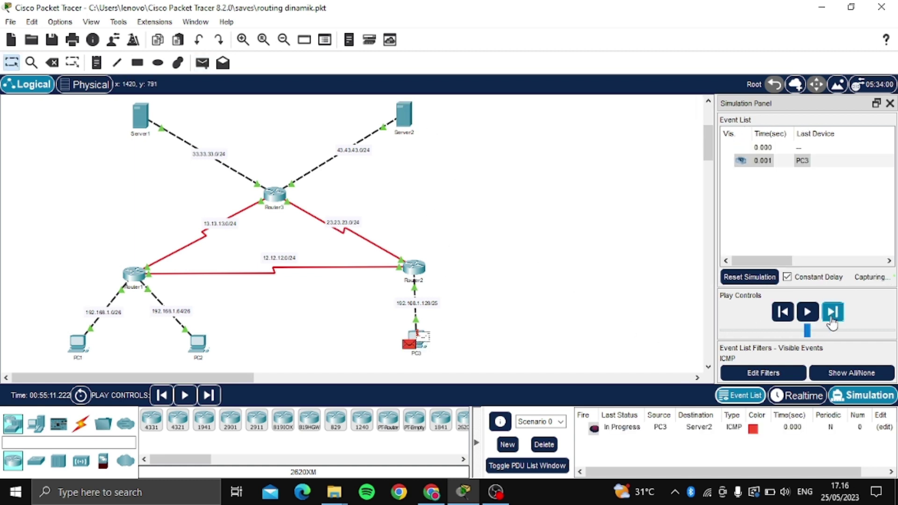
click(832, 314)
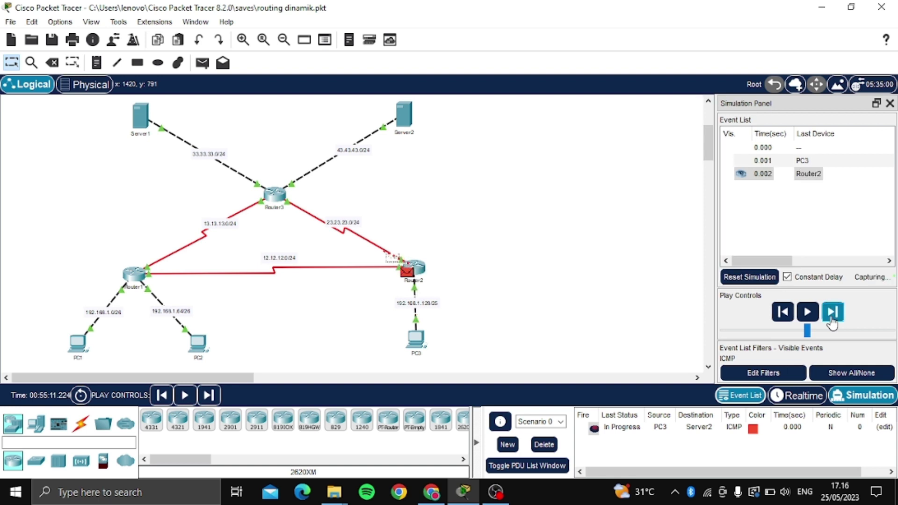
click(831, 314)
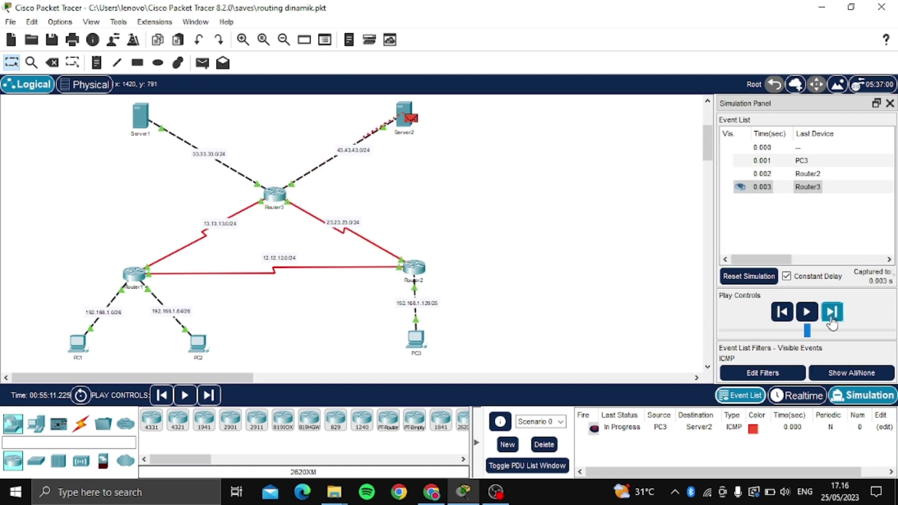
click(831, 316)
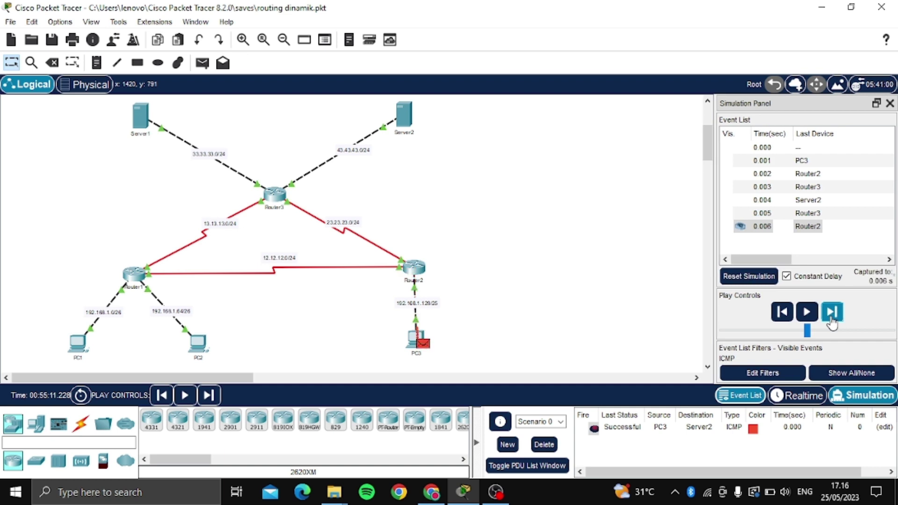
click(549, 446)
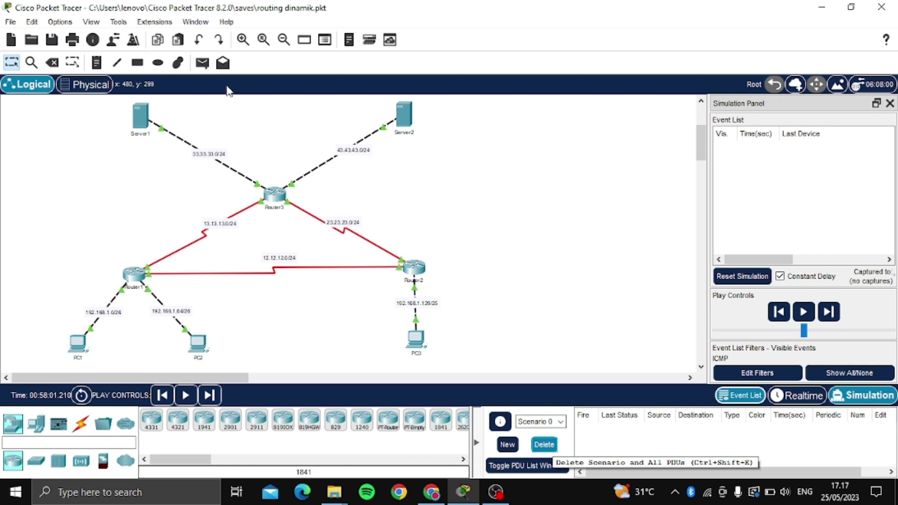
Step: Test a simple PDU from Server1 to Server2, advancing event by event until the reply returns to Server1, and delete the scenario
click(202, 63)
click(134, 116)
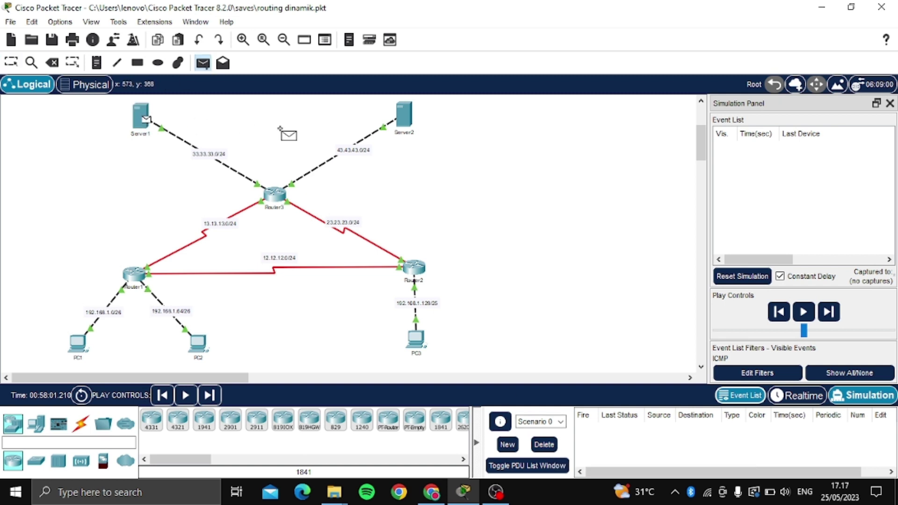
click(402, 117)
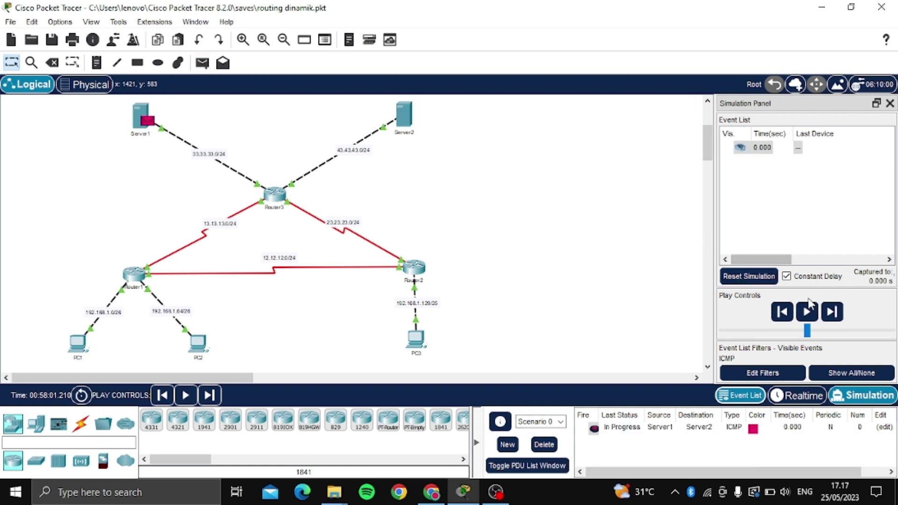
click(832, 314)
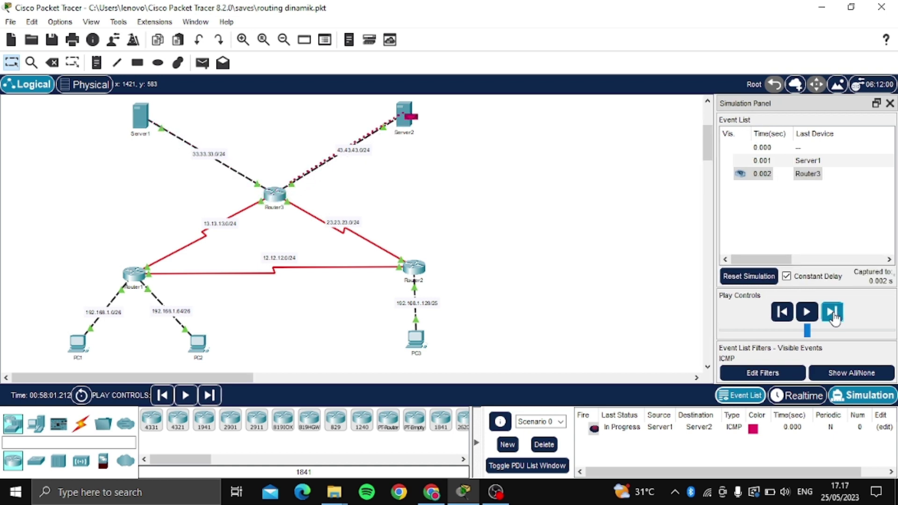
click(833, 315)
click(833, 314)
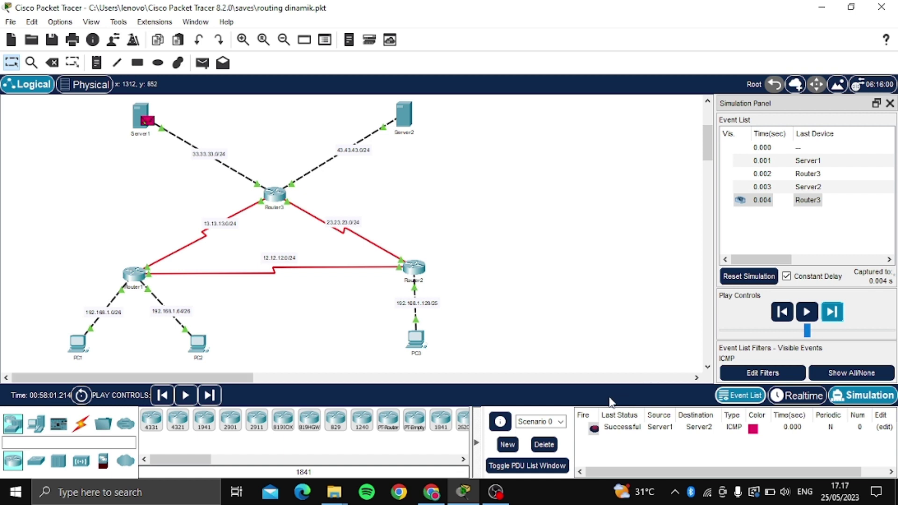
click(544, 445)
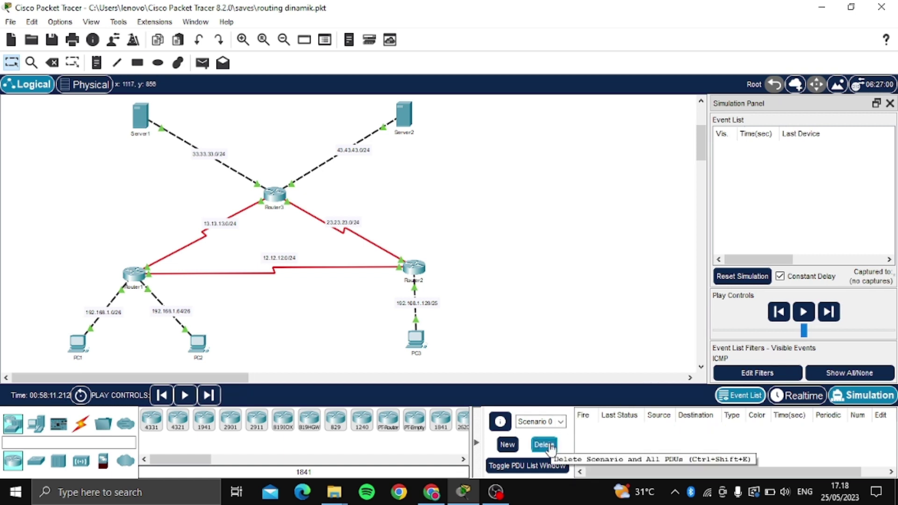
Step: Test a simple PDU from Server1 to PC1, advancing event by event until the reply returns to Server1, and delete the scenario
click(202, 63)
click(143, 108)
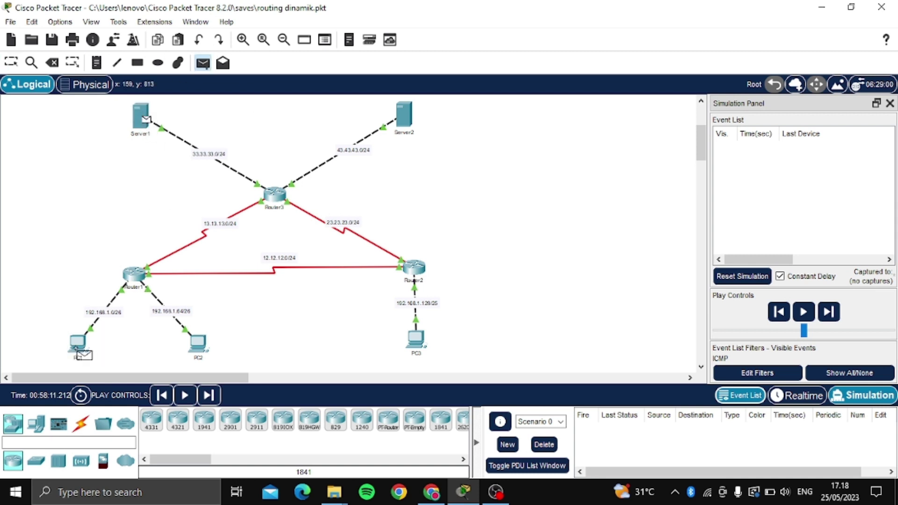
click(77, 349)
click(834, 313)
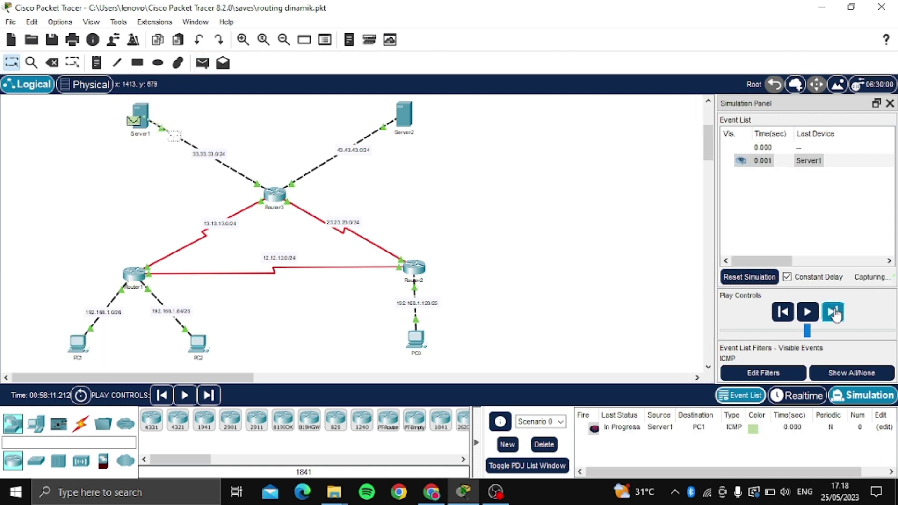
click(834, 313)
click(834, 312)
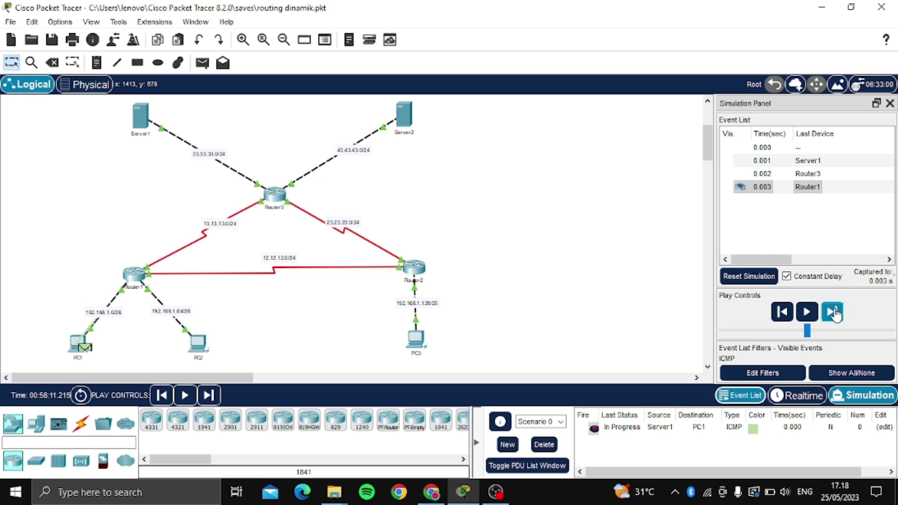
click(834, 312)
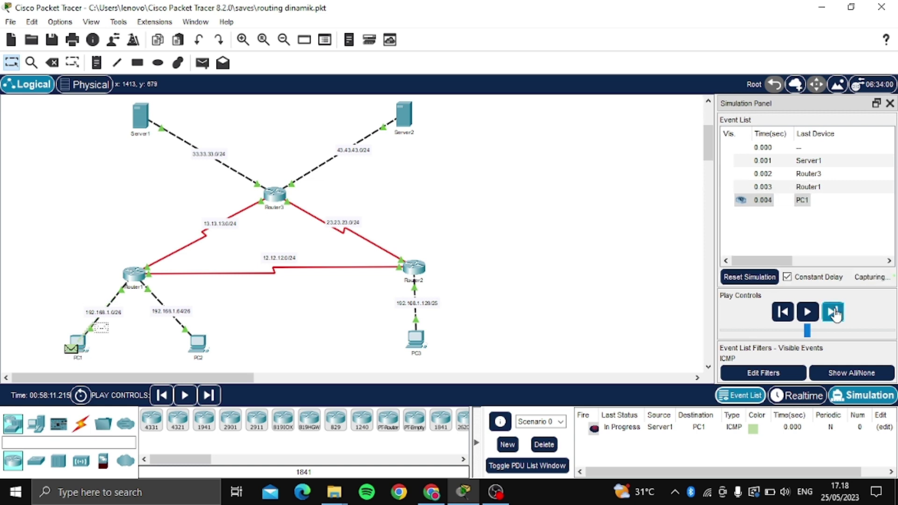
click(834, 312)
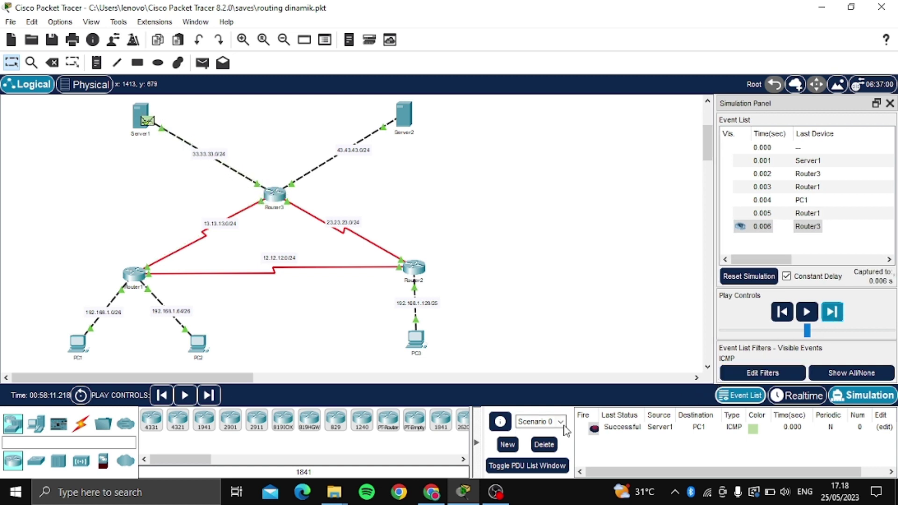
click(545, 445)
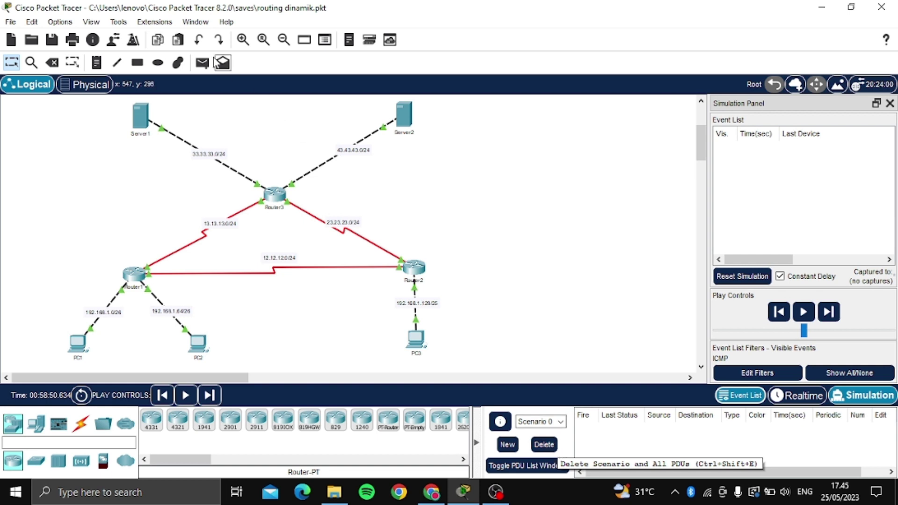
Step: Test a simple PDU from Server1 to PC2, advancing event by event until the reply returns to Server1, and delete the scenario
click(202, 62)
click(145, 118)
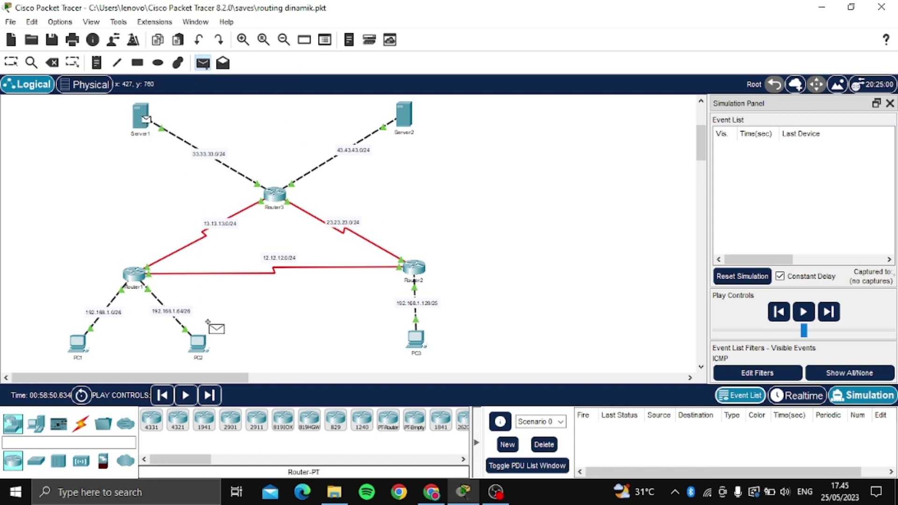
click(199, 342)
click(830, 314)
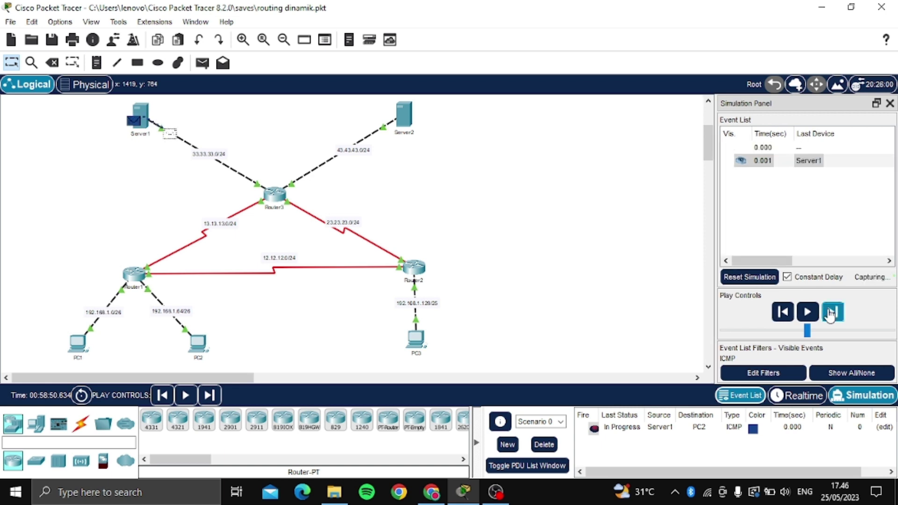
click(830, 314)
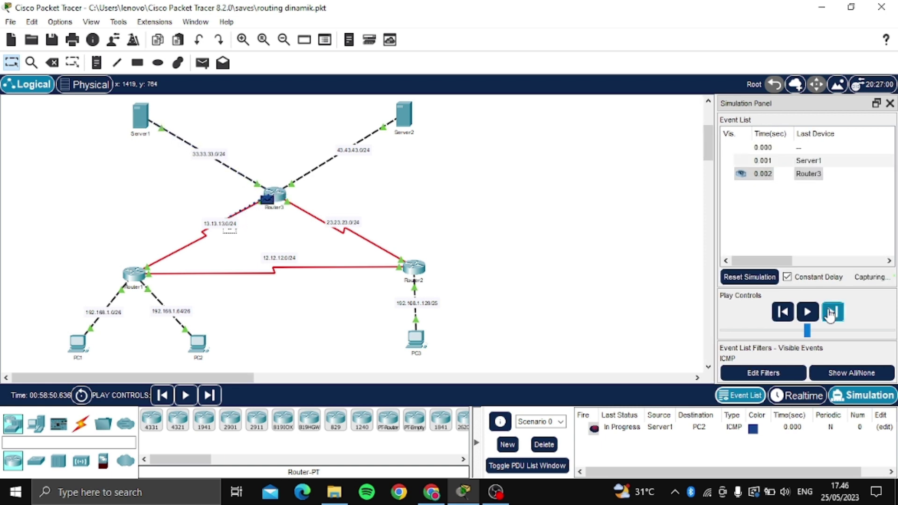
click(830, 314)
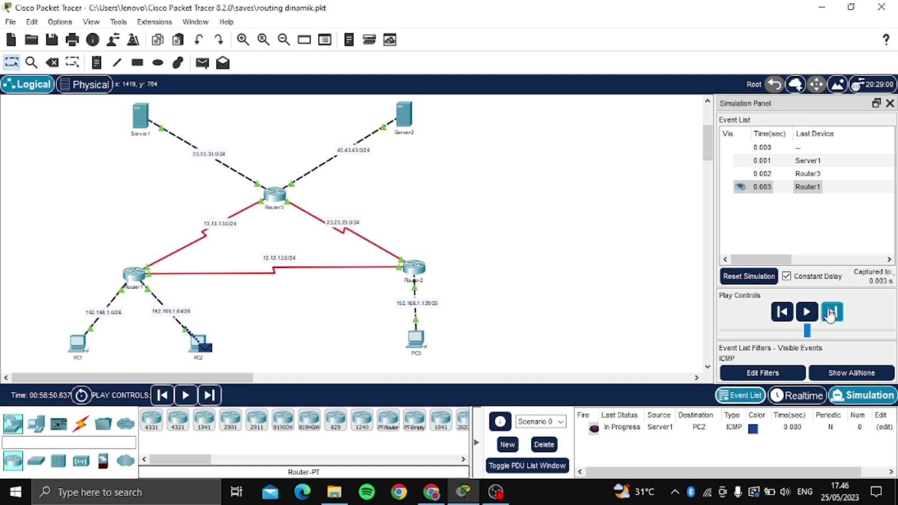
click(830, 315)
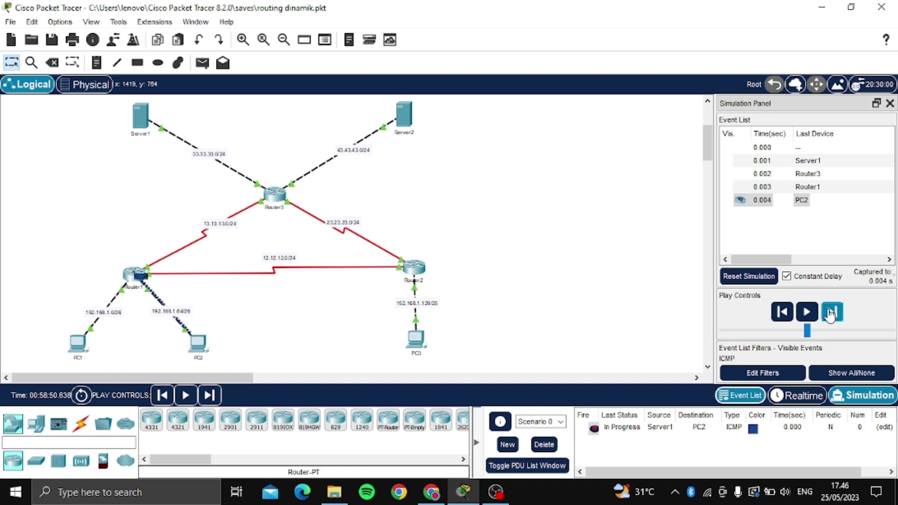
click(829, 314)
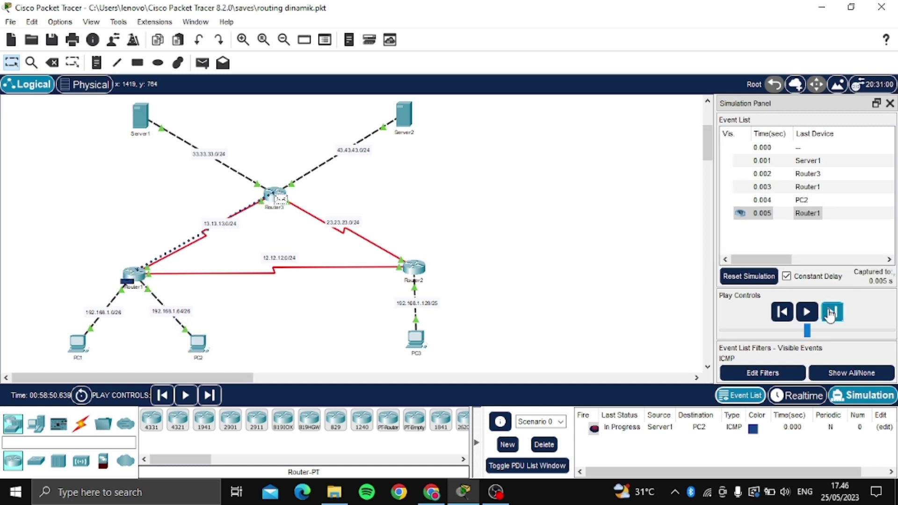
click(830, 314)
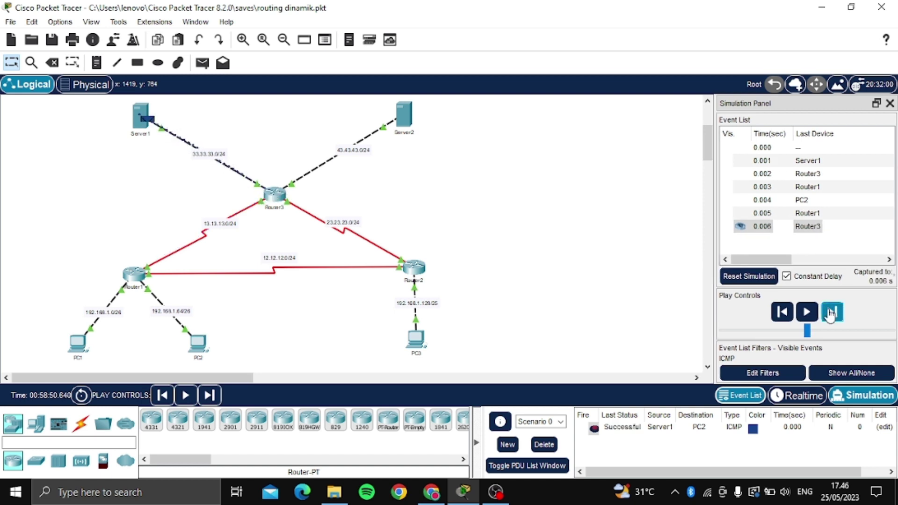
click(542, 445)
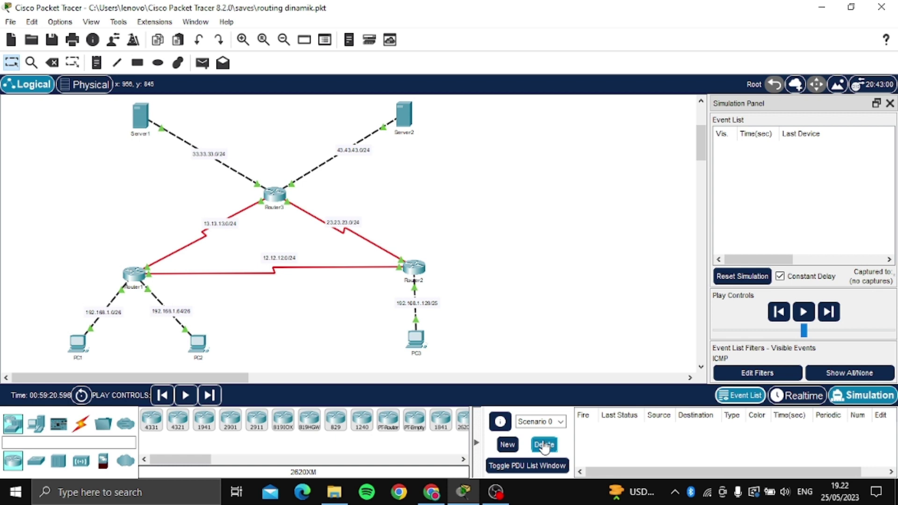
Step: Test a simple PDU from Server1 to PC3, advancing event by event until the reply returns to Server1, and delete the scenario
click(201, 62)
click(140, 113)
click(415, 337)
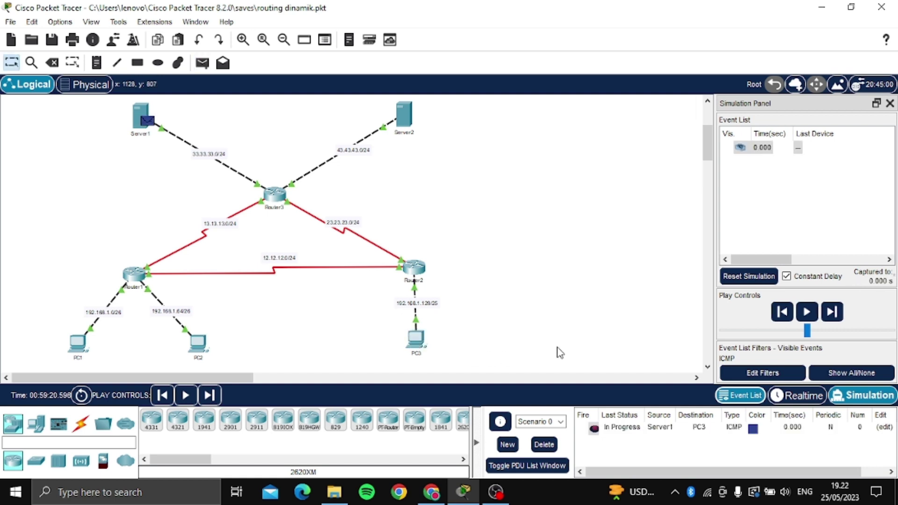
click(834, 313)
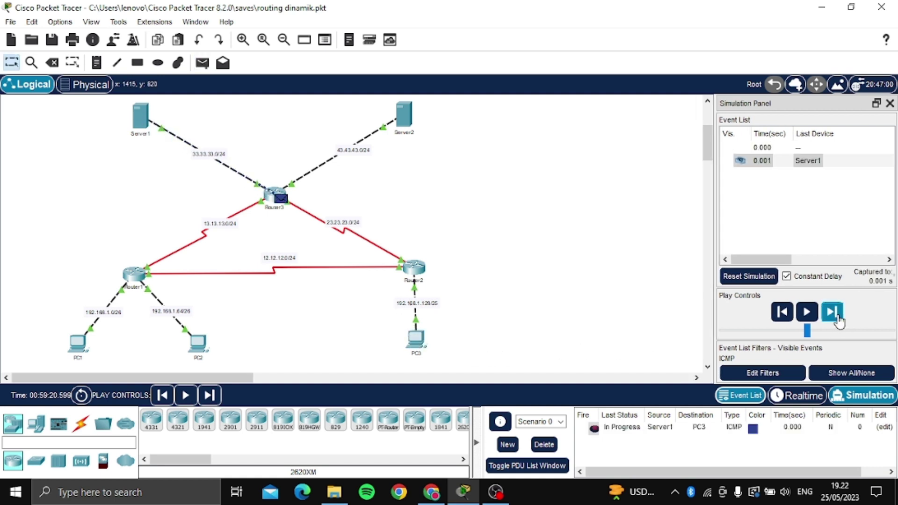
click(837, 318)
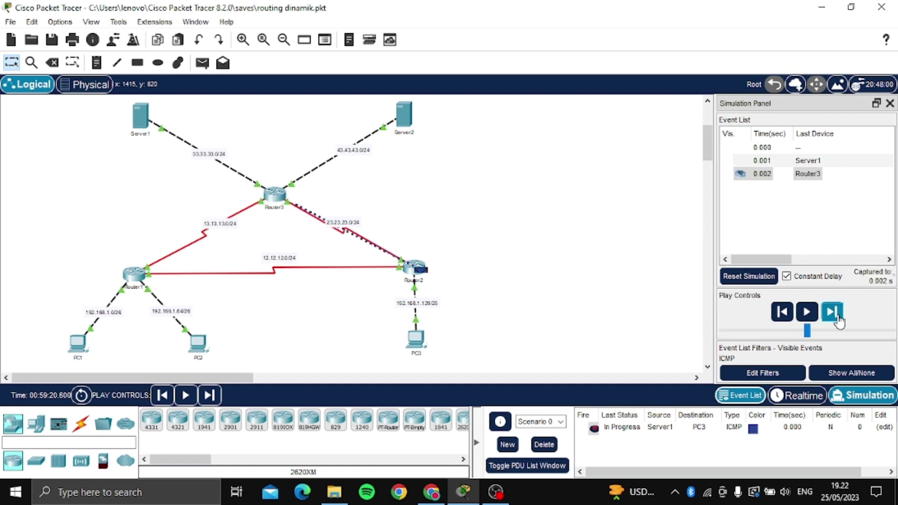
click(837, 318)
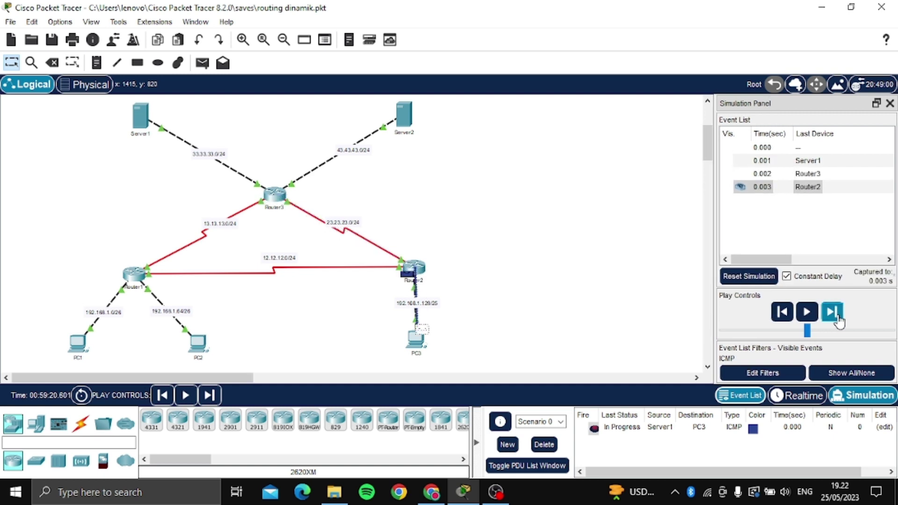
click(837, 318)
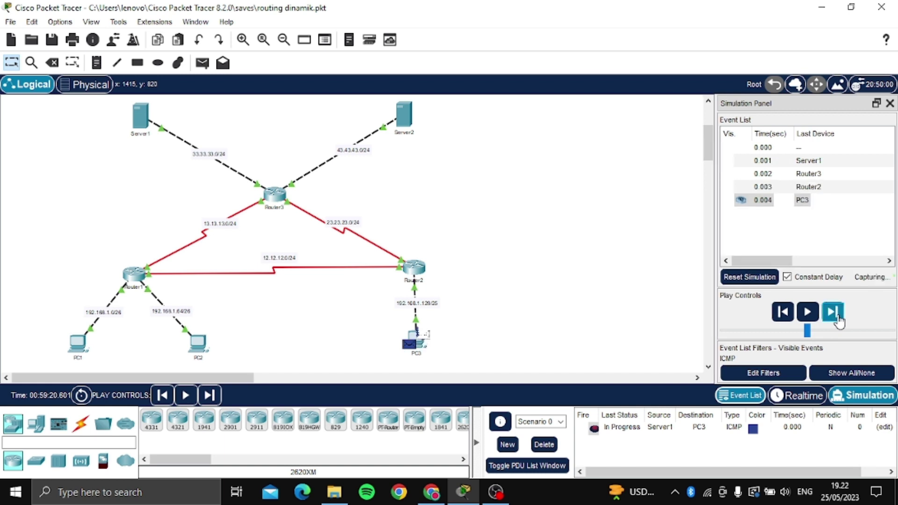
click(837, 318)
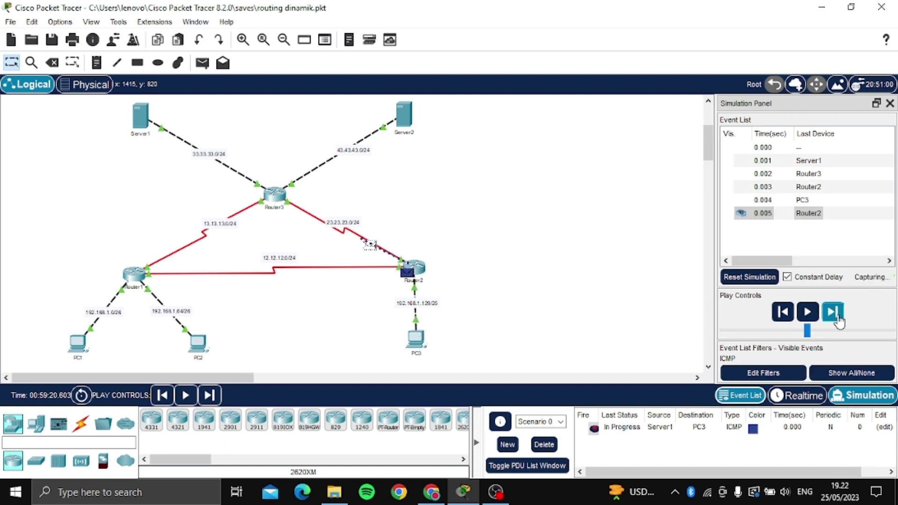
click(838, 318)
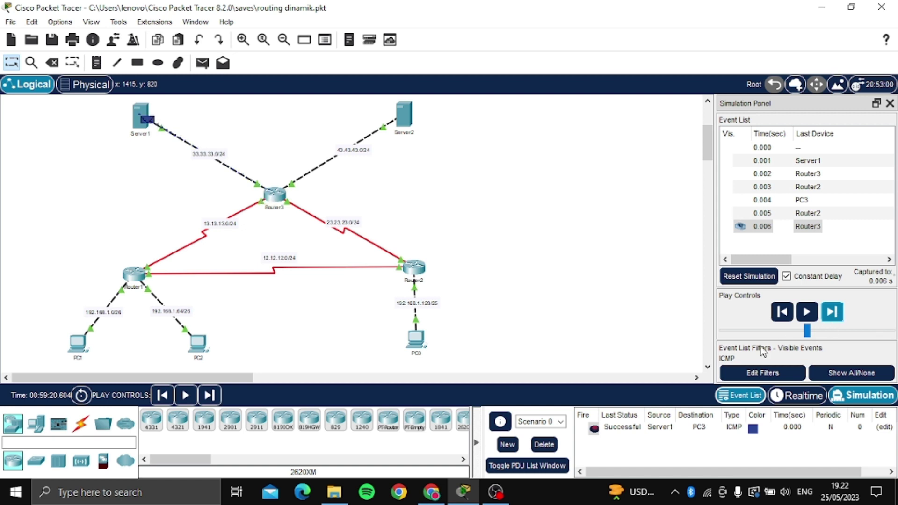
click(543, 447)
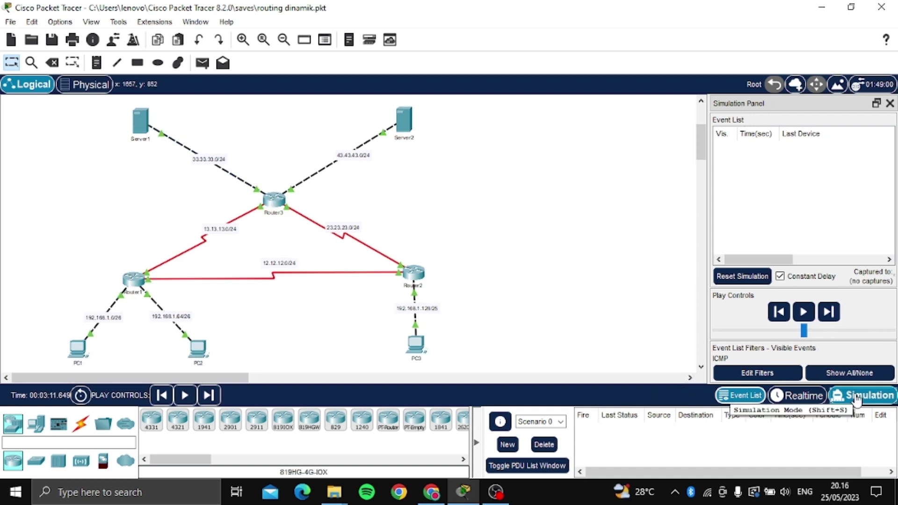
Step: In Realtime mode, trace the route to 33.33.33.1 from PC1's command prompt and run a second tracert there
click(802, 398)
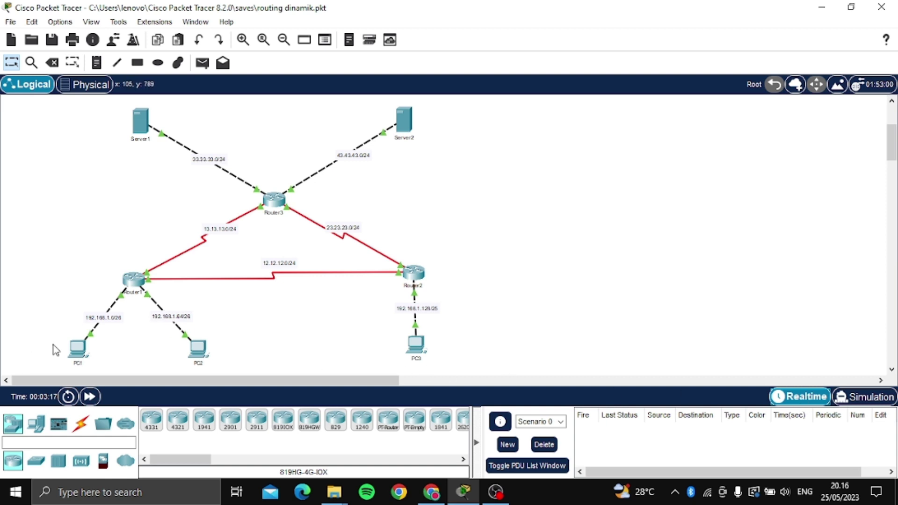
click(83, 356)
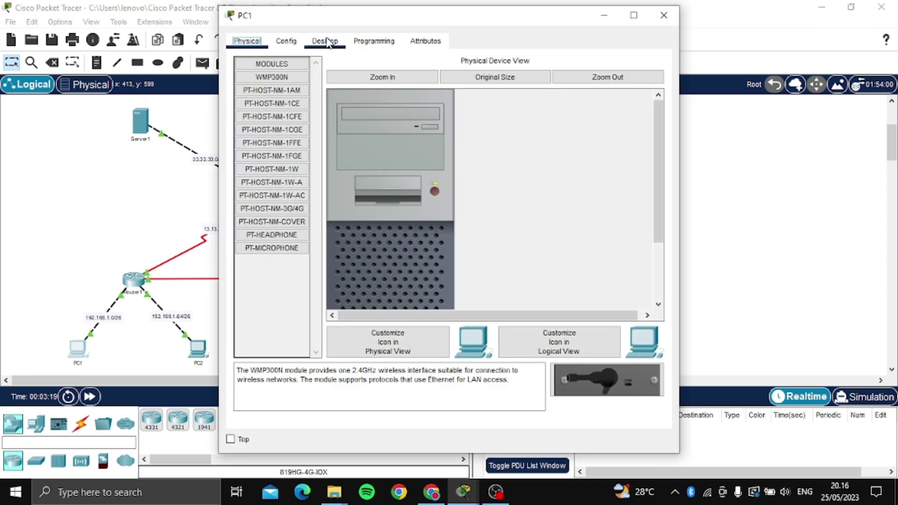
click(326, 41)
click(526, 99)
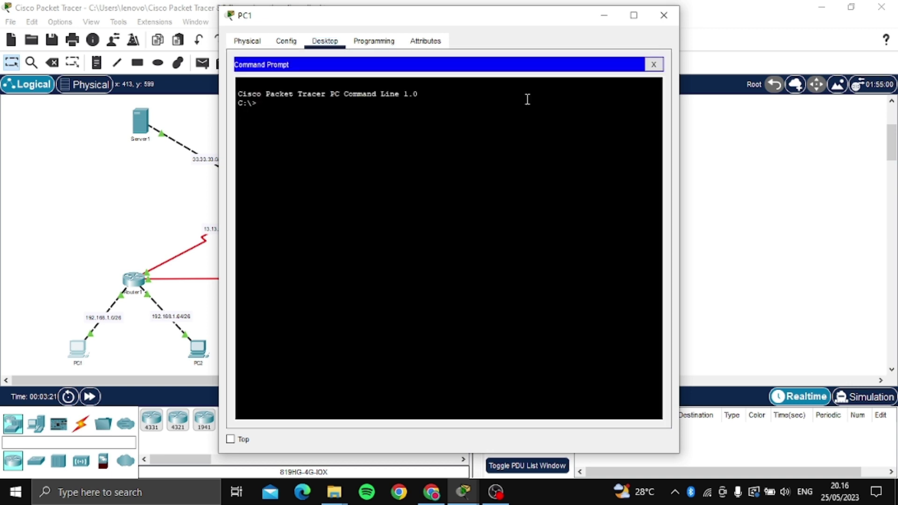
key(Return)
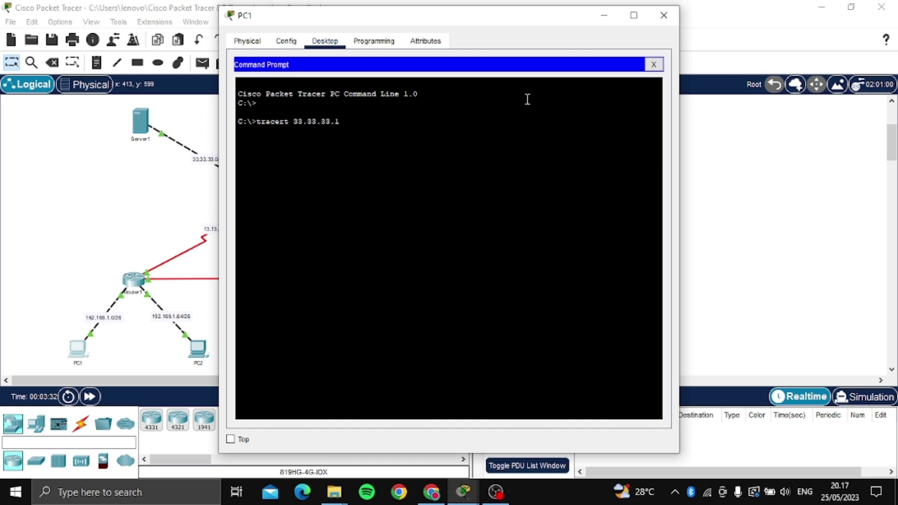
key(Return)
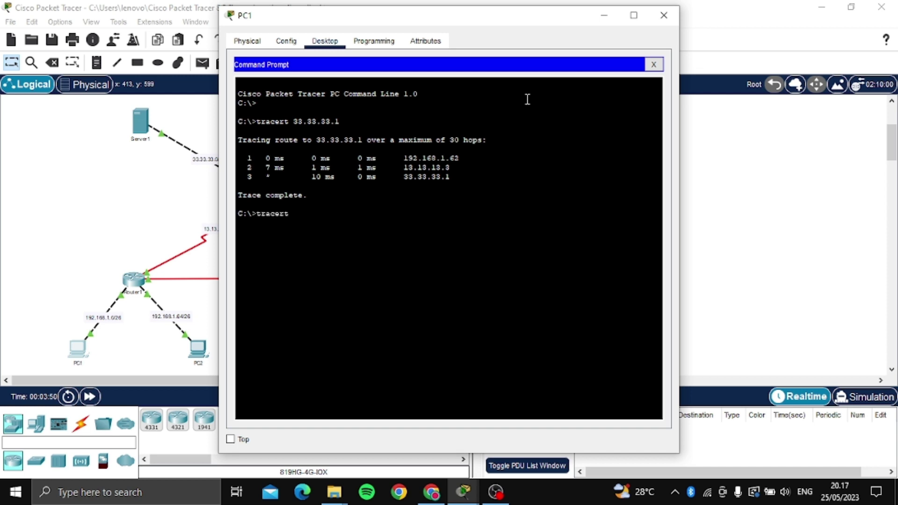
text(.)
key(Return)
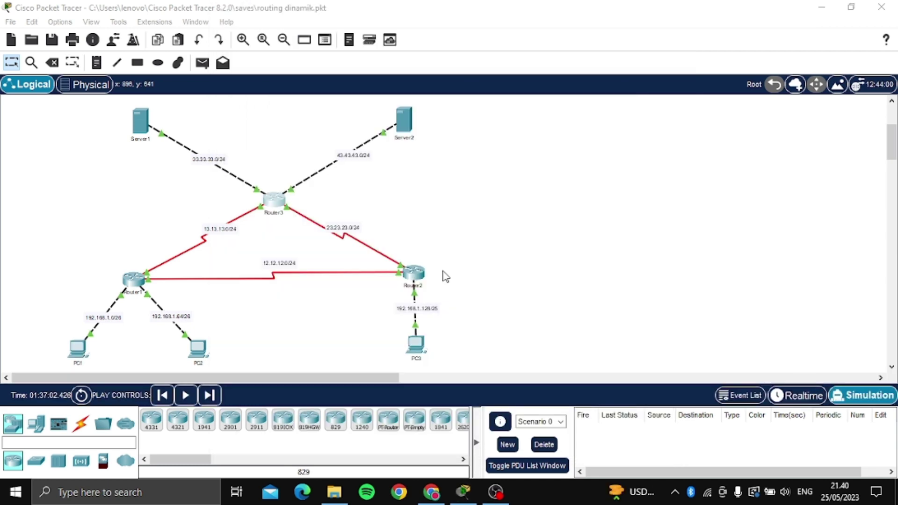
Step: Turn off the Serial3/0 port on Router3 to break its link to Router1, and close the router's configuration
click(274, 202)
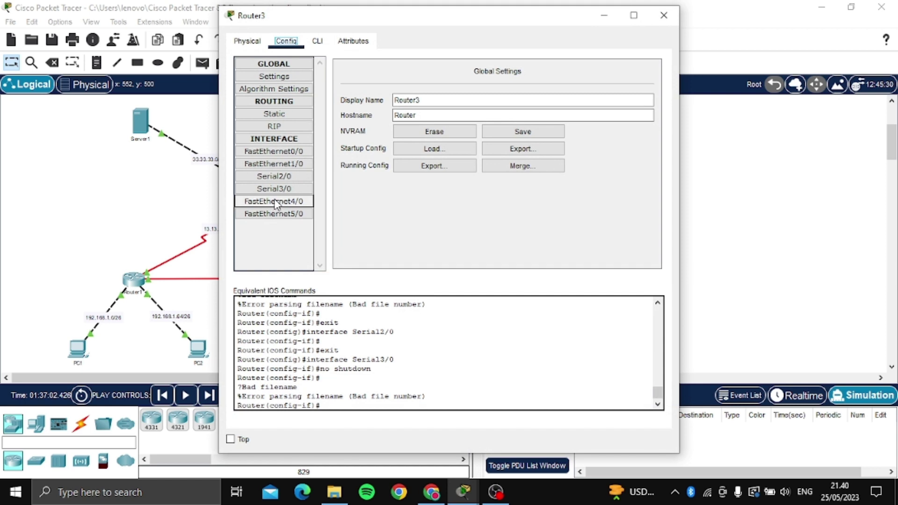
click(282, 191)
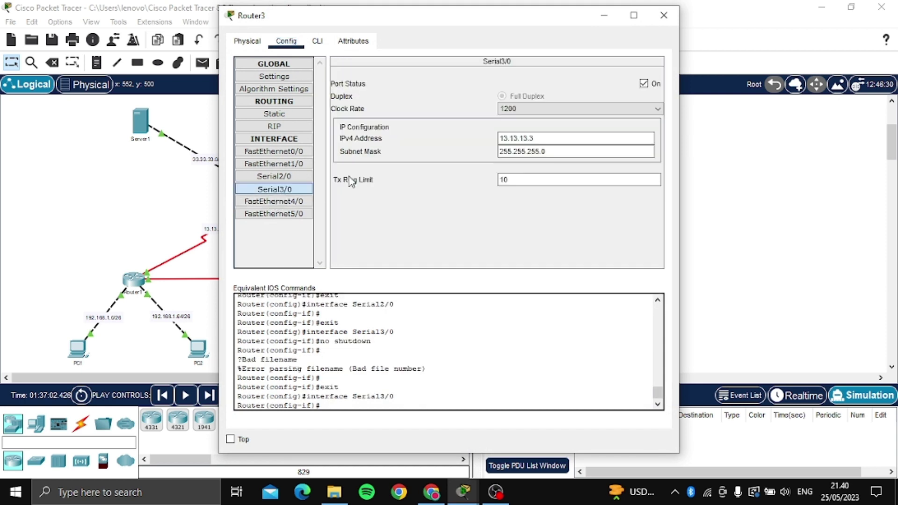
click(650, 86)
click(664, 16)
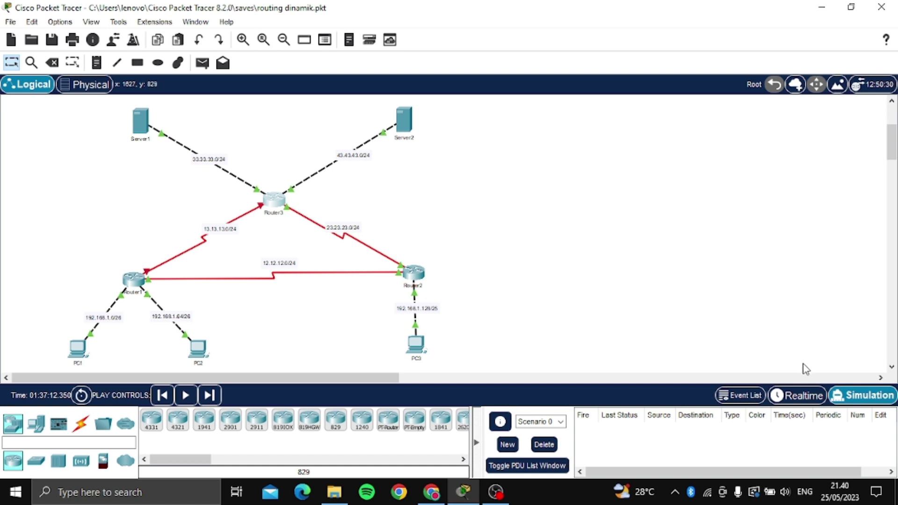
Step: In Simulation mode, test a simple PDU from PC1 to Server1, advancing event by event until the reply returns to PC1, and delete the scenario
click(851, 395)
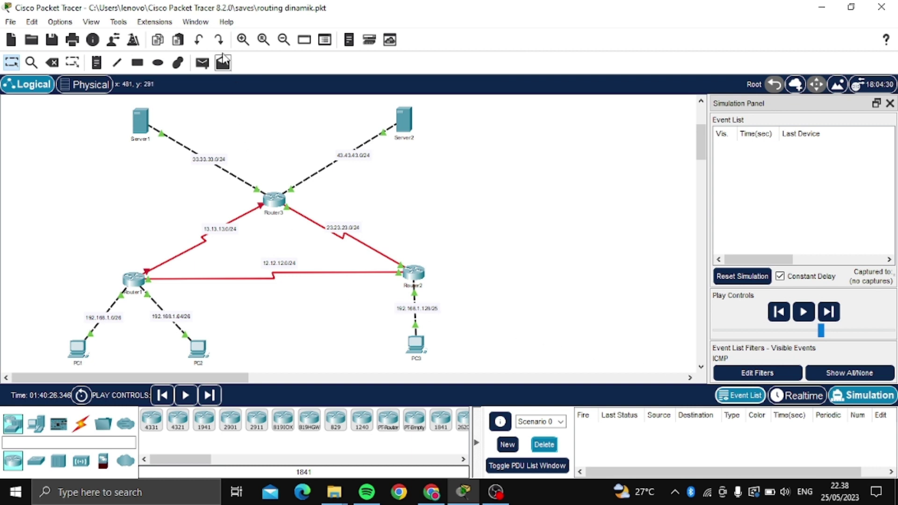
click(202, 62)
click(78, 349)
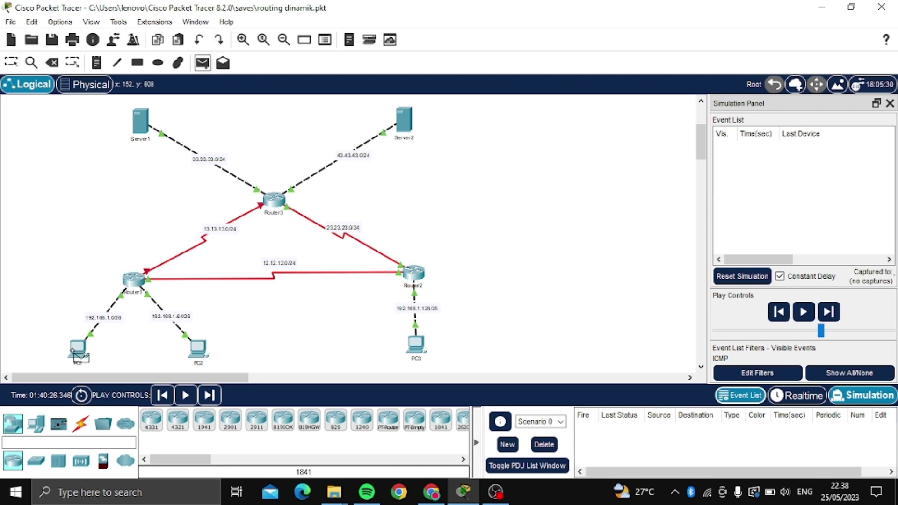
click(139, 123)
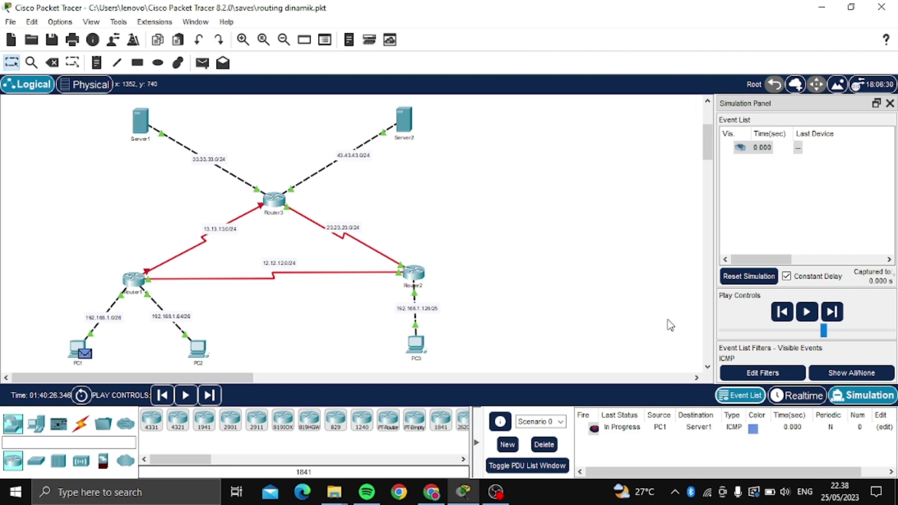
click(831, 312)
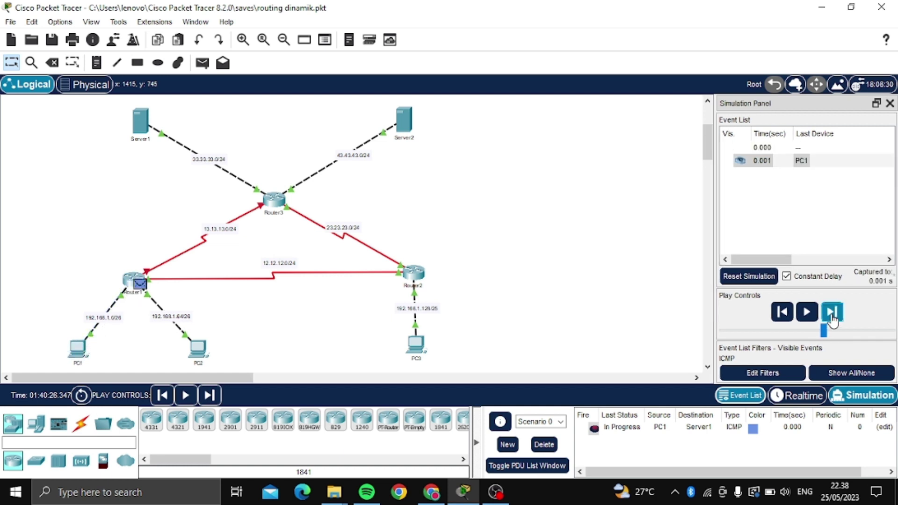
click(831, 318)
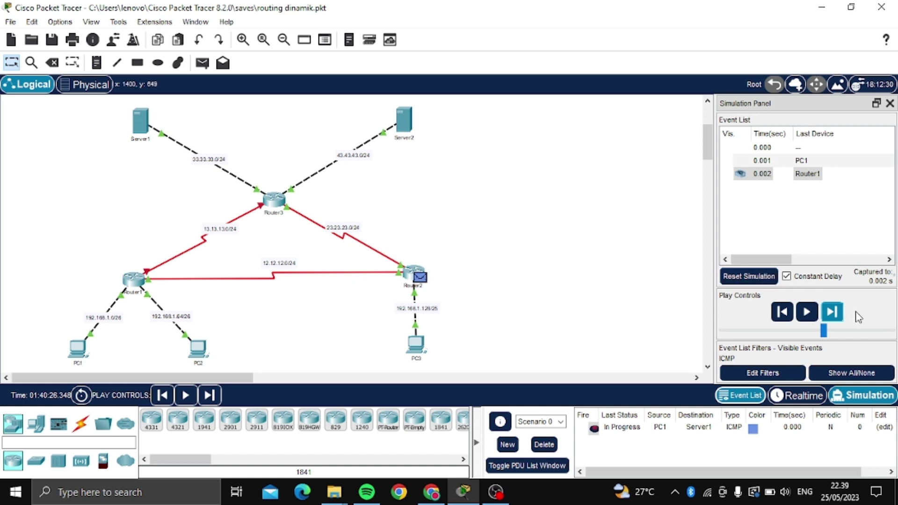
click(831, 320)
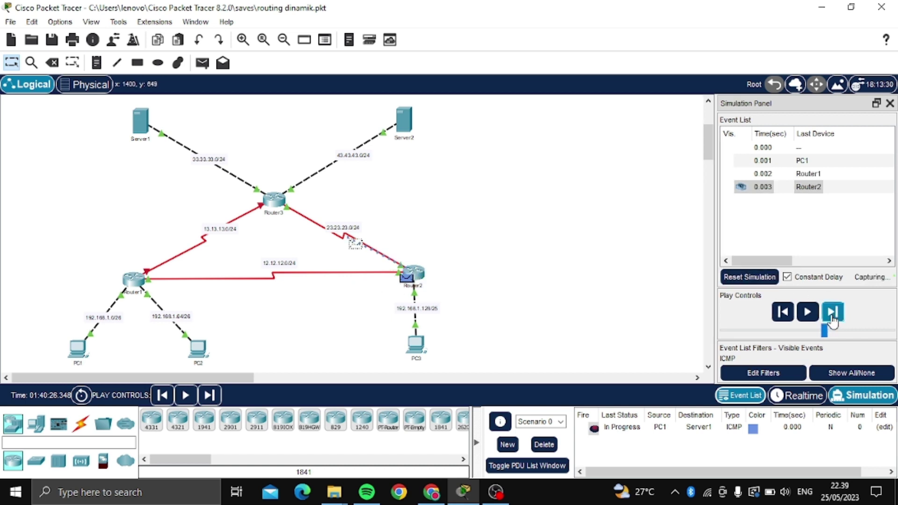
click(831, 319)
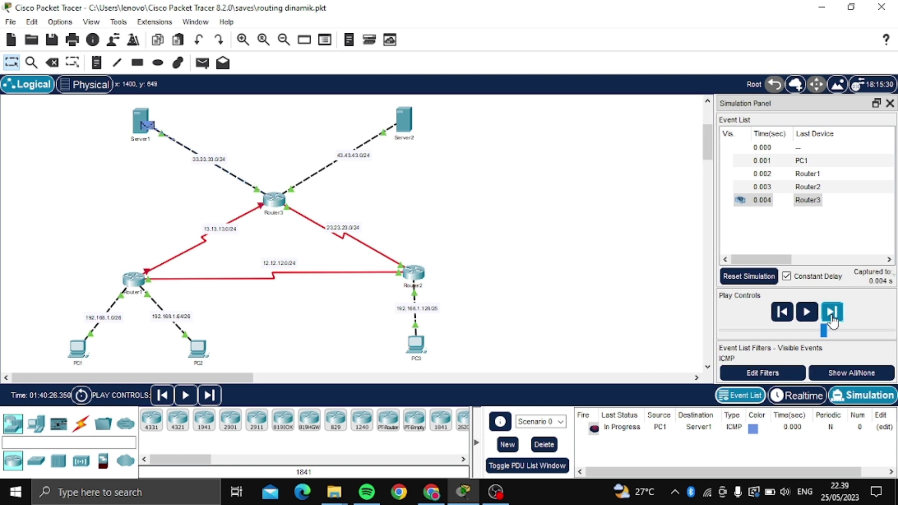
click(831, 319)
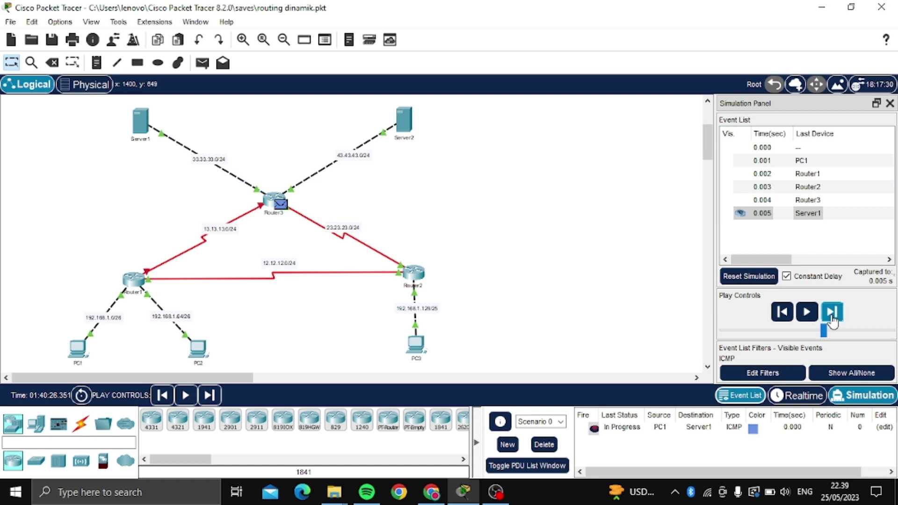
click(830, 319)
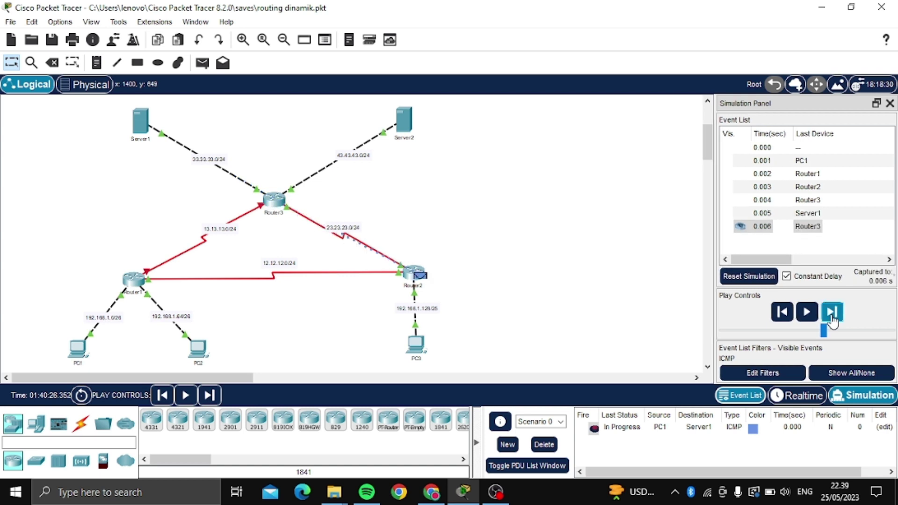
click(831, 319)
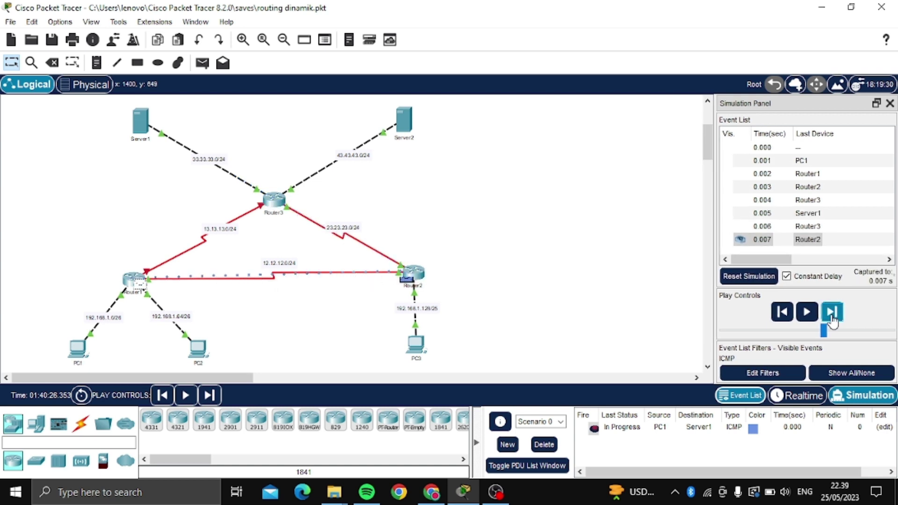
click(832, 320)
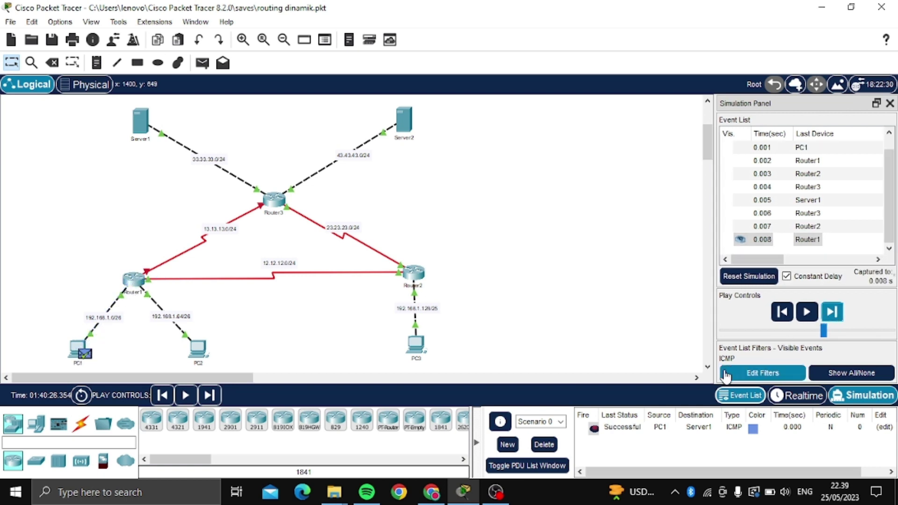
click(541, 444)
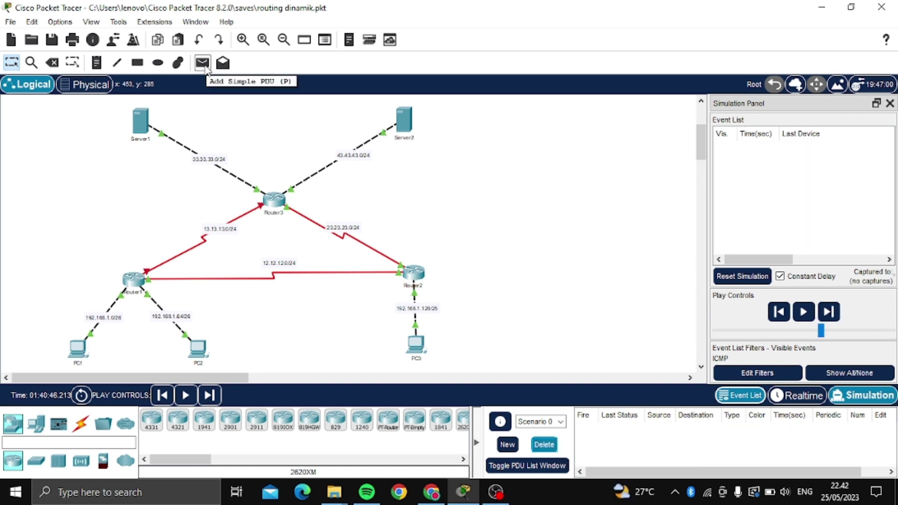
Step: Test a simple PDU from PC1 to Server2, advancing event by event until the reply returns to PC1
click(204, 65)
click(77, 355)
click(404, 121)
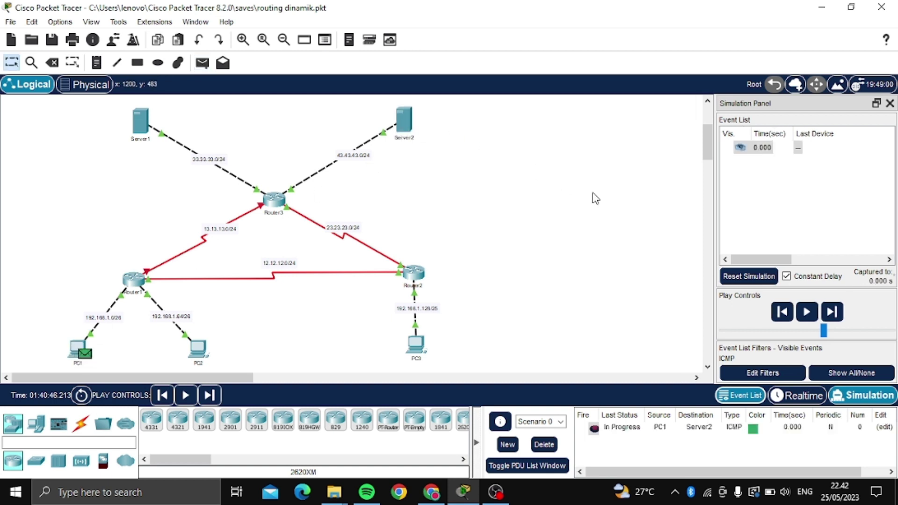
click(836, 317)
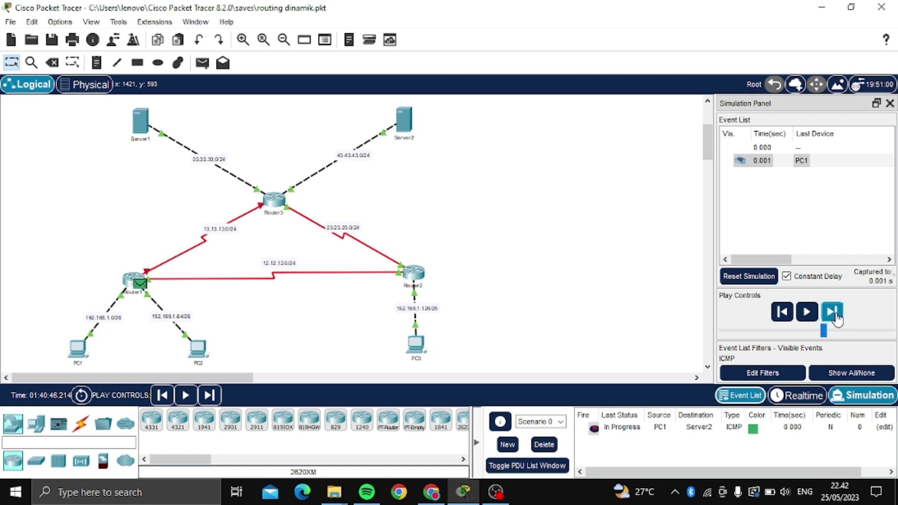
click(835, 317)
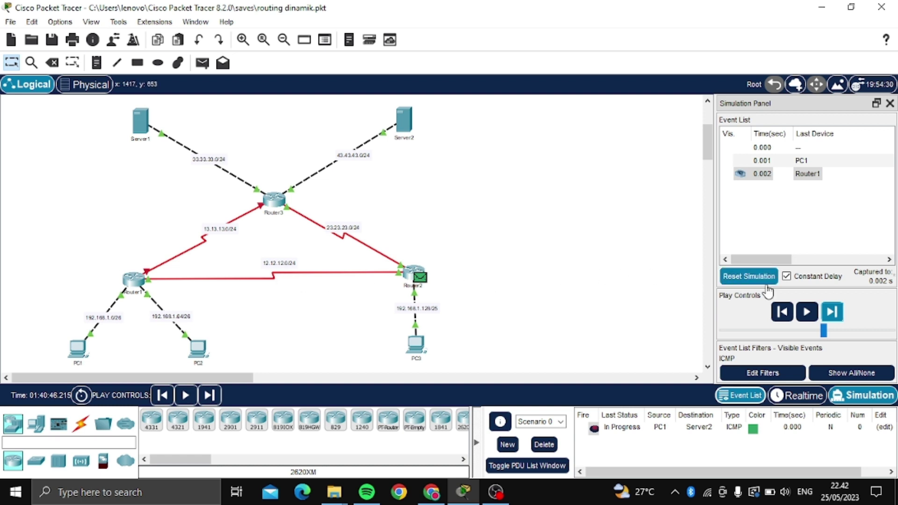
click(835, 317)
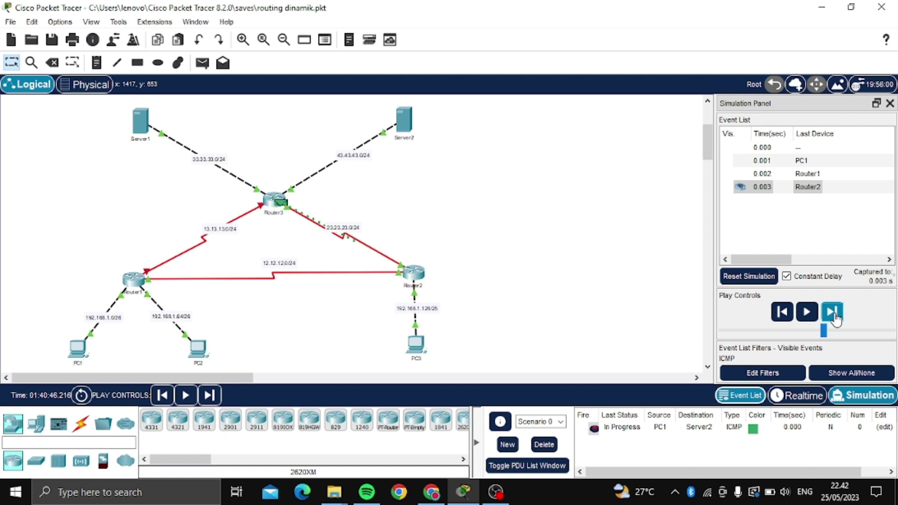
click(834, 317)
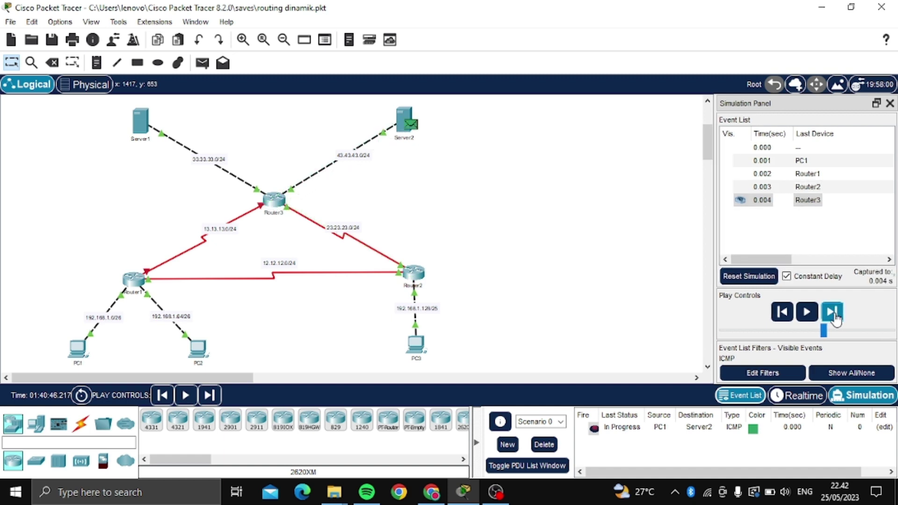
click(834, 317)
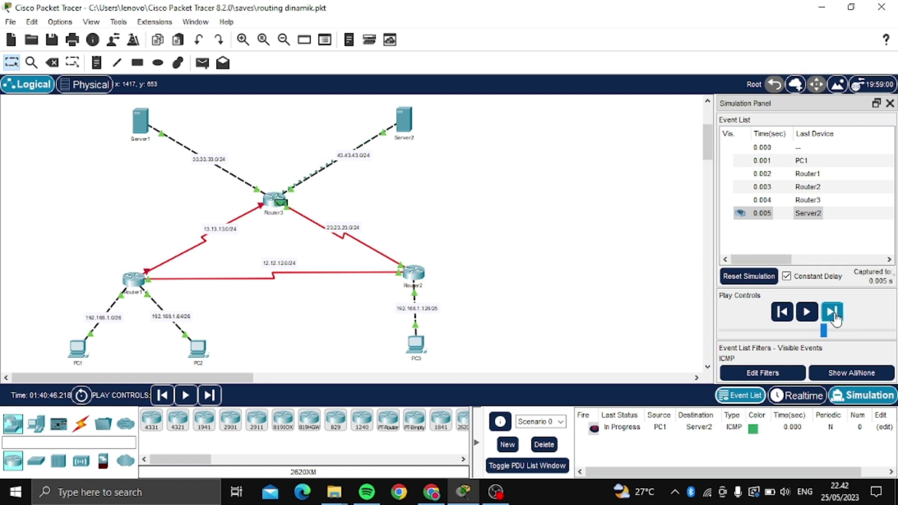
click(834, 317)
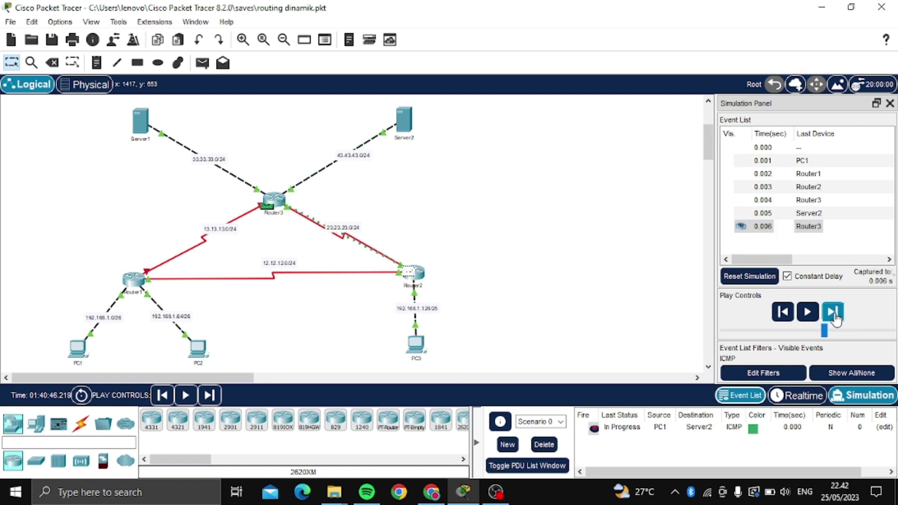
click(835, 317)
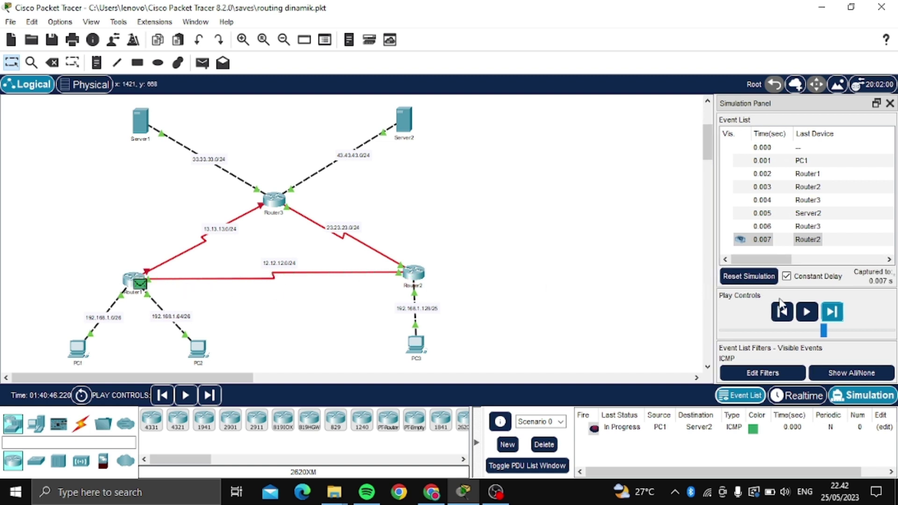
click(836, 316)
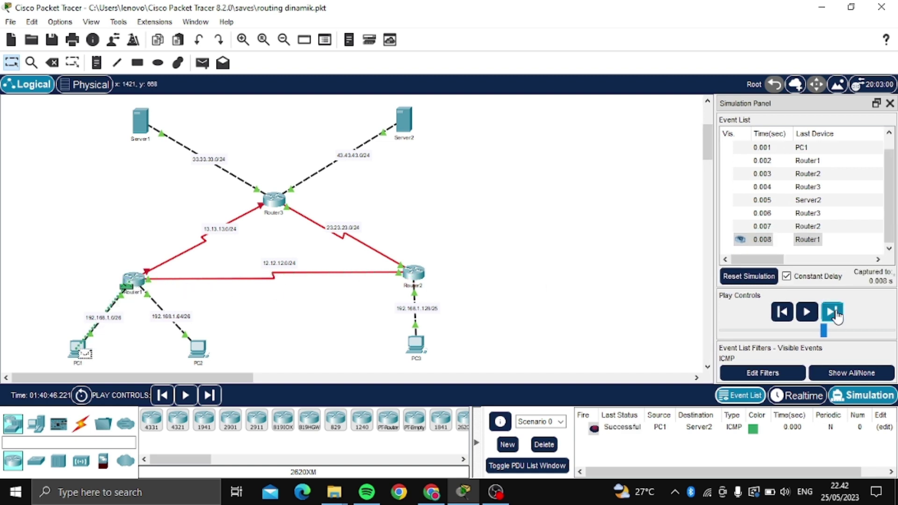